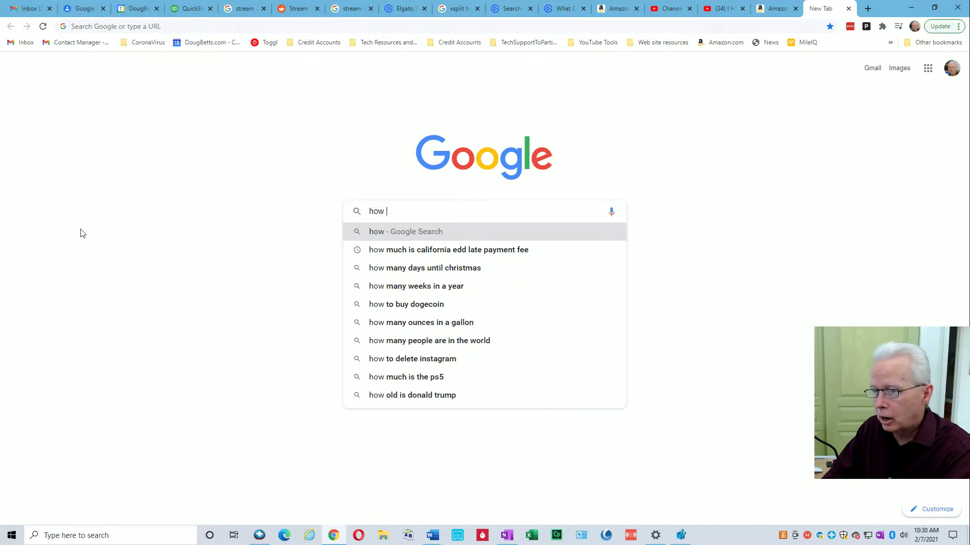
Search Google for "how can i get a screen saver like the mac floating on my windows pc"
type("i ")
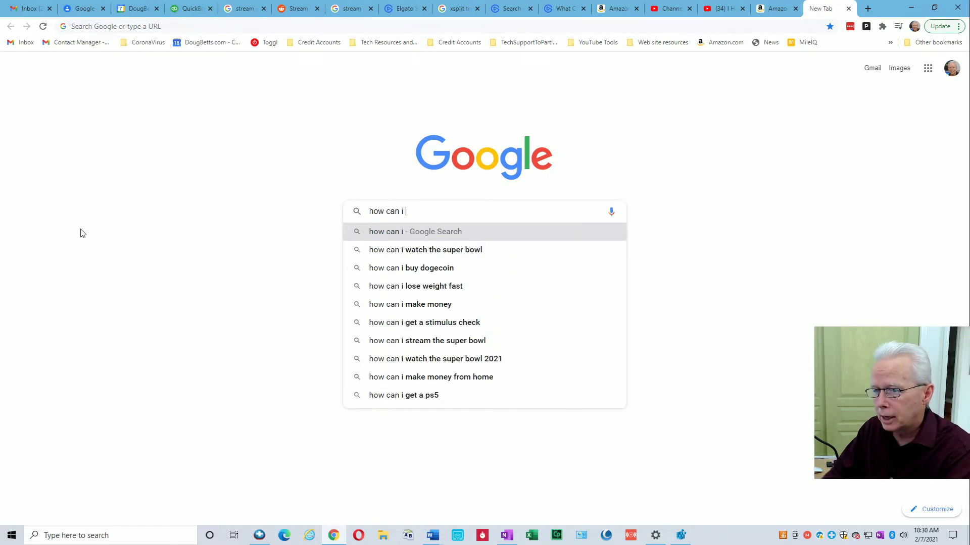
type("get a scre")
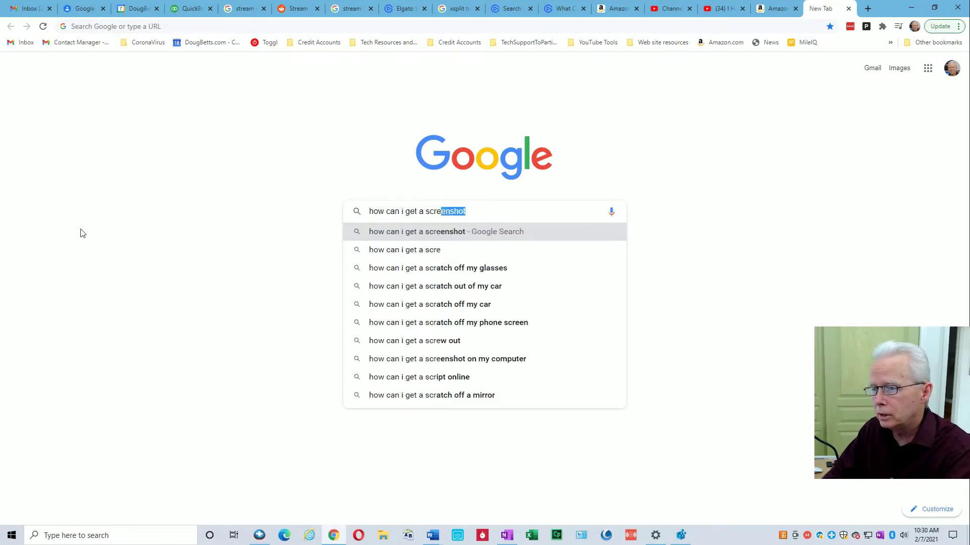
type("en saver")
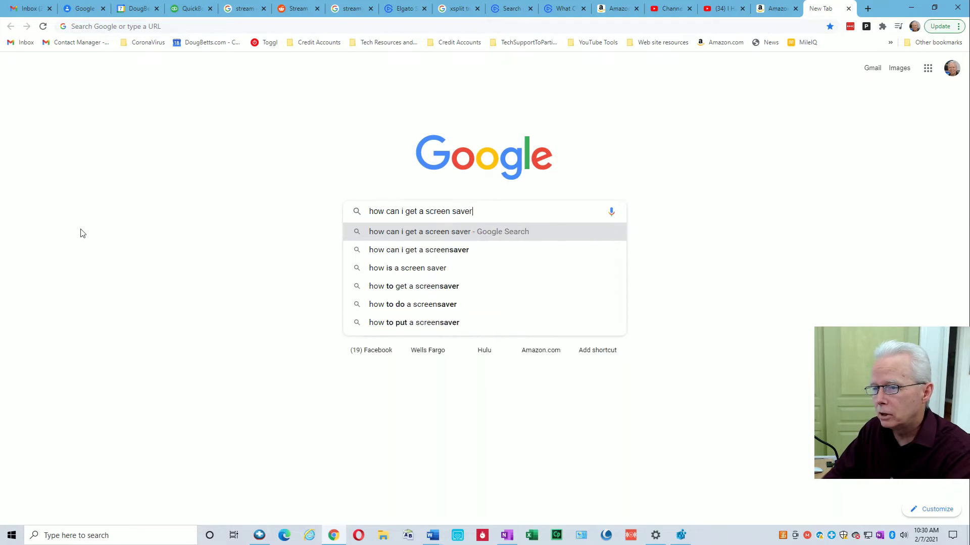
type(" like t")
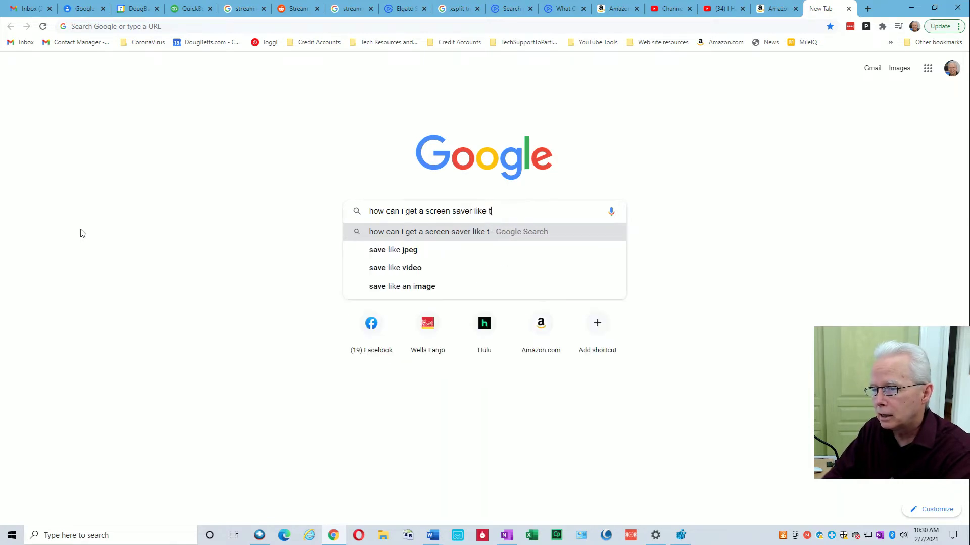
type("he mac pro")
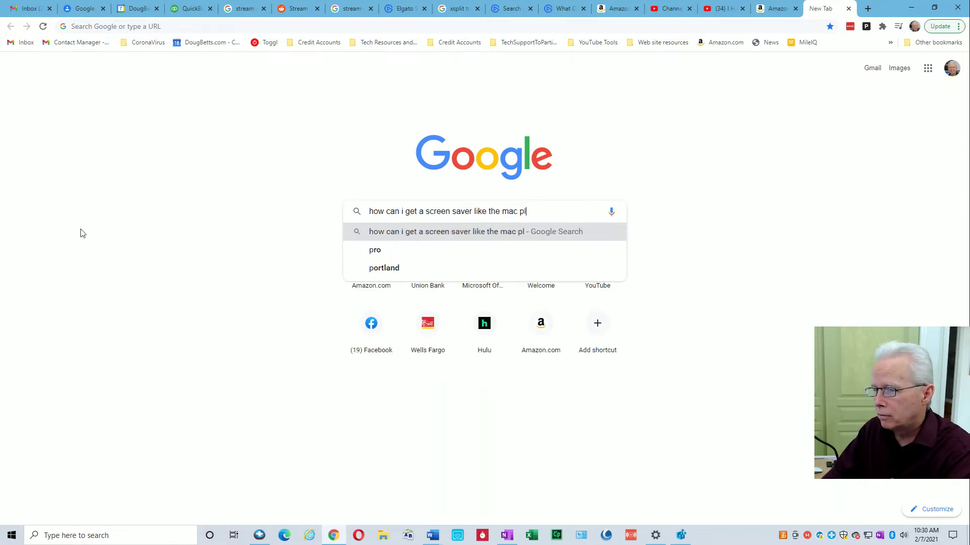
key("BackSpace")
key("BackSpace")
key("BackSpace")
type("floating ")
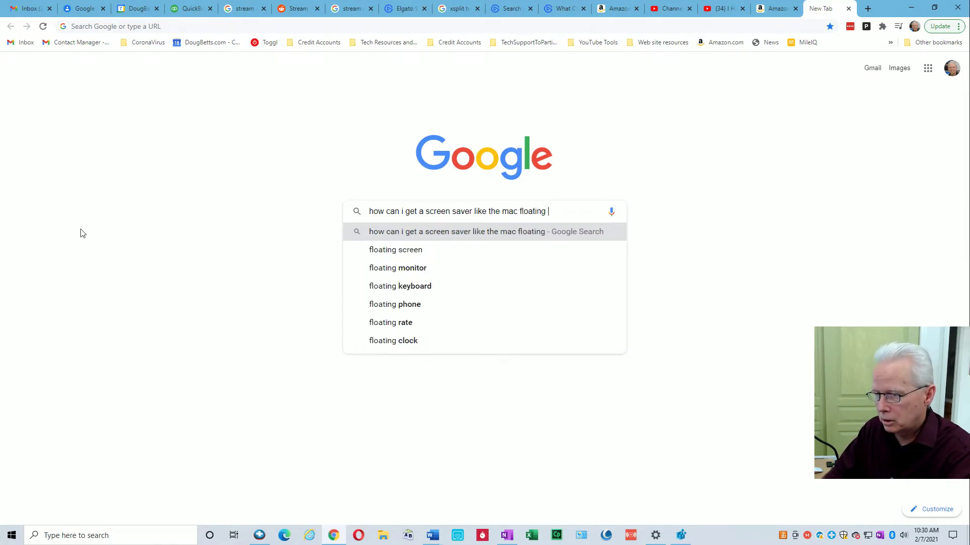
type("on my win")
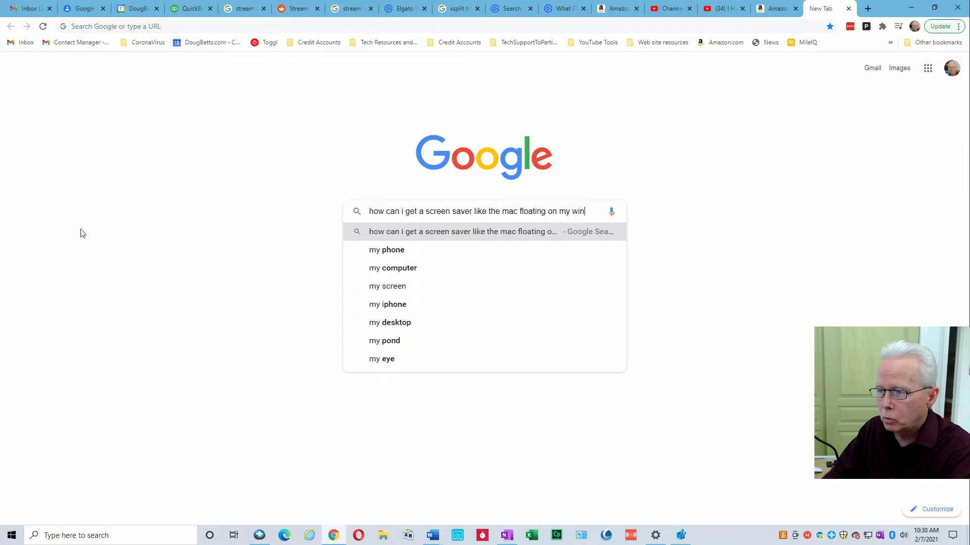
type("dows pc")
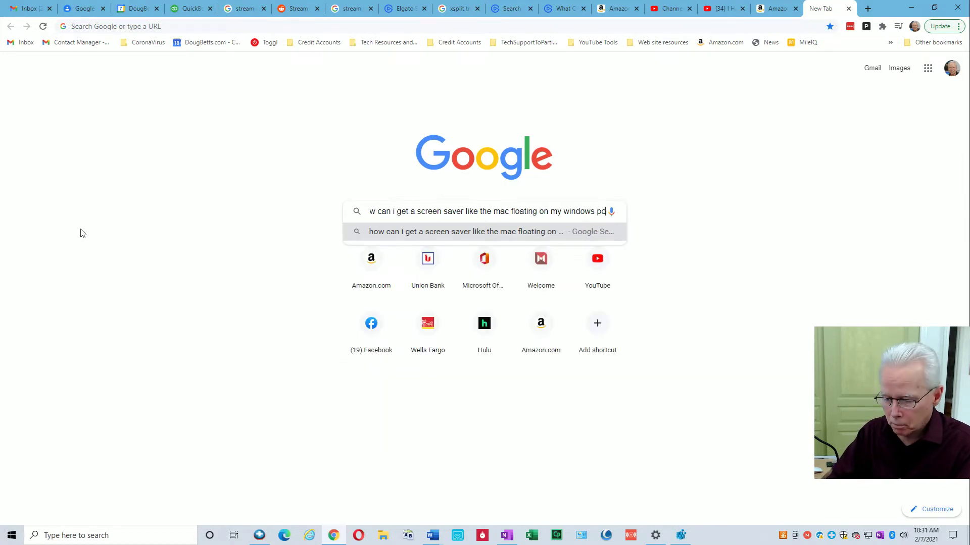
key("ctrl+a")
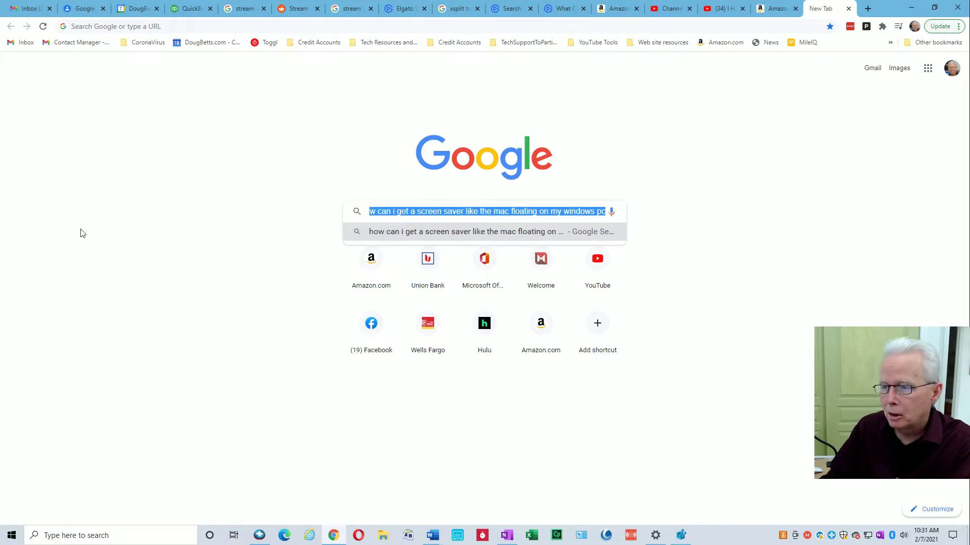
key("Return")
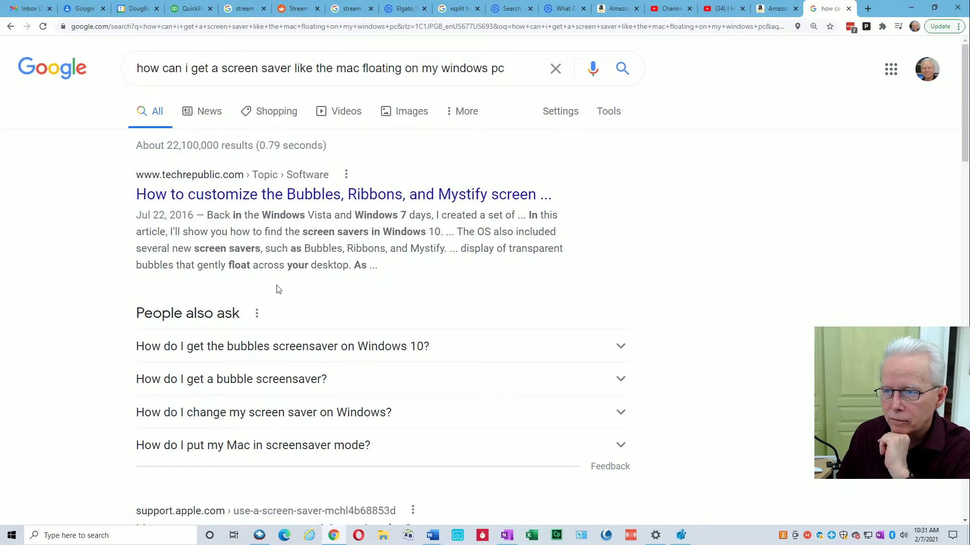
Look through the search results for a way to get a Mac-style floating screen saver on Windows
scroll(337, 298, "down", 1)
scroll(336, 298, "down", 3)
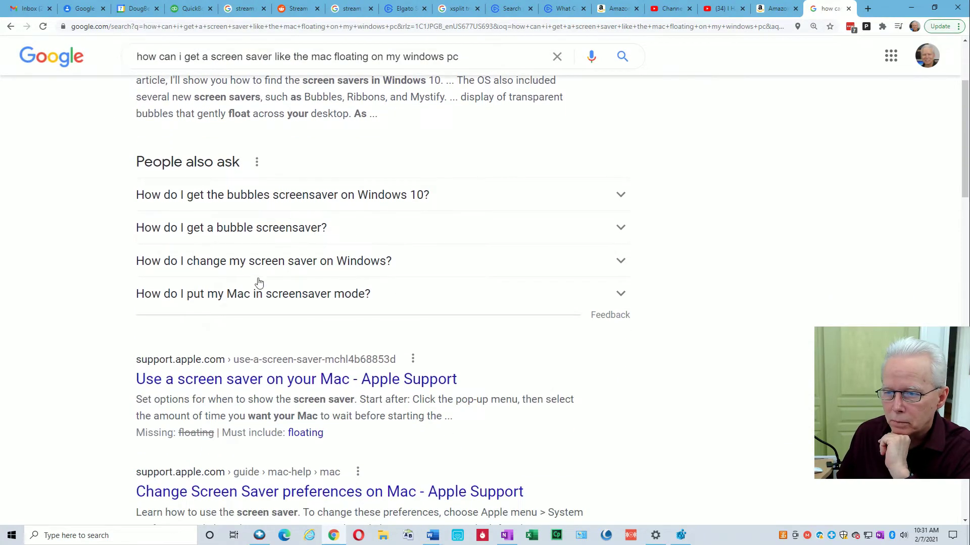
scroll(318, 283, "down", 1)
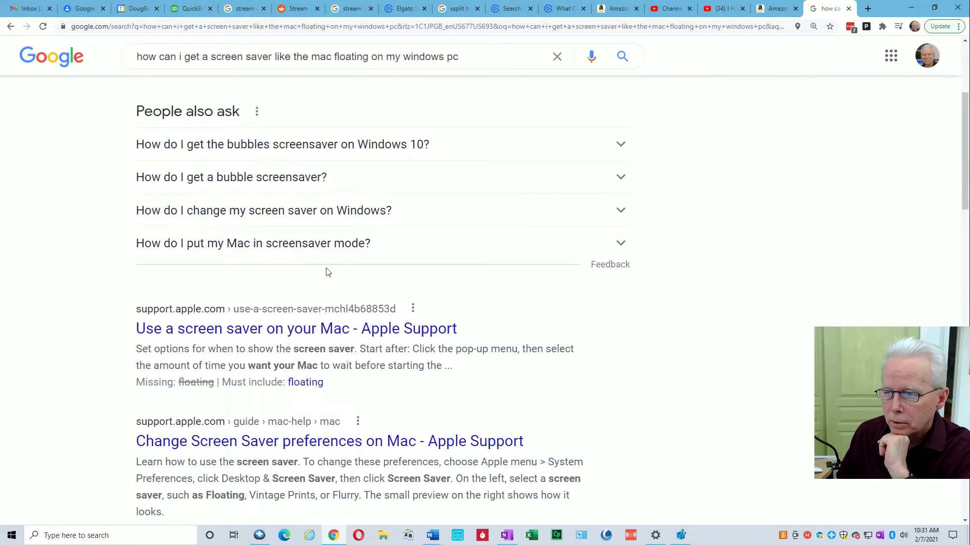
scroll(325, 271, "down", 1)
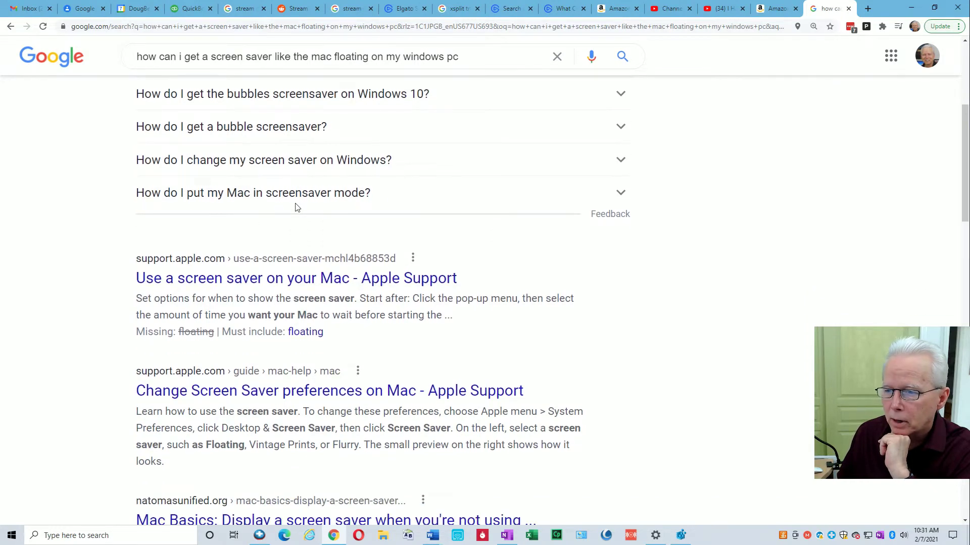
scroll(251, 244, "down", 2)
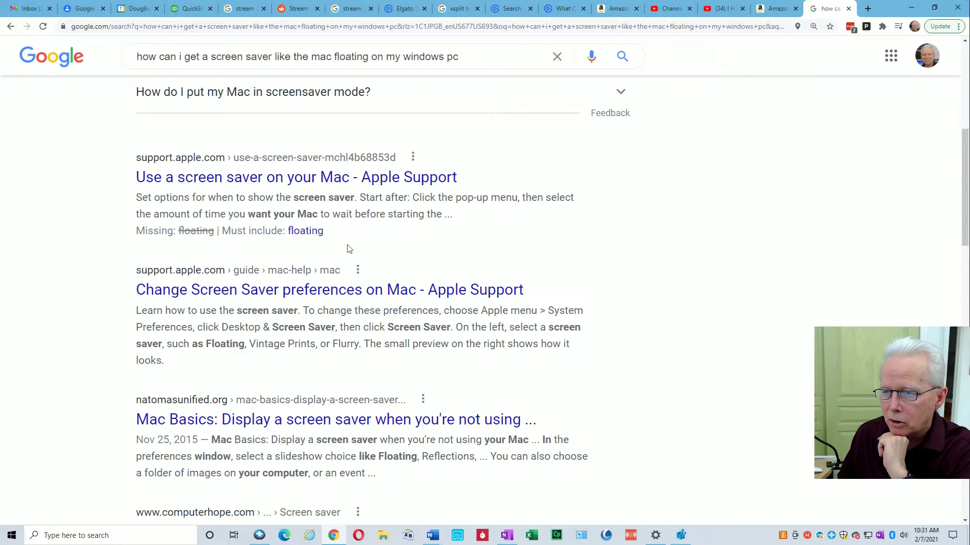
scroll(329, 250, "down", 2)
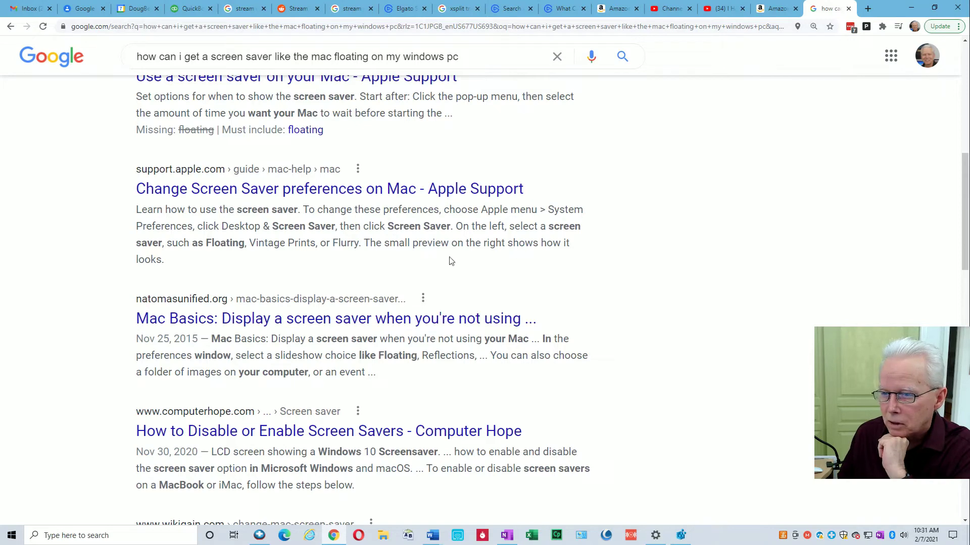
scroll(373, 267, "down", 2)
scroll(374, 266, "down", 3)
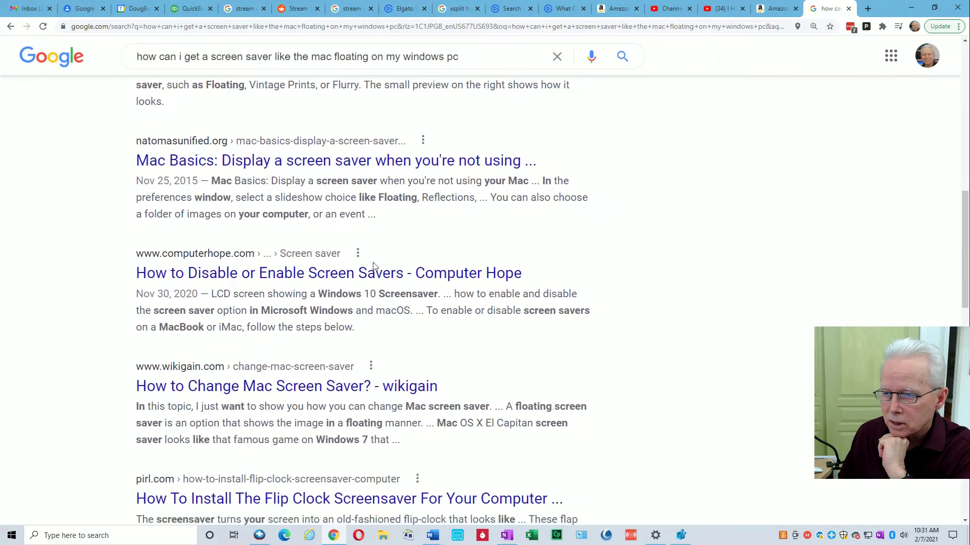
scroll(374, 266, "down", 2)
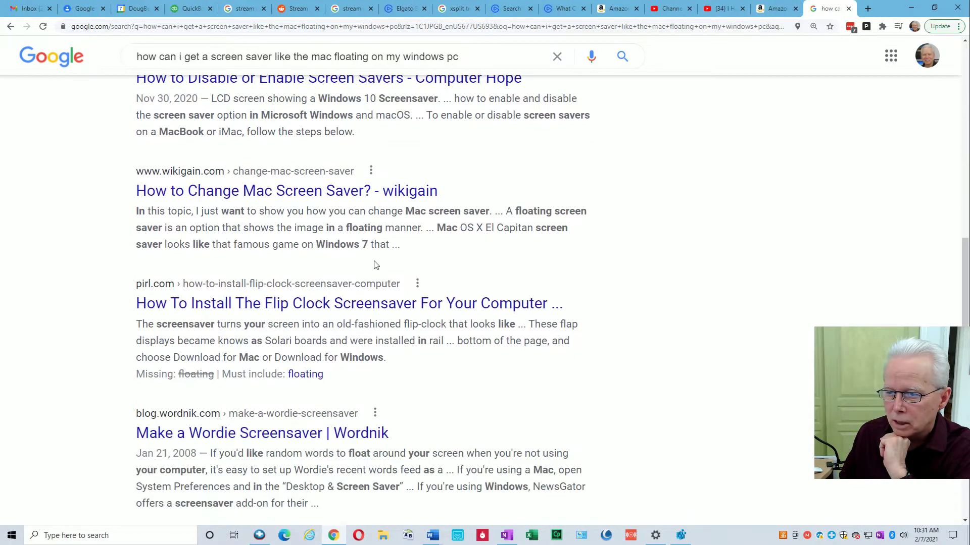
scroll(376, 265, "up", 12)
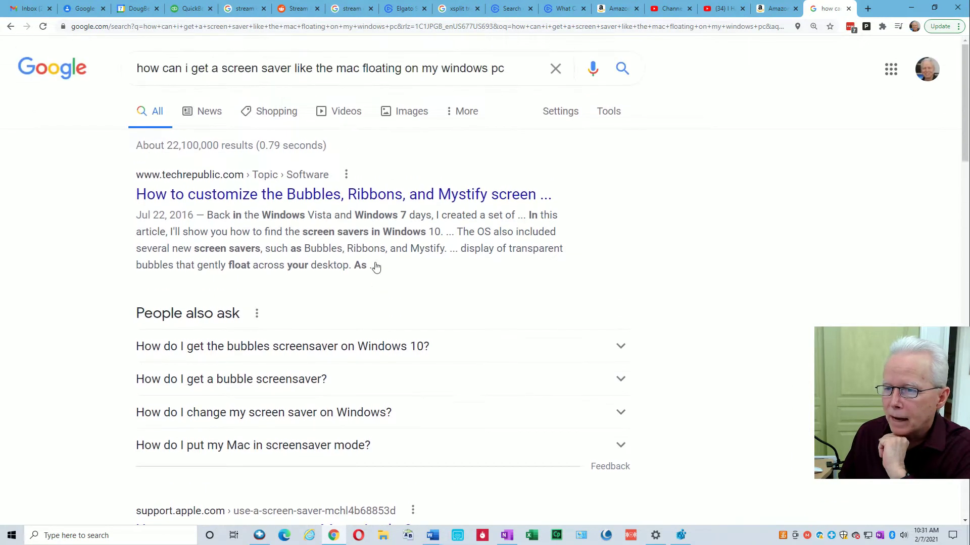
Change the search query to "mac floating screensaver on my windows pc" and look over the new results
left_click(345, 76)
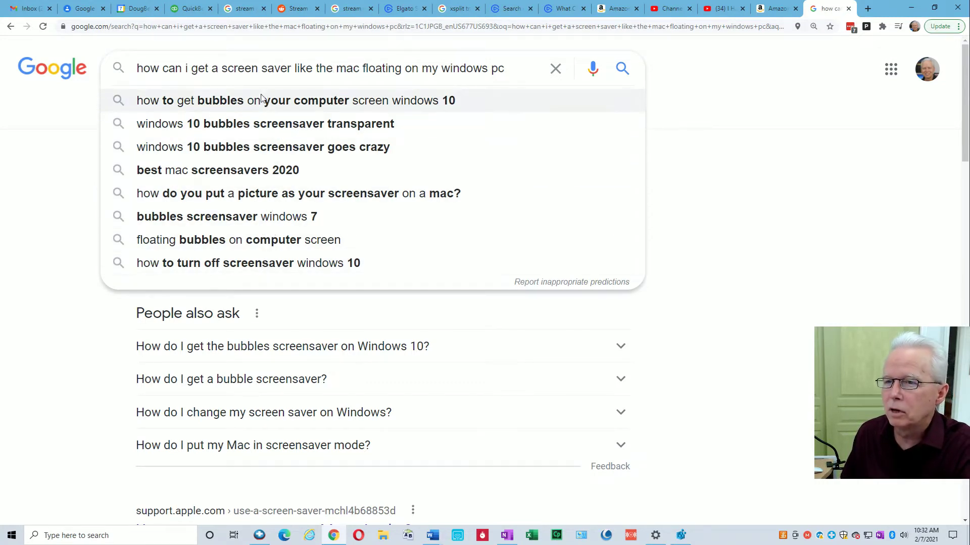
key("Left")
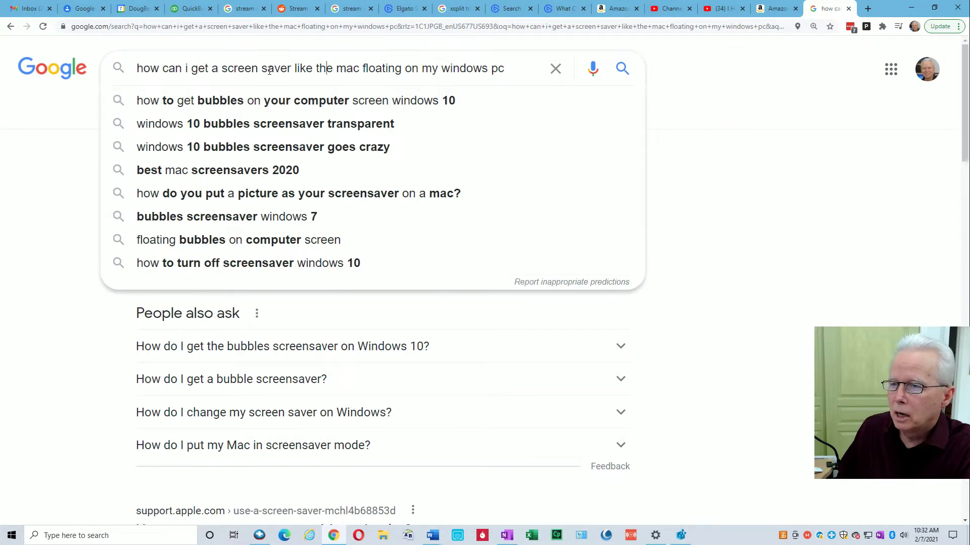
key("BackSpace")
key("BackSpace")
key("BackSpace")
key("BackSpace")
key("BackSpace")
key("BackSpace")
key("BackSpace")
key("BackSpace")
key("BackSpace")
key("BackSpace")
key("BackSpace")
key("BackSpace")
key("BackSpace")
key("BackSpace")
key("BackSpace")
key("BackSpace")
key("BackSpace")
key("BackSpace")
key("BackSpace")
key("BackSpace")
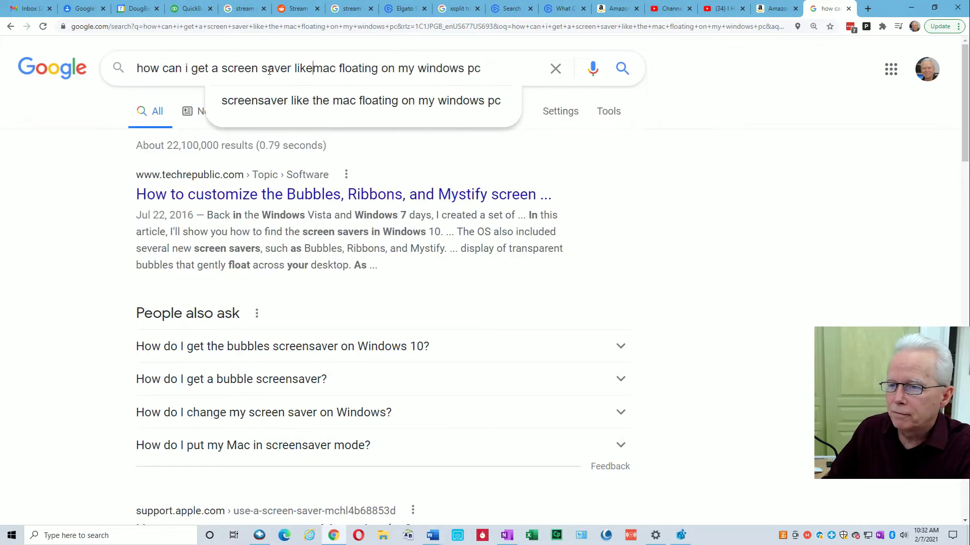
key("BackSpace")
key("BackSpace")
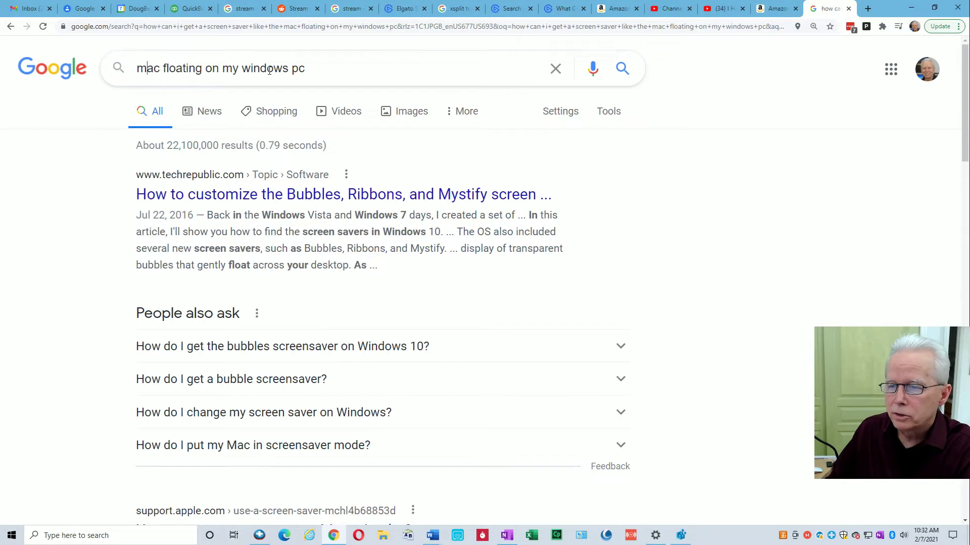
type("screensa")
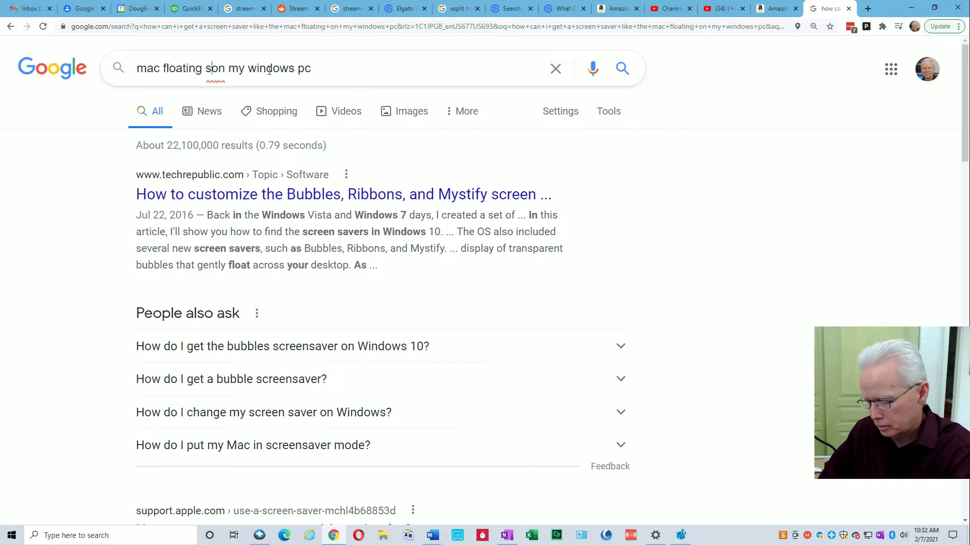
type("ver")
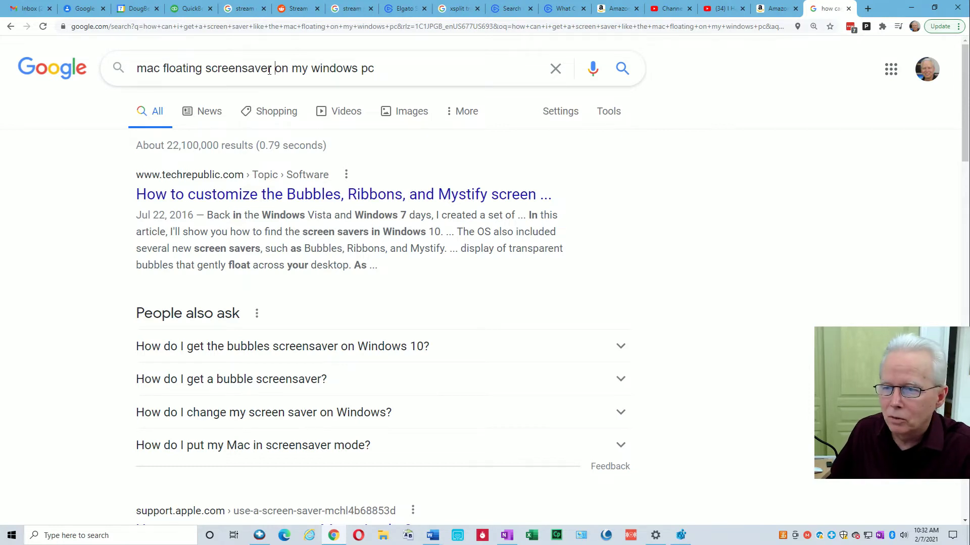
key("Return")
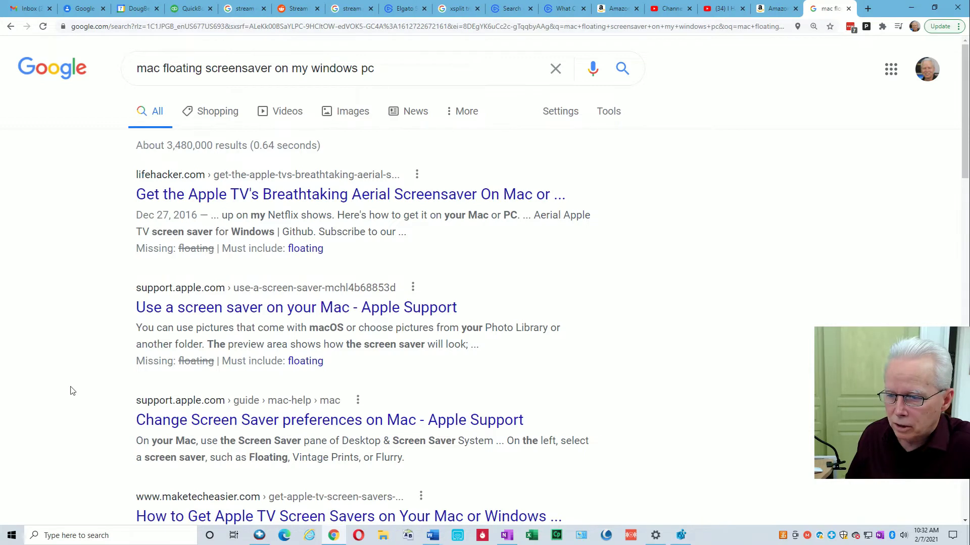
scroll(91, 384, "down", 2)
scroll(317, 360, "down", 4)
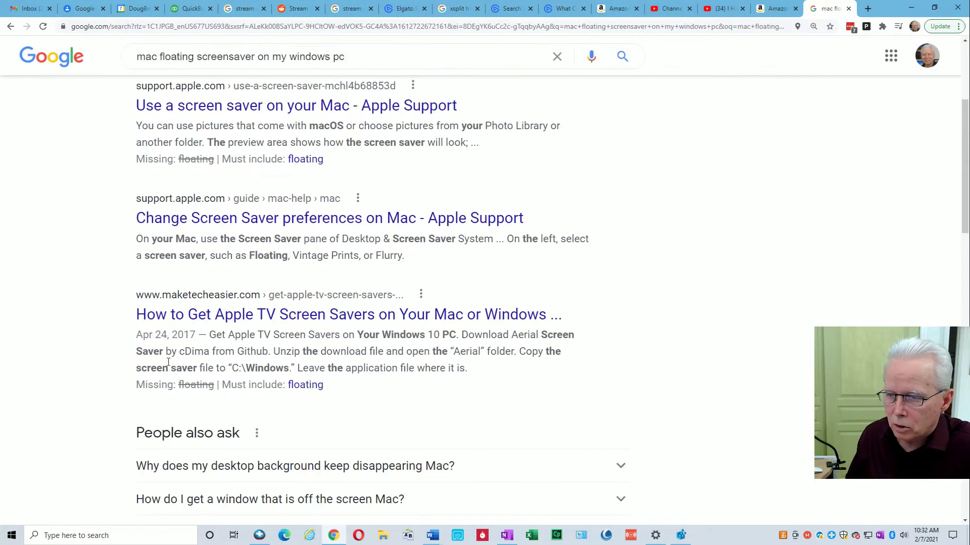
scroll(126, 366, "down", 2)
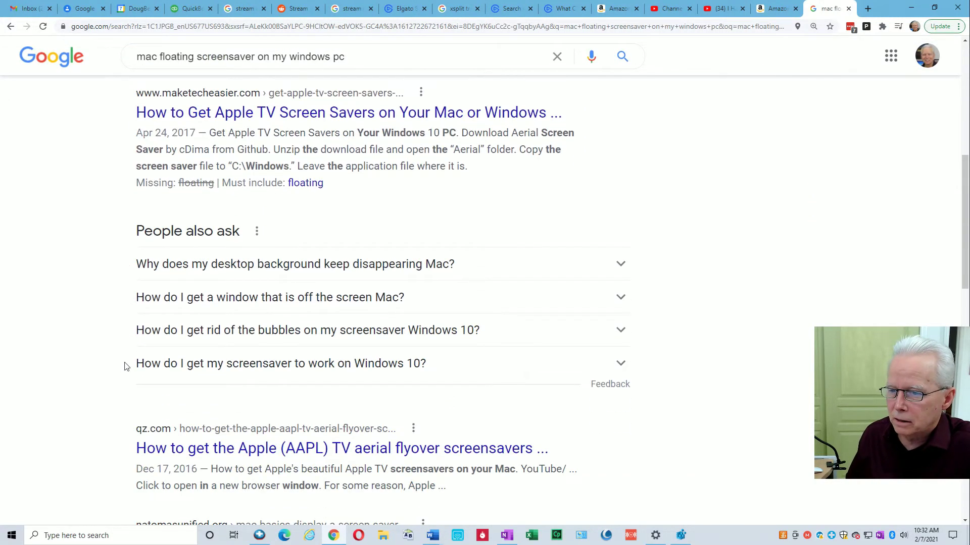
scroll(129, 364, "up", 8)
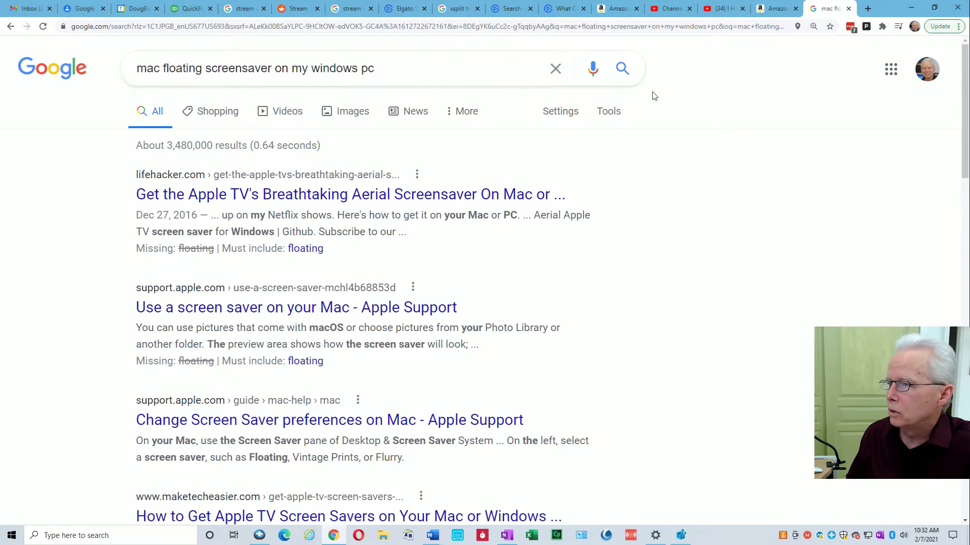
Show the desktop and open Screen Saver Settings from the lock screen page of the Windows Personalization settings
left_click(914, 8)
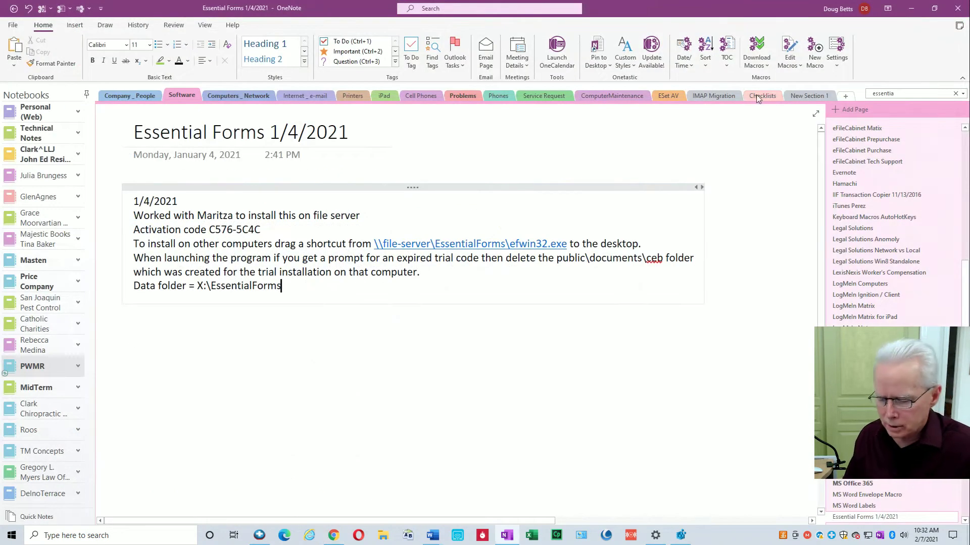
key("super+d")
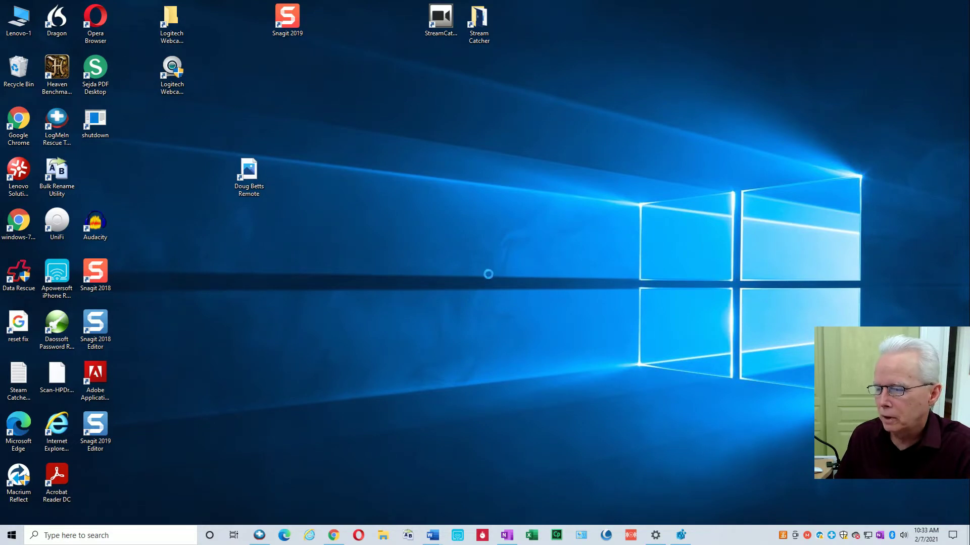
right_click(489, 274)
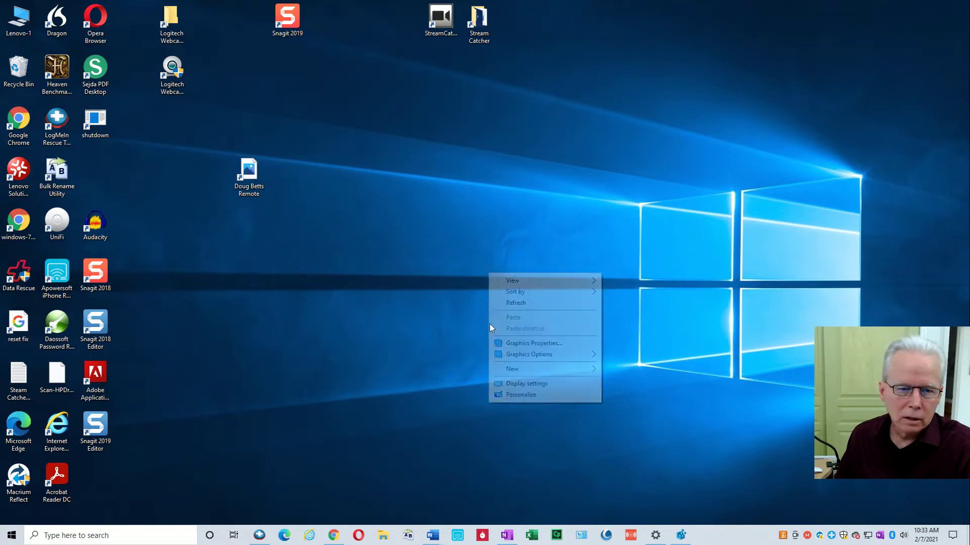
left_click(528, 395)
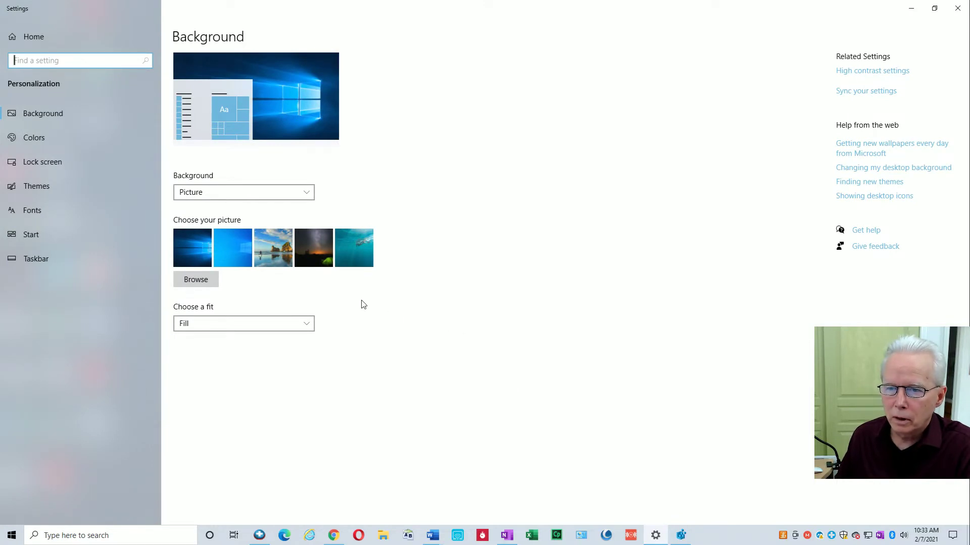
left_click(53, 165)
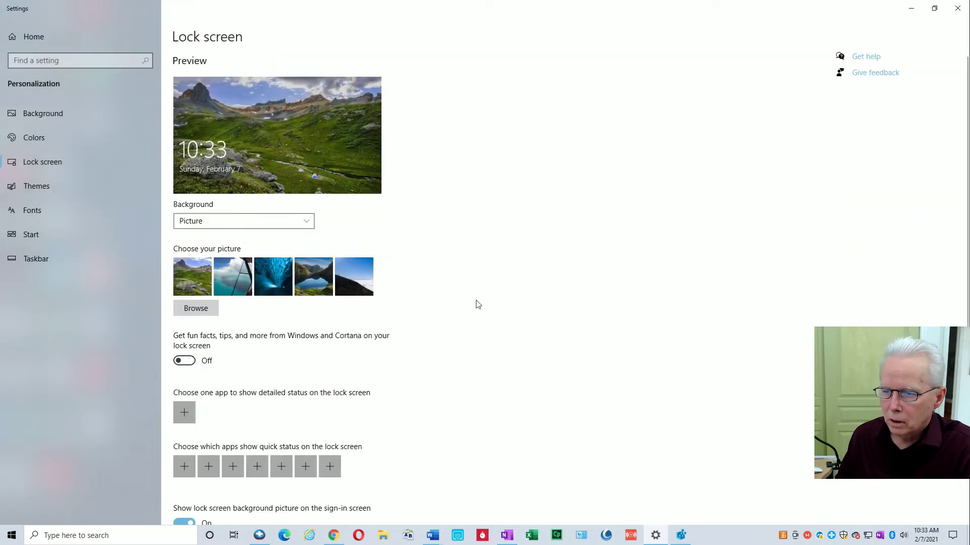
scroll(496, 329, "down", 2)
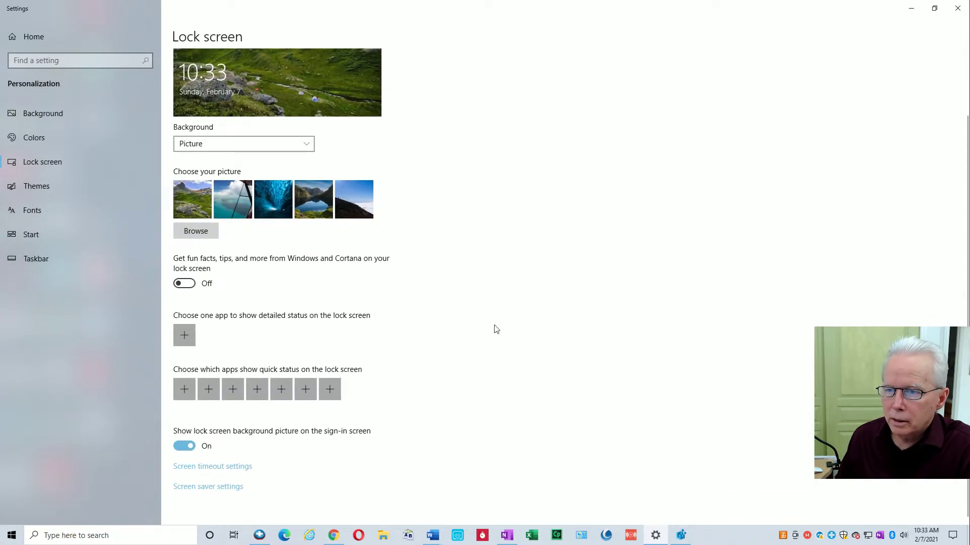
left_click(229, 488)
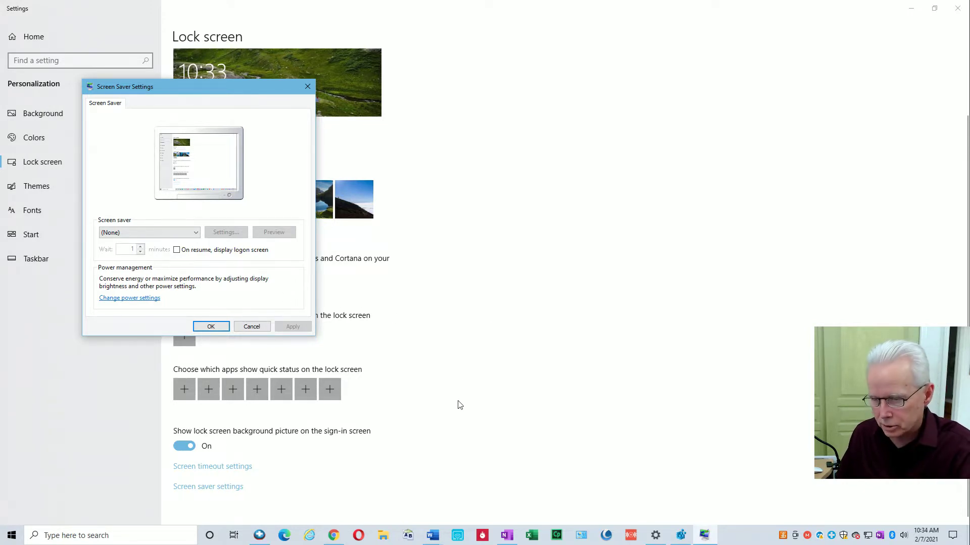
Search Windows for "screen saver" and dismiss the search, closing the Settings window and the Screen Saver Settings dialog
key("super")
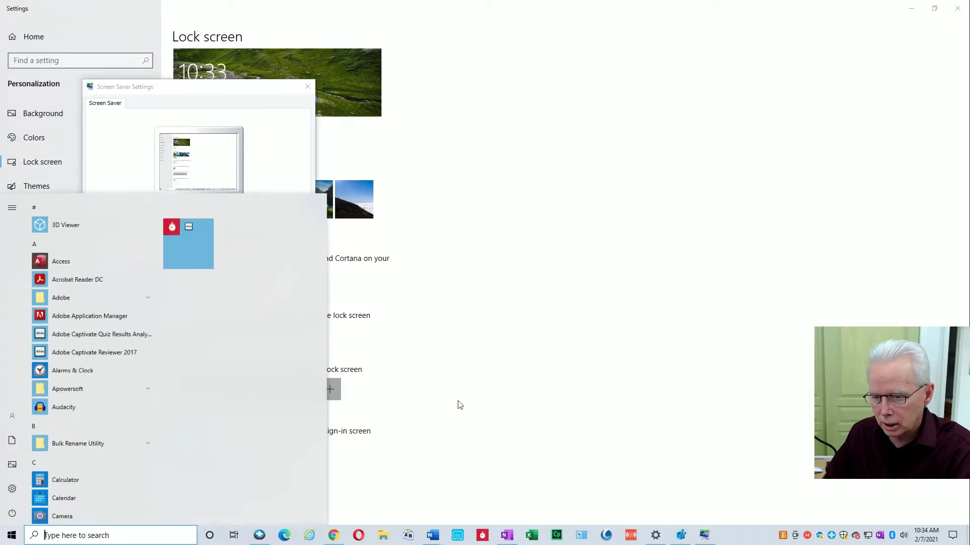
type("sc")
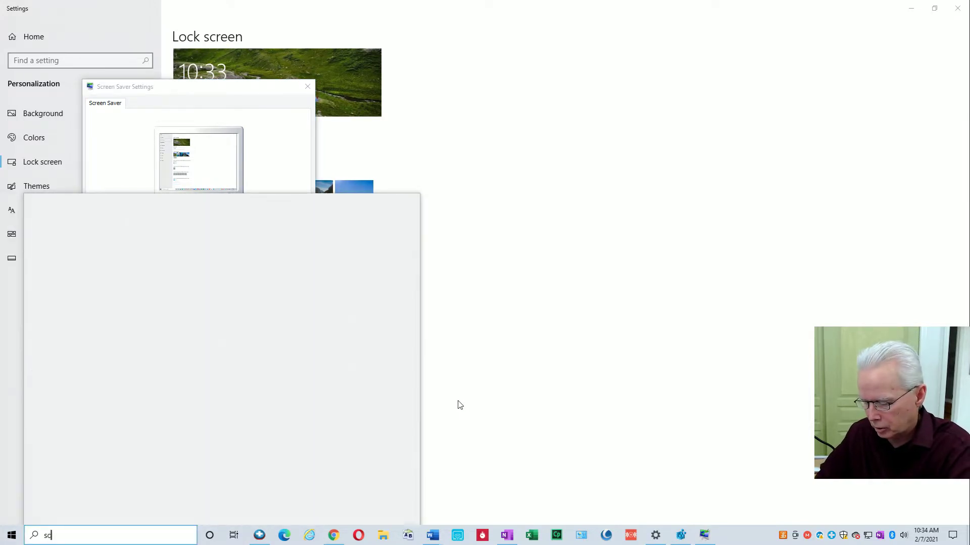
type("reen saver")
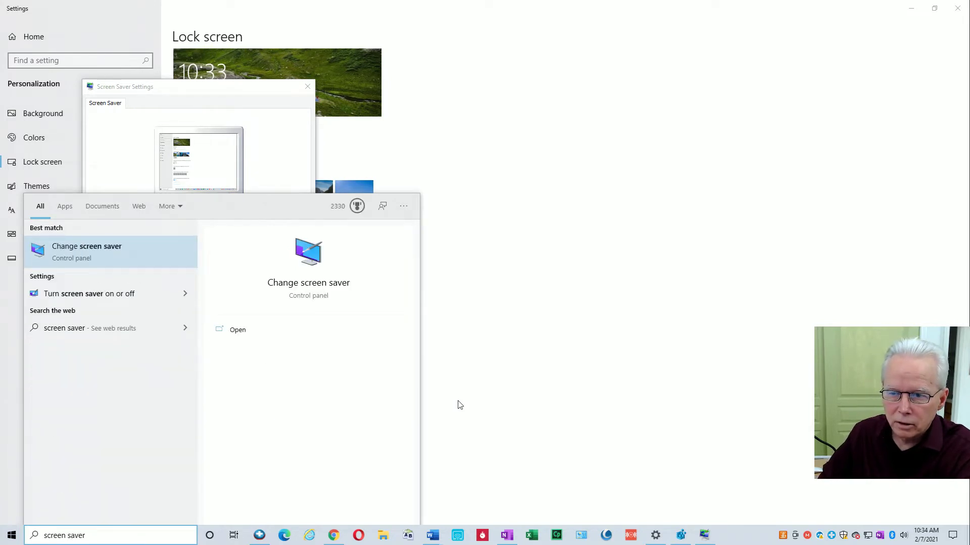
left_click(634, 317)
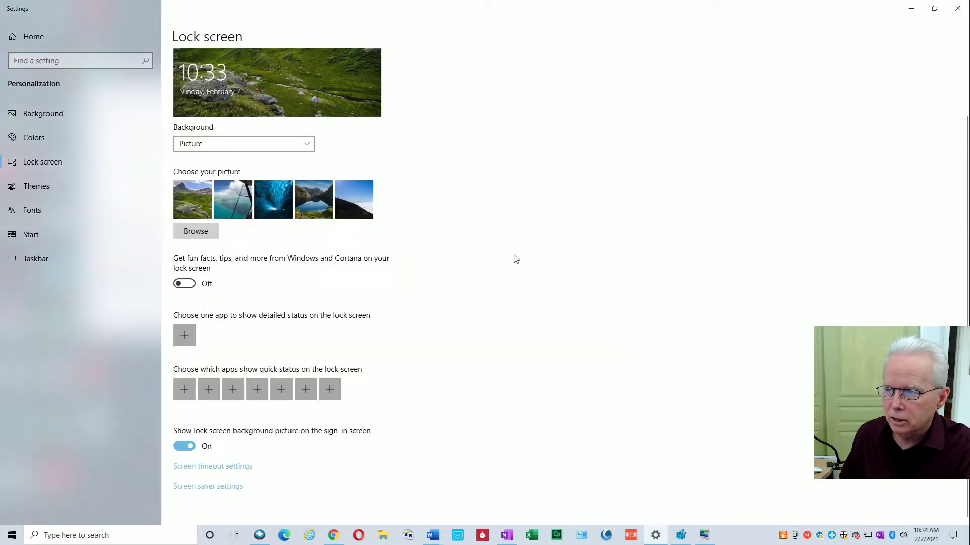
left_click(957, 8)
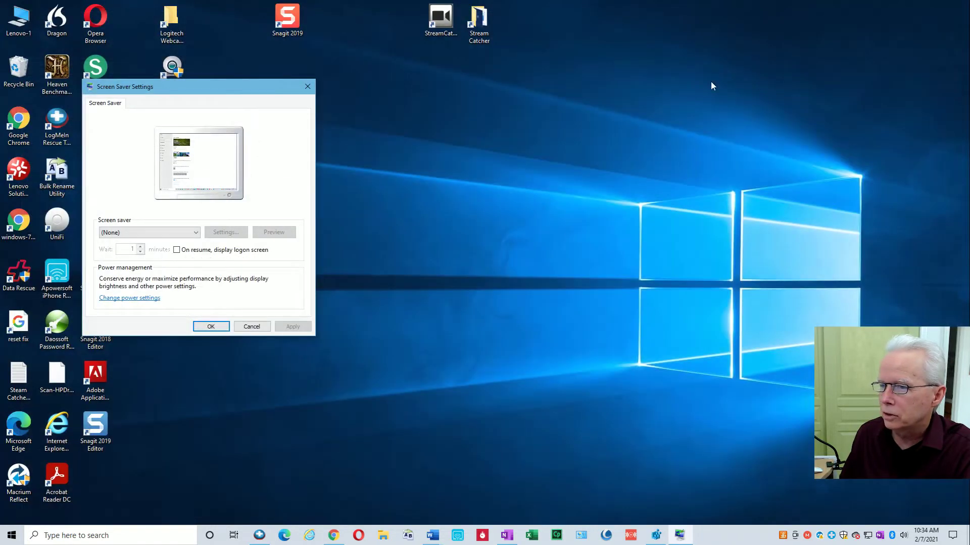
left_click(308, 86)
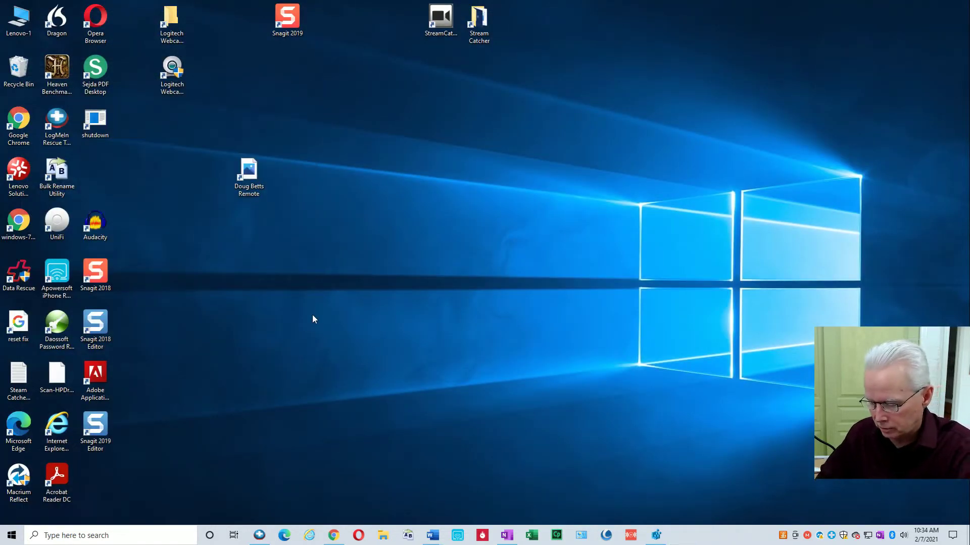
Find and open Change screen saver through Windows search, move its dialog toward the middle of the desktop and view the available screen savers
key("super")
type("s")
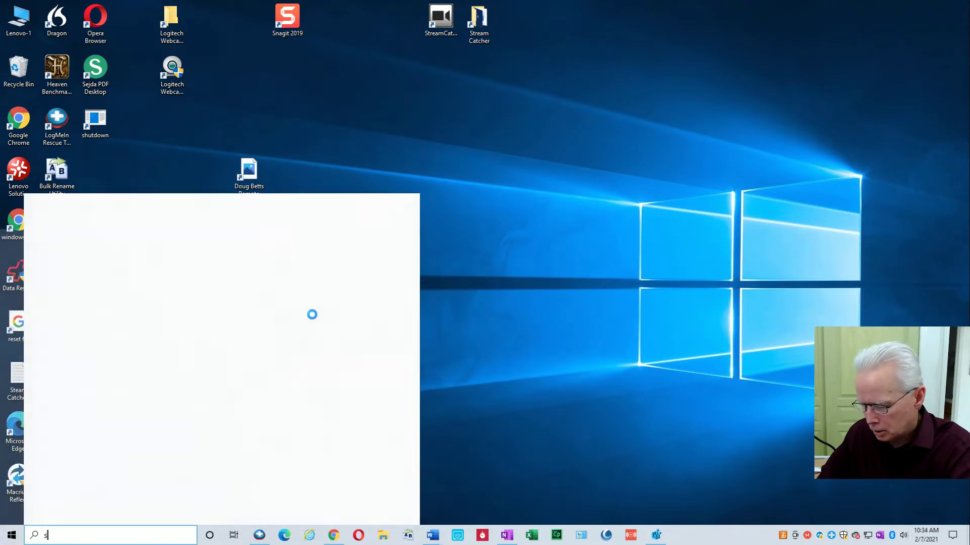
type("creen sav")
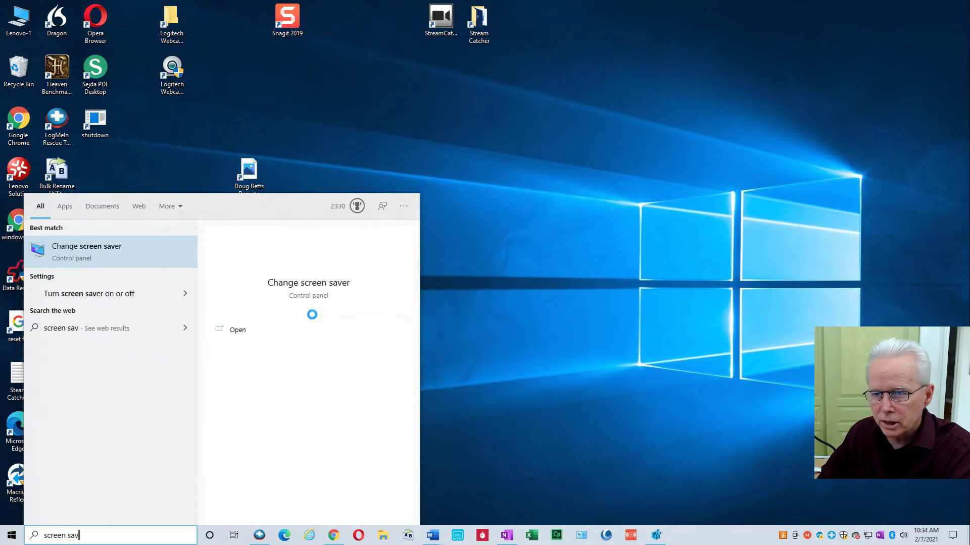
left_click(107, 250)
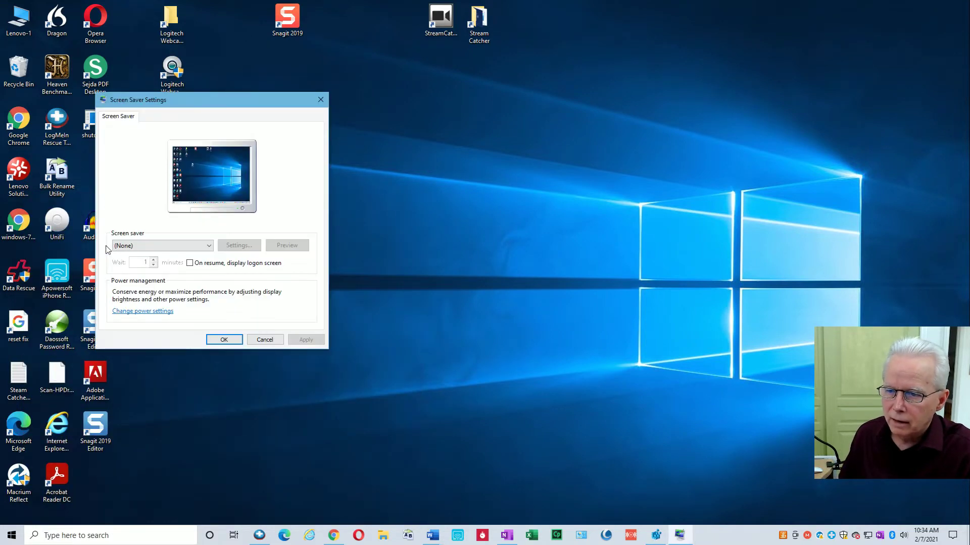
left_click_drag(204, 101, 492, 88)
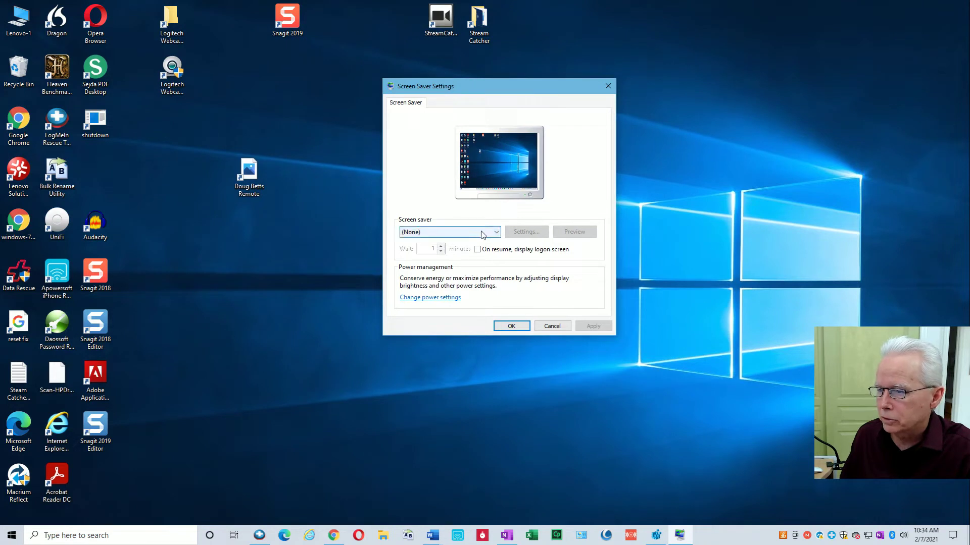
left_click(497, 234)
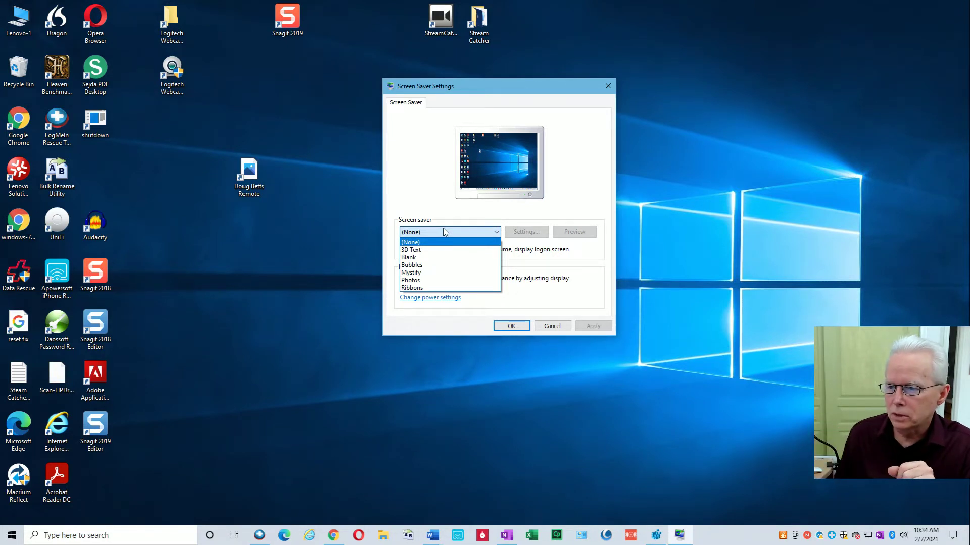
left_click(313, 385)
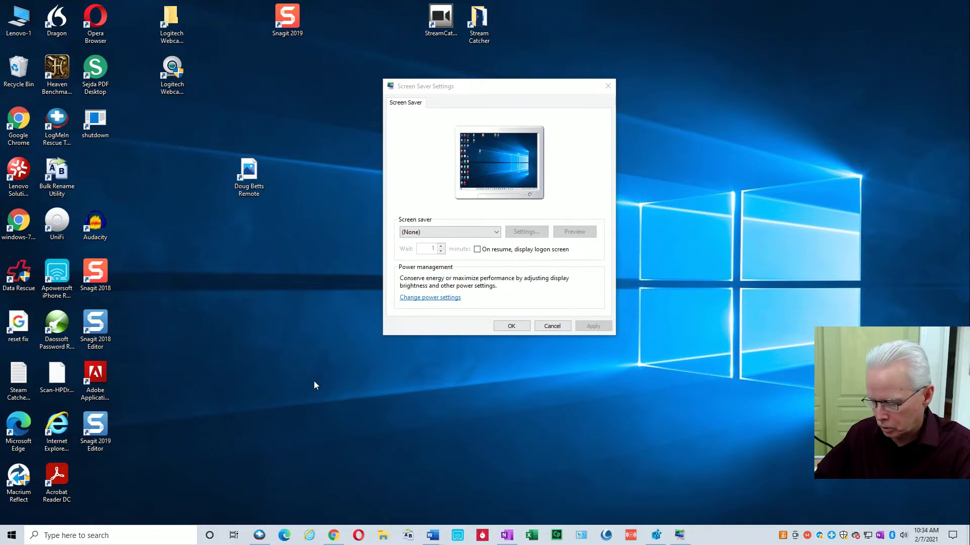
Run winver to check this PC's Windows version
key("alt")
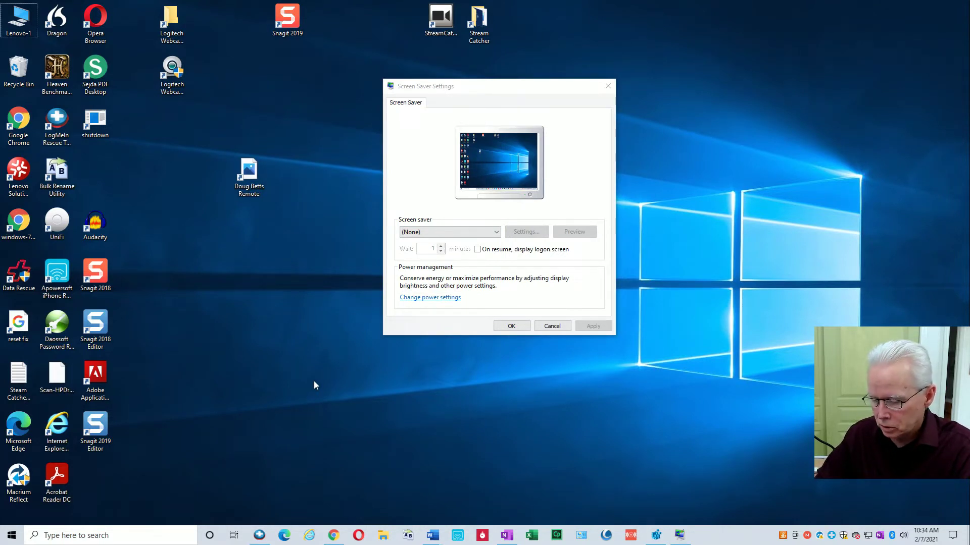
key("super+r")
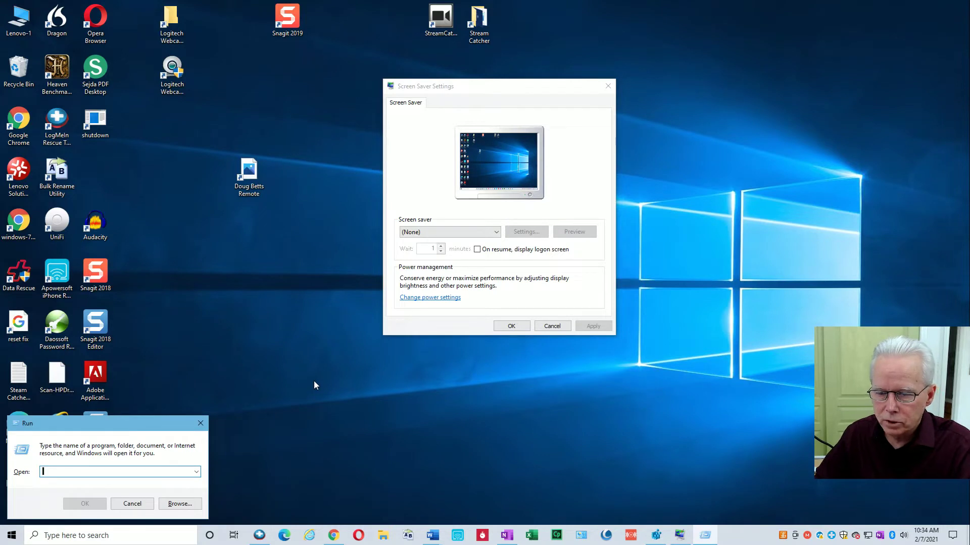
type("winver")
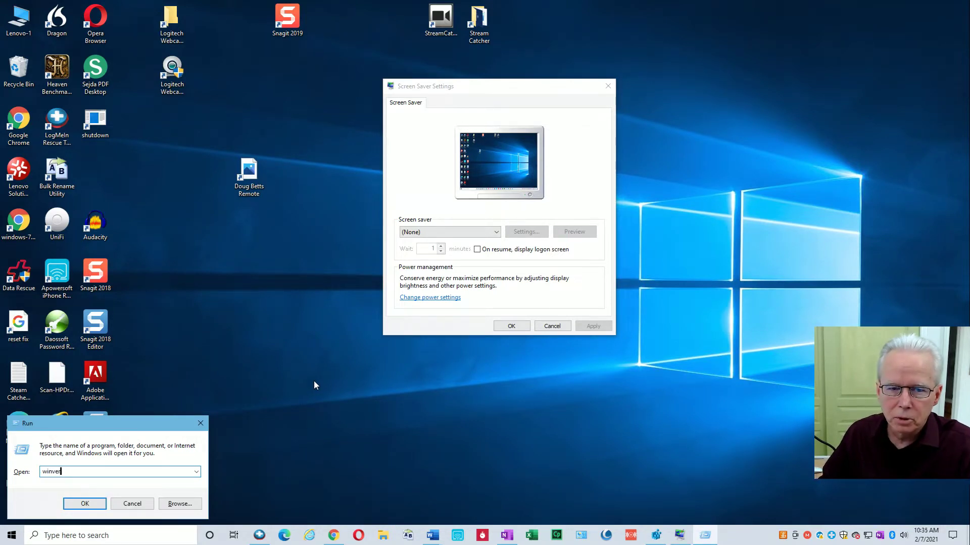
key("Return")
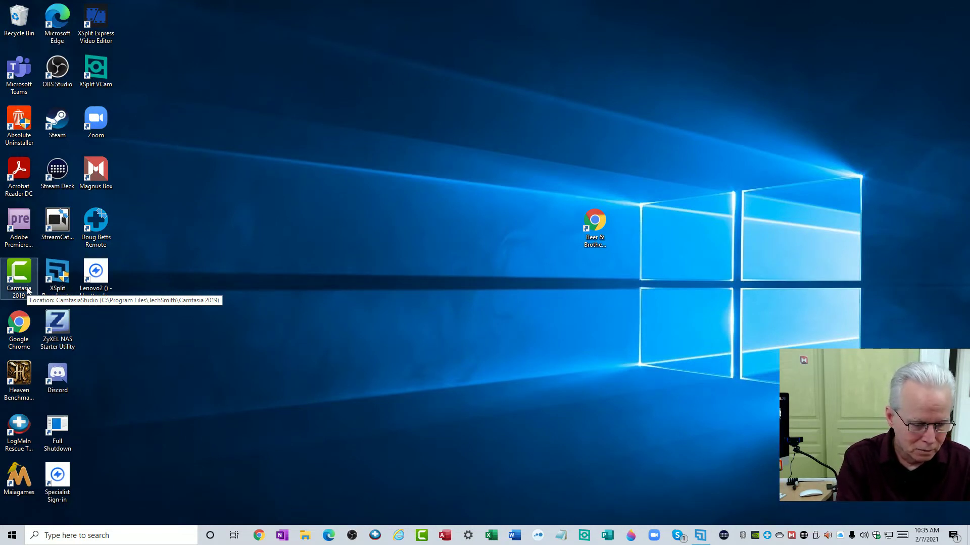
Run winver on the second PC to check its Windows version and close the About Windows dialog
key("super+r")
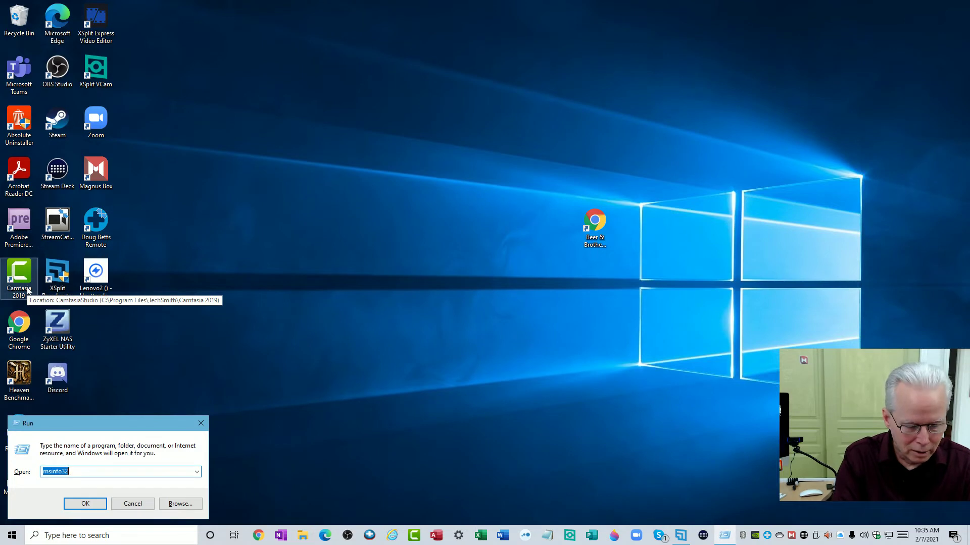
type("winver")
key("Return")
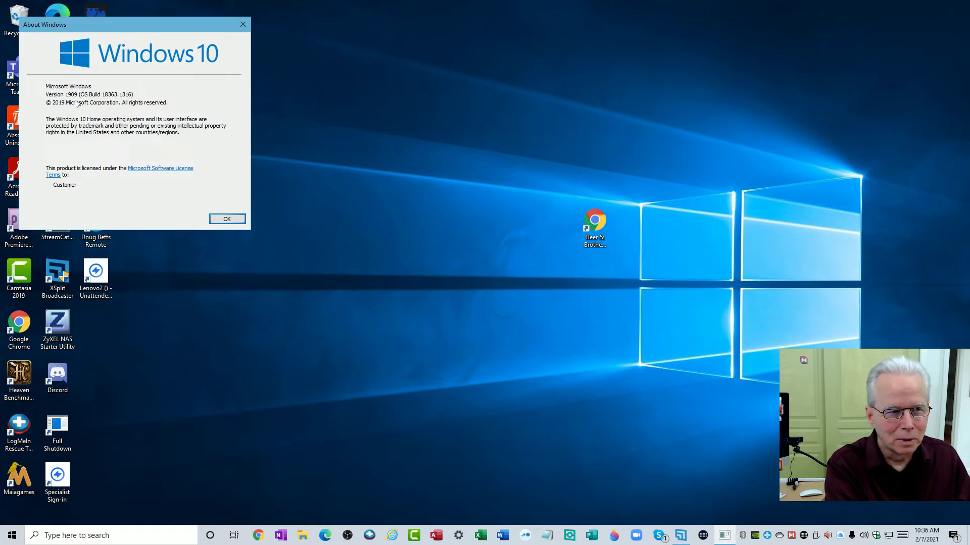
left_click(227, 220)
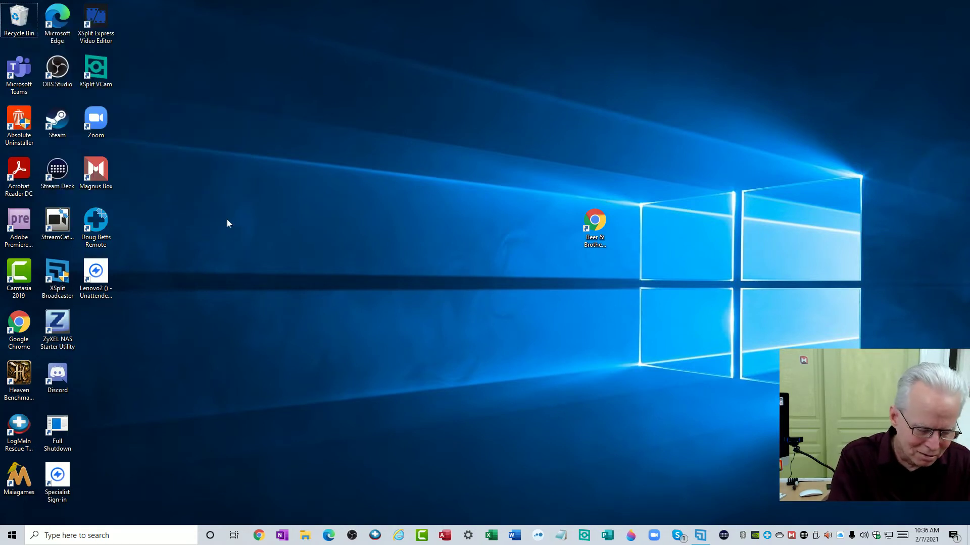
Search for "screen saver" on the second PC, open Change screen saver and view the list of available screen savers
key("super")
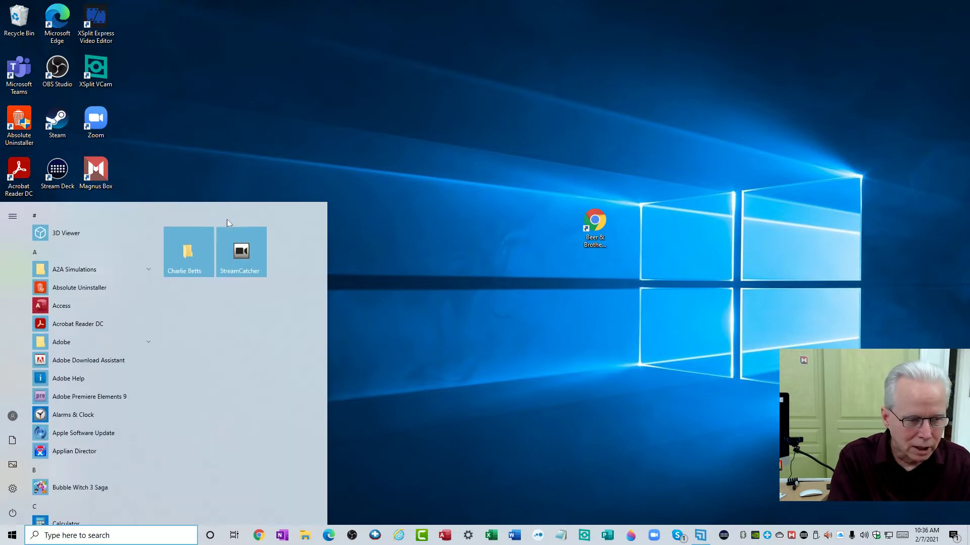
type("screen a")
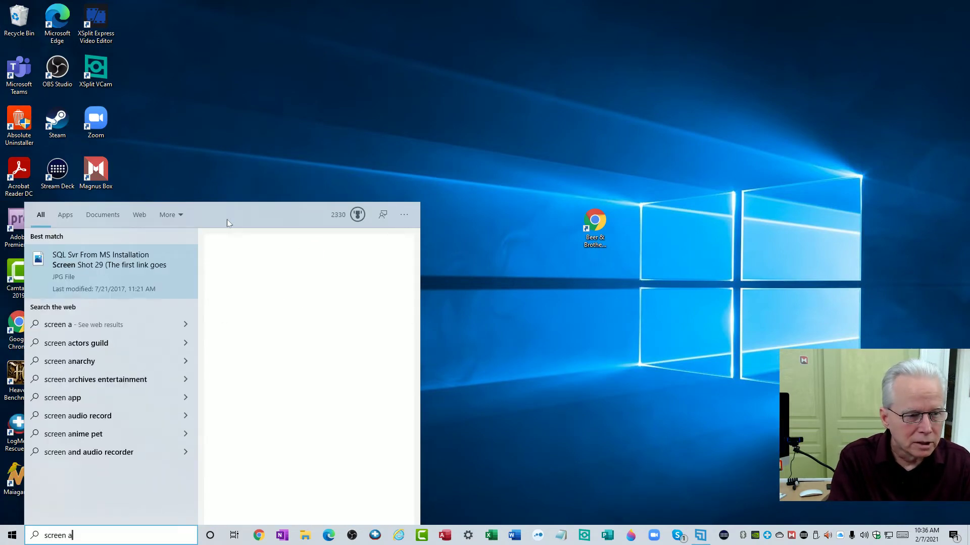
key("BackSpace")
type("saver")
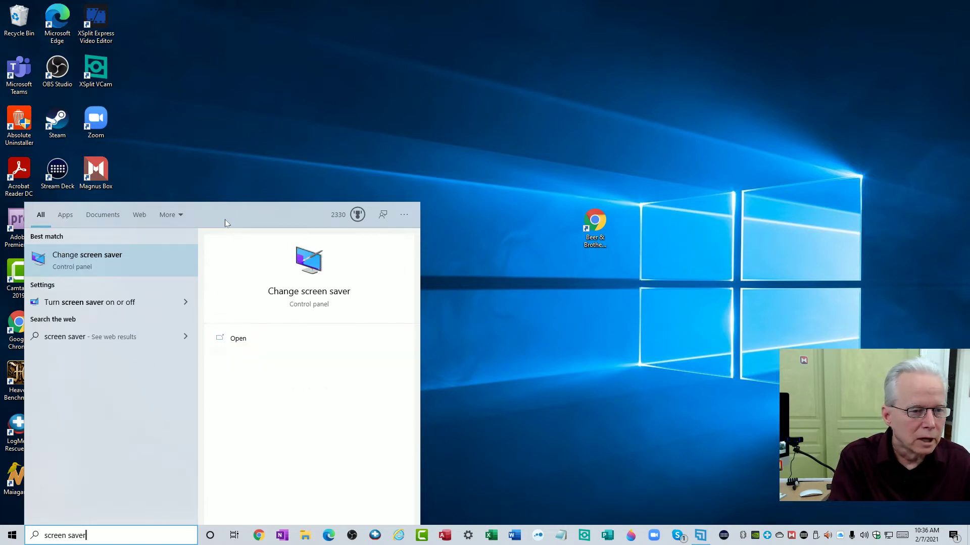
left_click(105, 261)
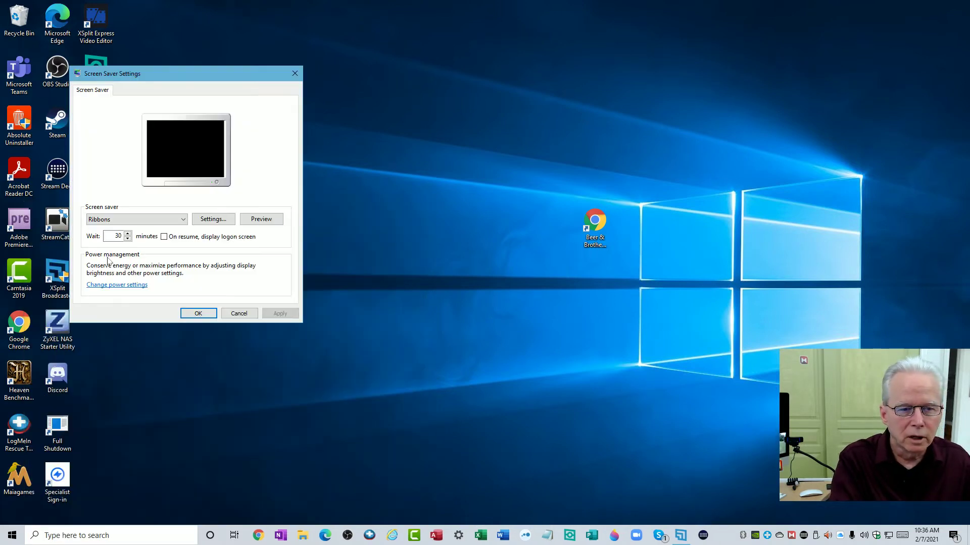
left_click(183, 219)
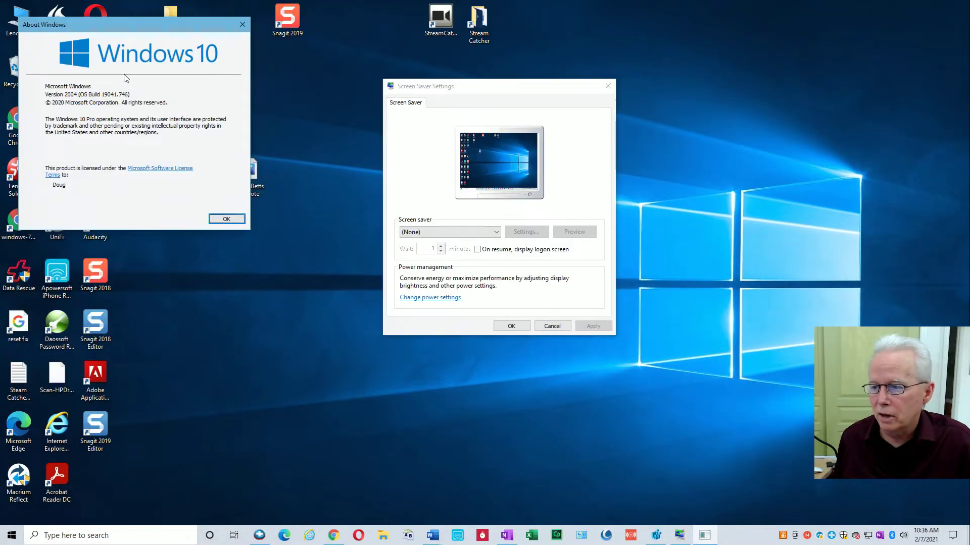
Select the Photos screen saver on the first PC, review its picture and slide show settings, and save them
left_click(498, 233)
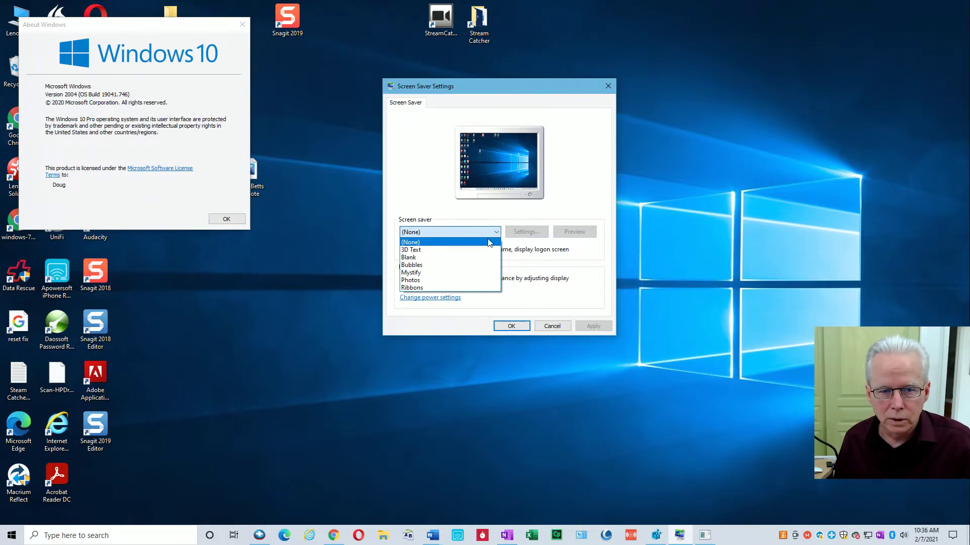
left_click(423, 280)
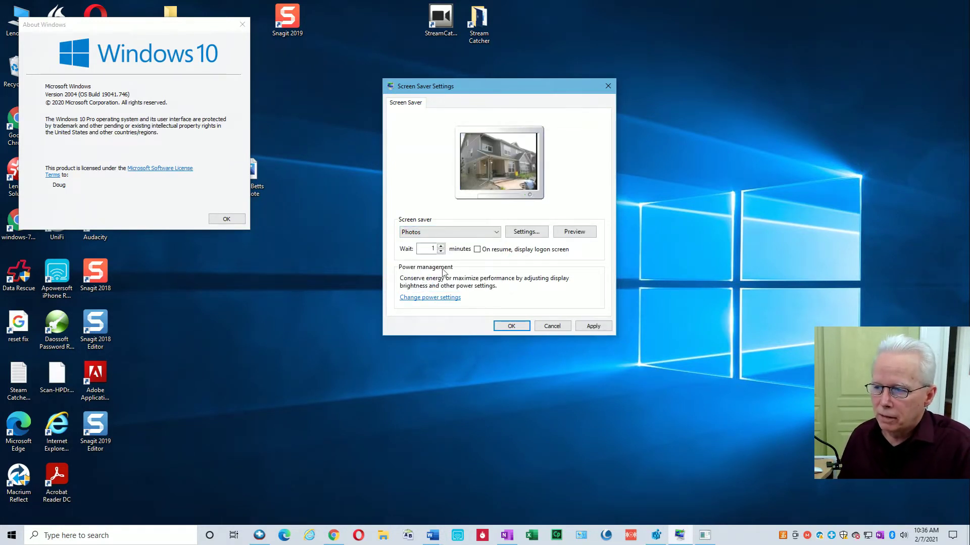
left_click(531, 233)
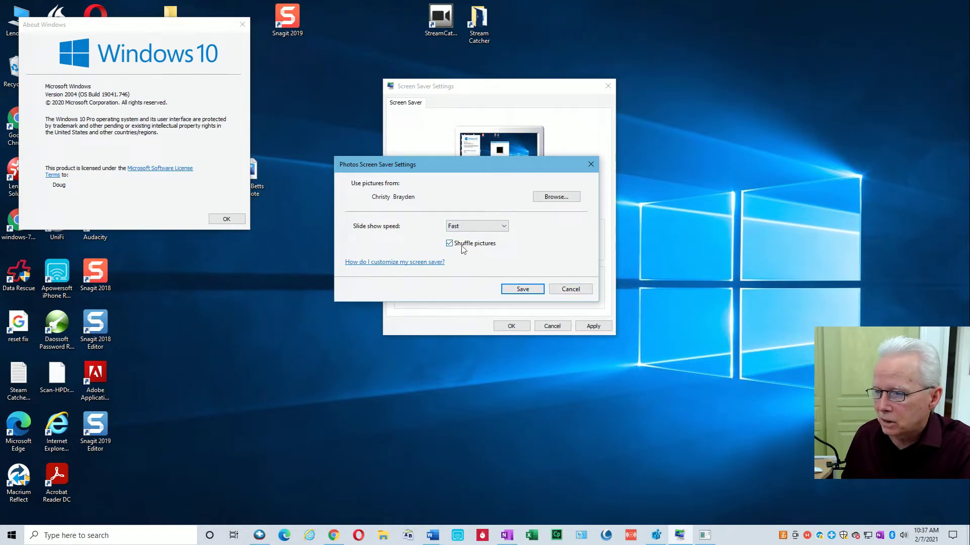
left_click(523, 289)
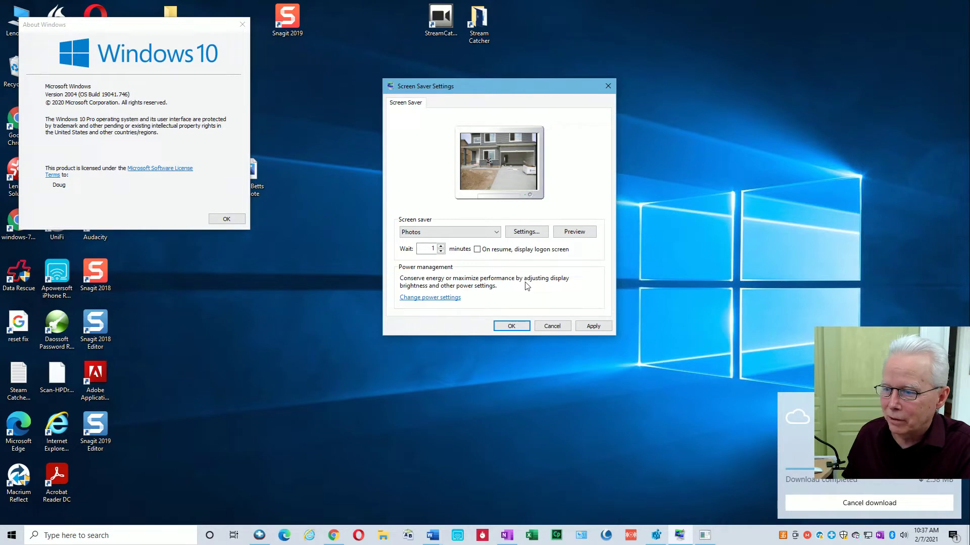
Reopen the Photos screen saver settings and choose the Fast slide show speed
left_click(533, 237)
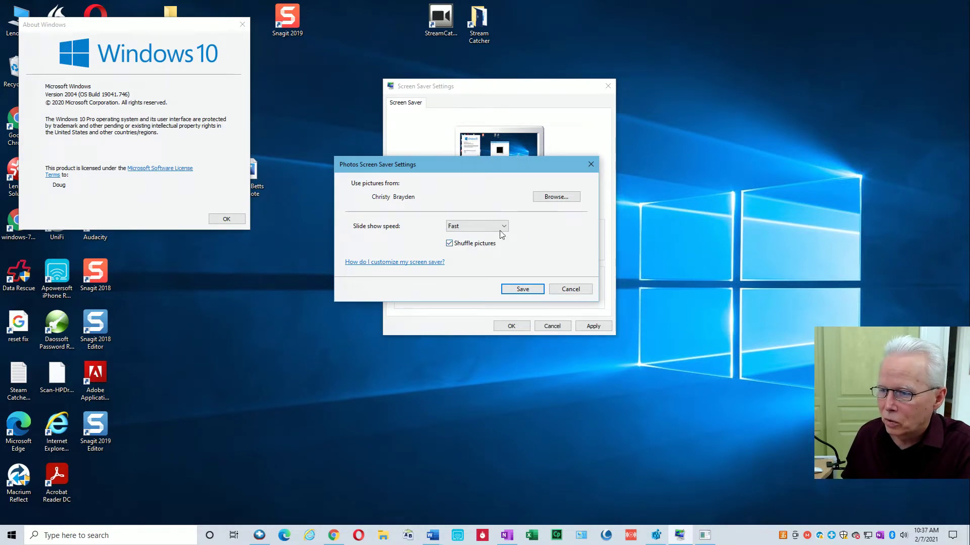
left_click(504, 230)
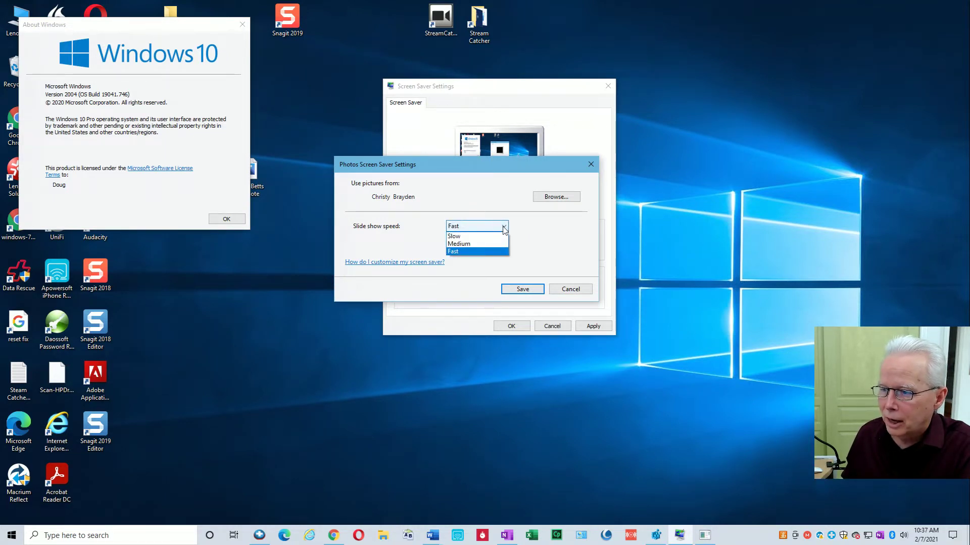
left_click(494, 253)
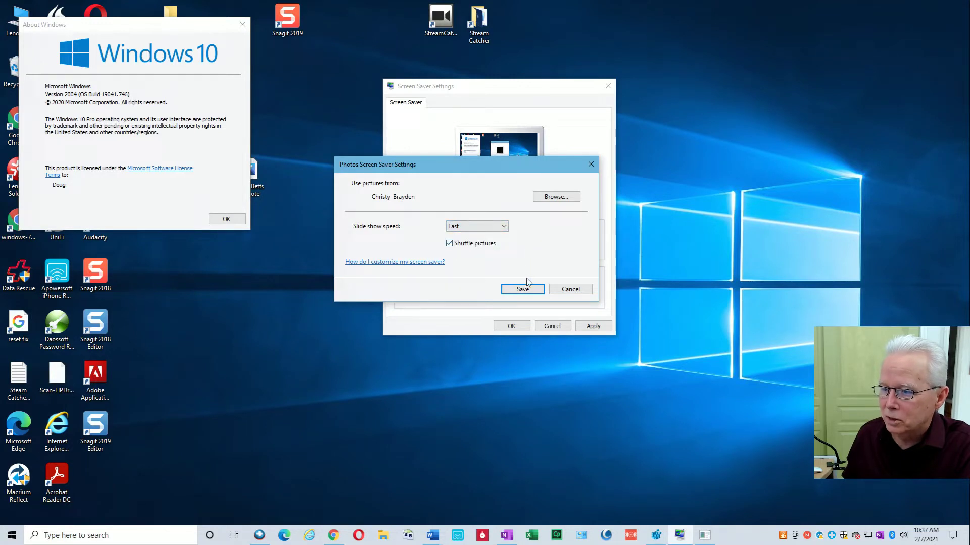
Open the help on customizing the screen saver, dismiss the default-browser prompt and look through the Windows help & learning page
left_click(424, 263)
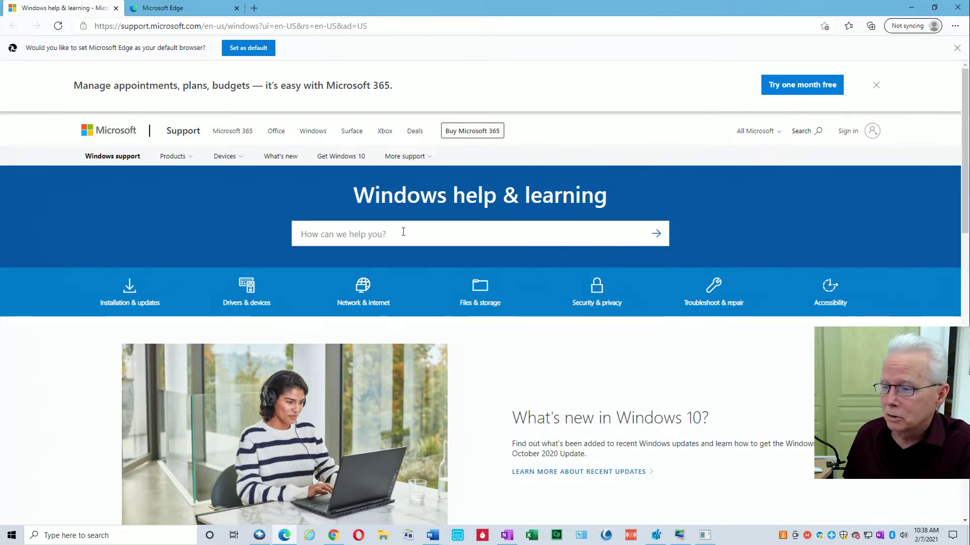
scroll(403, 232, "down", 1)
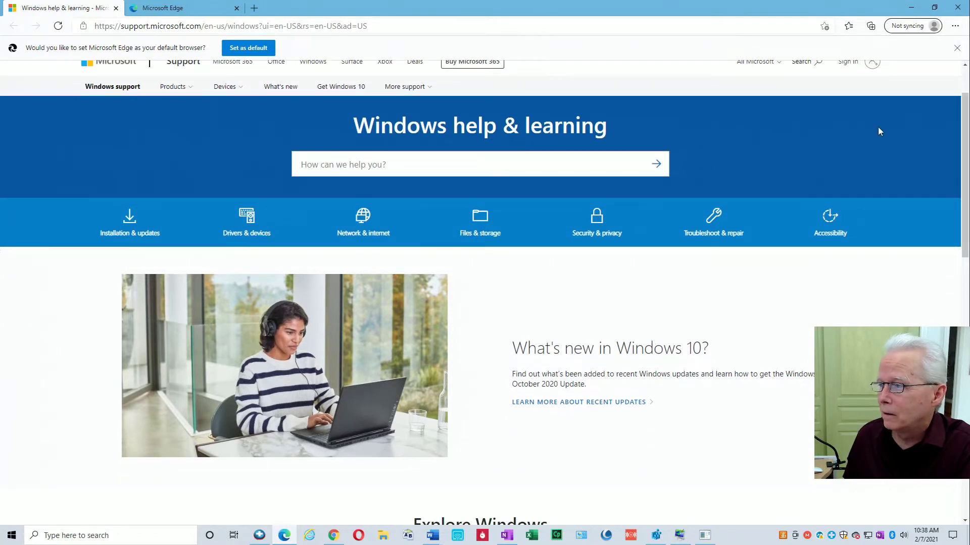
left_click(957, 50)
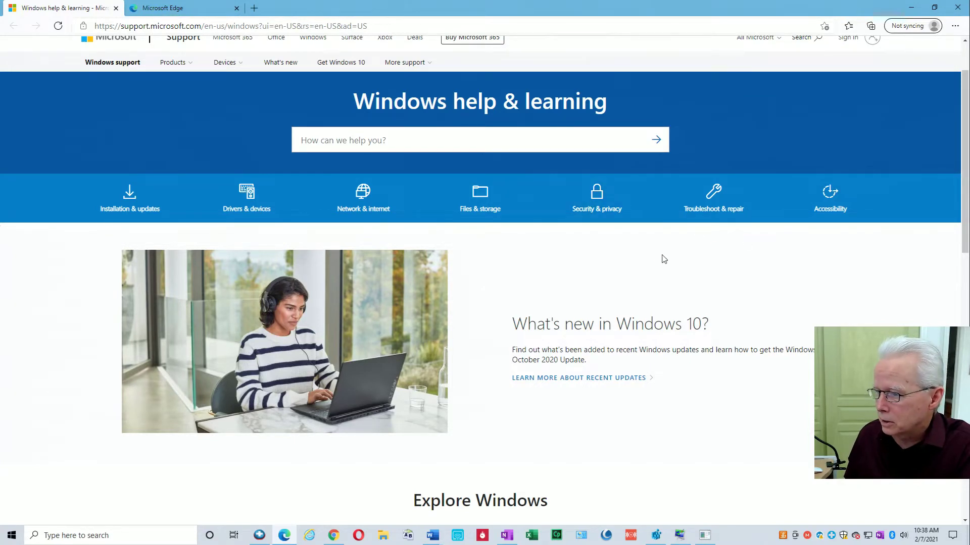
scroll(604, 470, "down", 7)
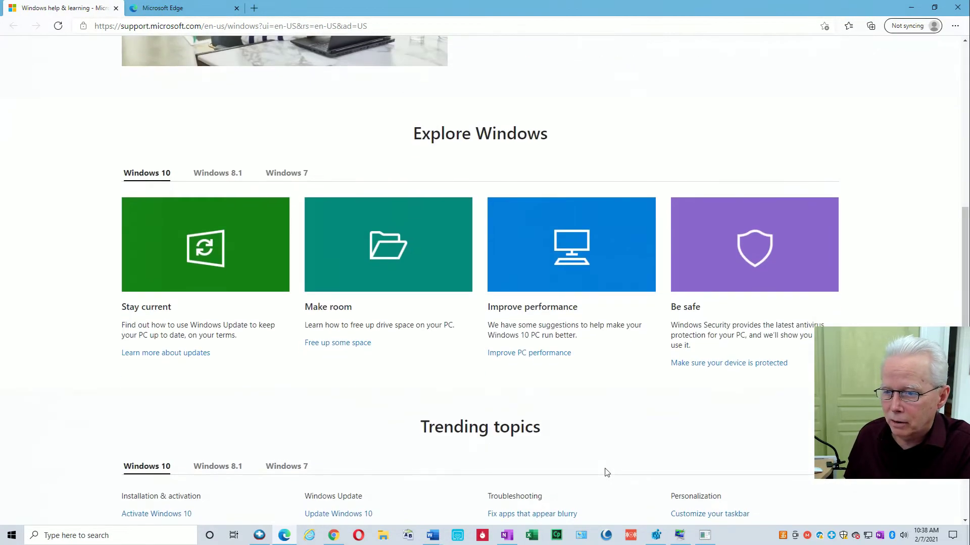
Search the Windows help & learning page for "screen saver WINDOWS" and look through the results
scroll(606, 473, "down", 4)
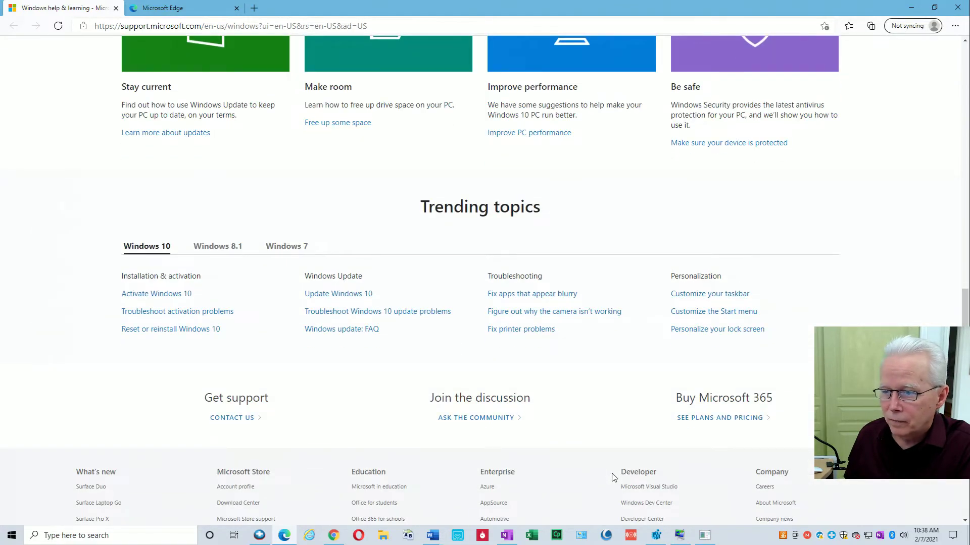
scroll(612, 475, "down", 2)
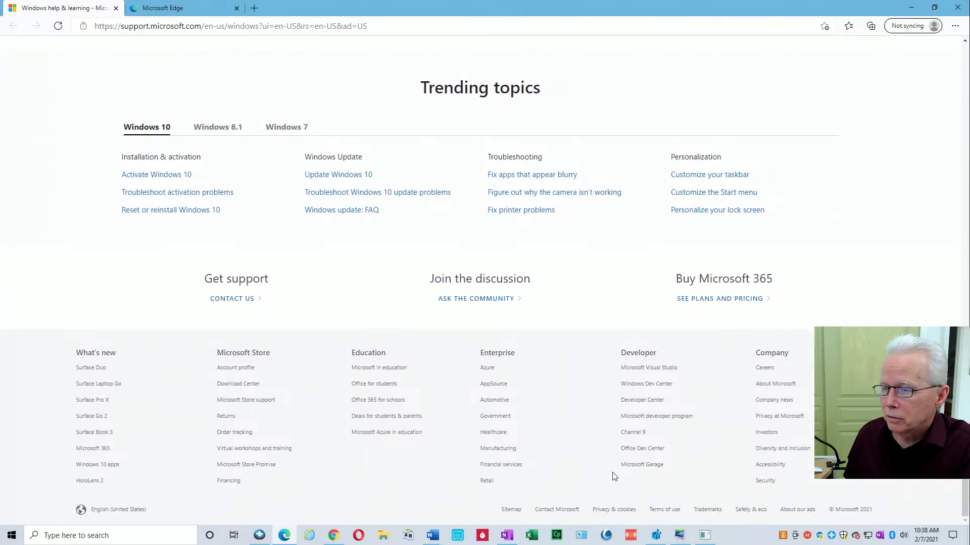
scroll(614, 477, "up", 13)
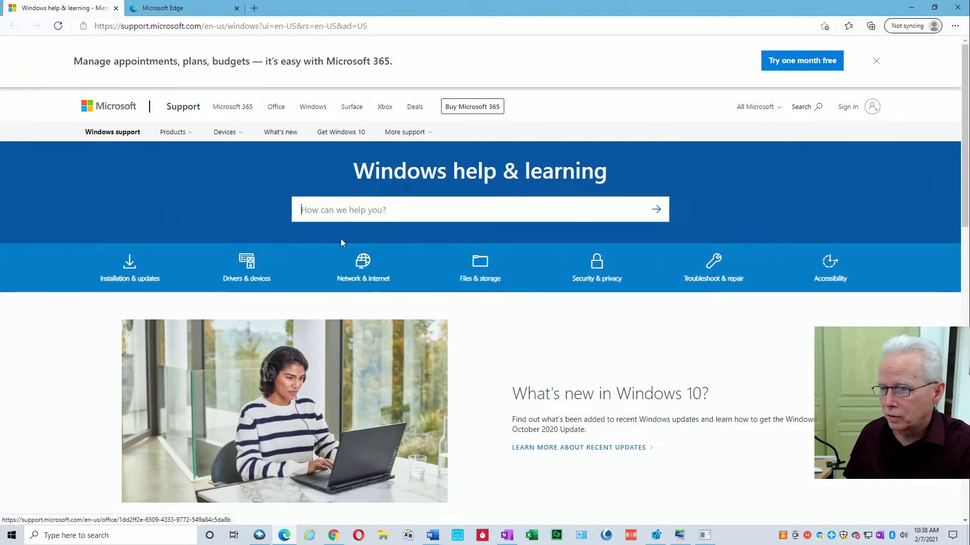
left_click(341, 212)
type("screen")
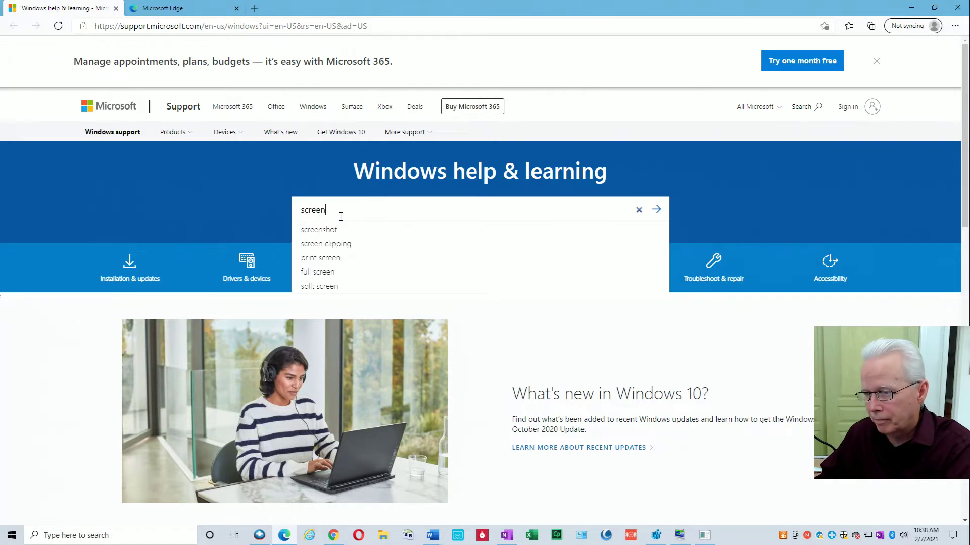
type(" saver WINDOWS")
key("Return")
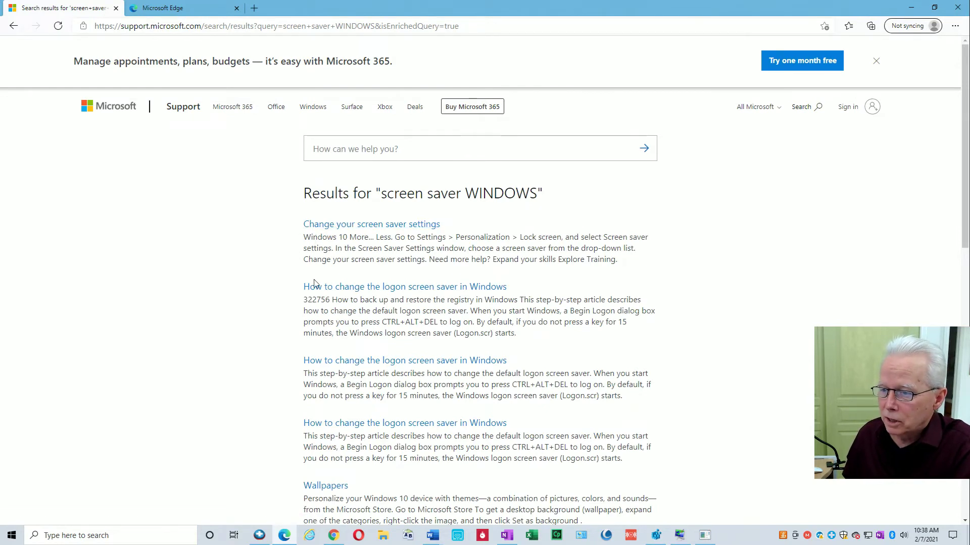
scroll(292, 350, "down", 1)
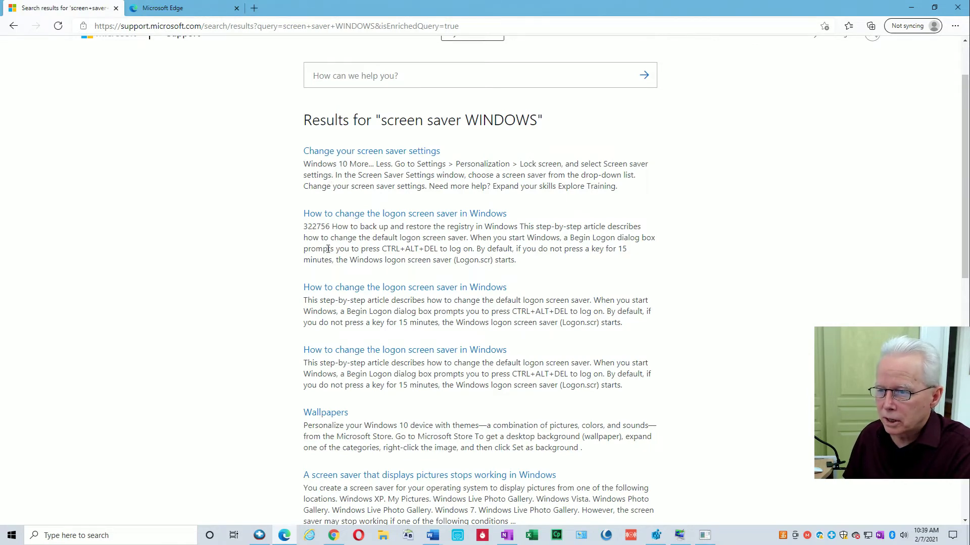
scroll(277, 339, "down", 4)
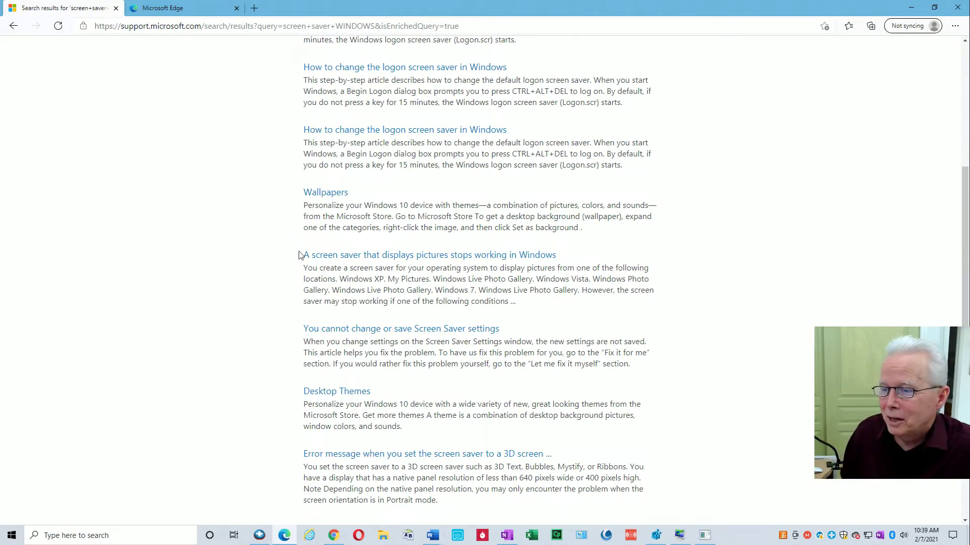
scroll(356, 262, "down", 2)
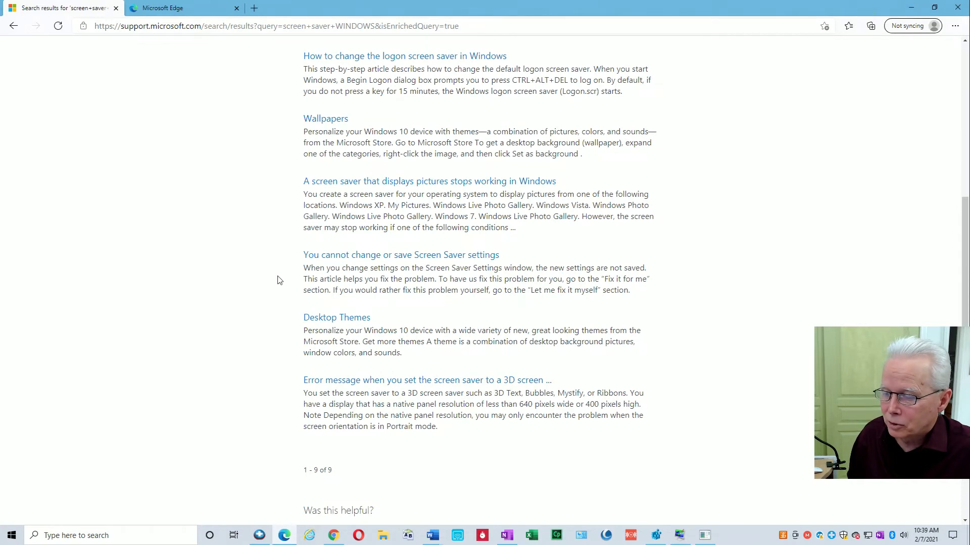
scroll(279, 277, "down", 2)
scroll(280, 277, "down", 4)
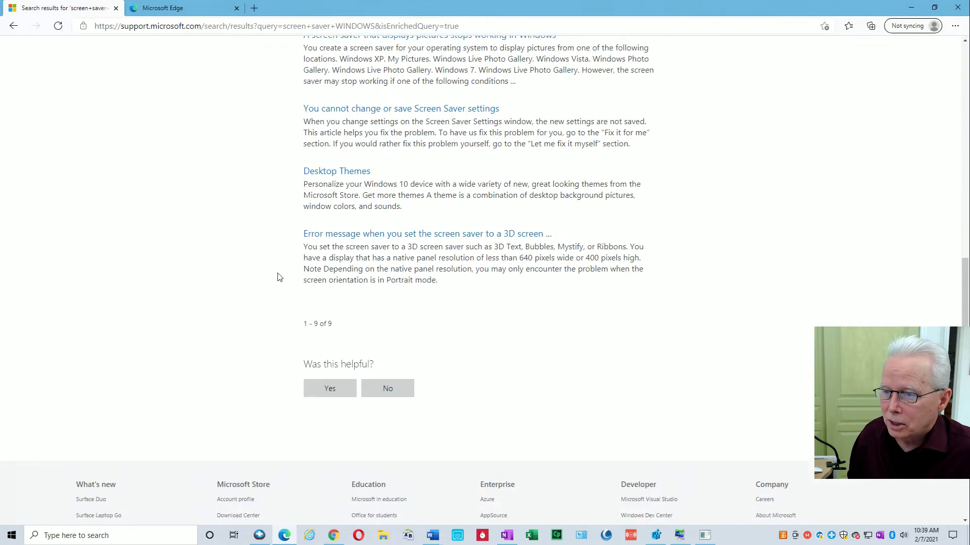
scroll(278, 299, "up", 8)
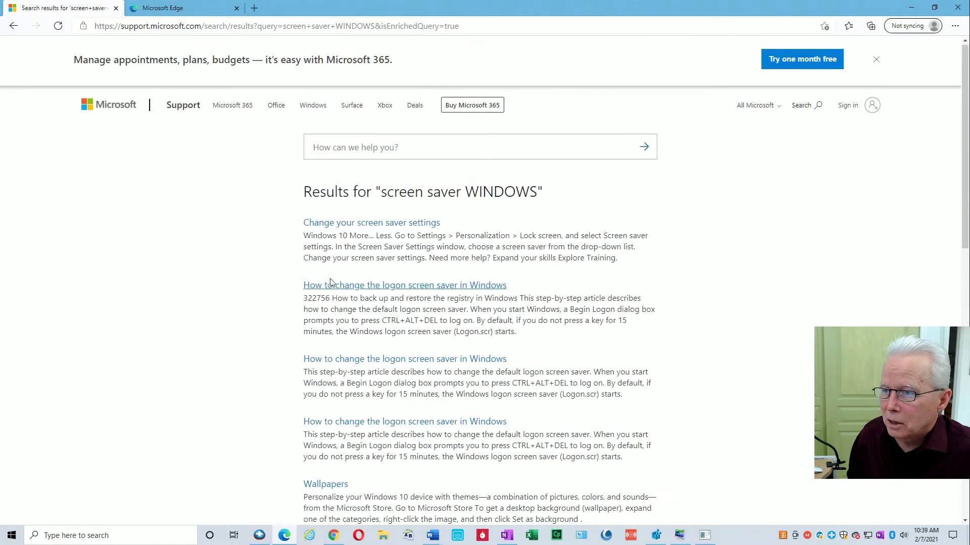
Search Microsoft Support for "additional screen savers" and look through the results
left_click(399, 150)
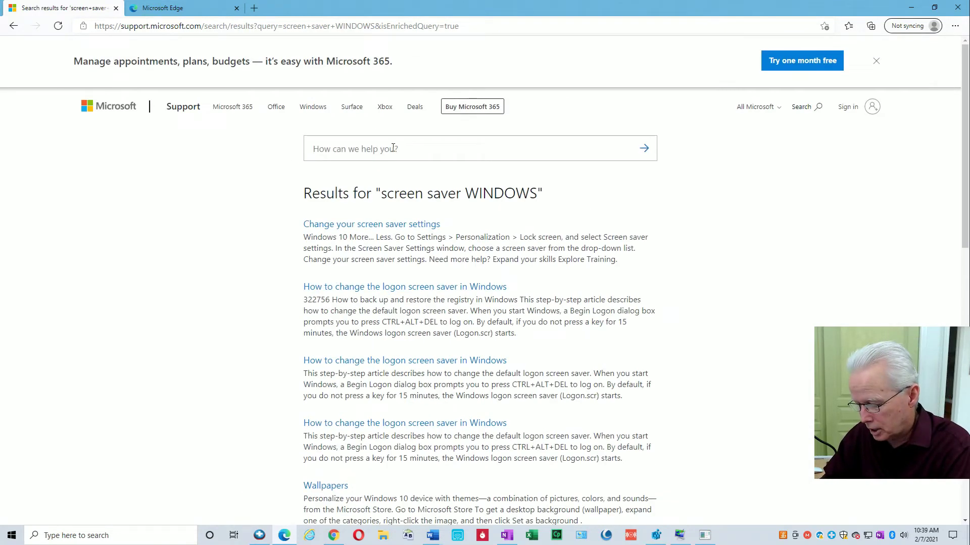
type("additional s")
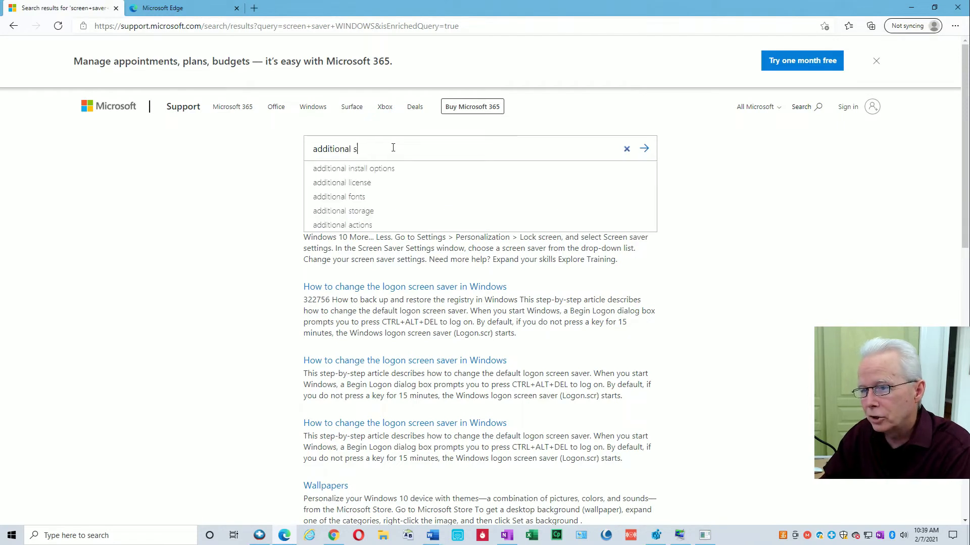
type("creen sav")
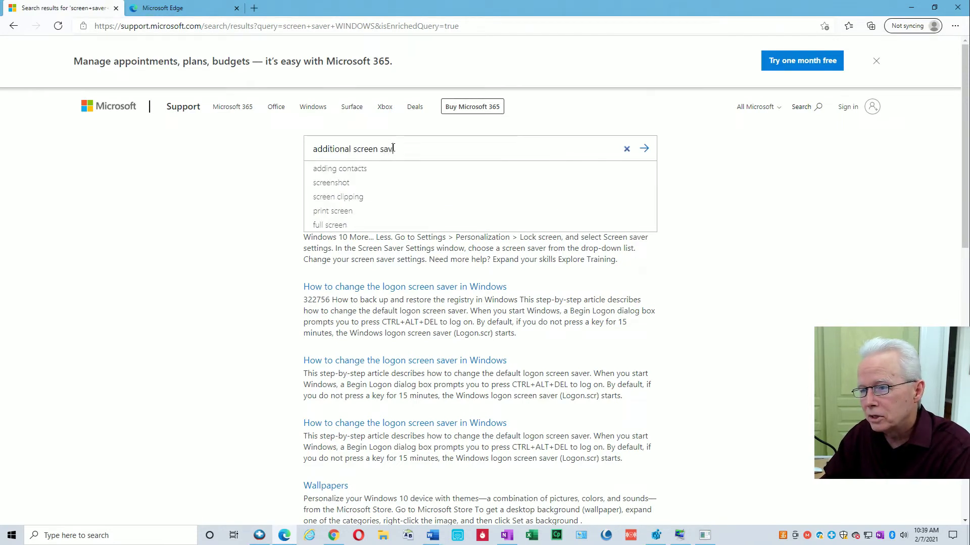
type("ers")
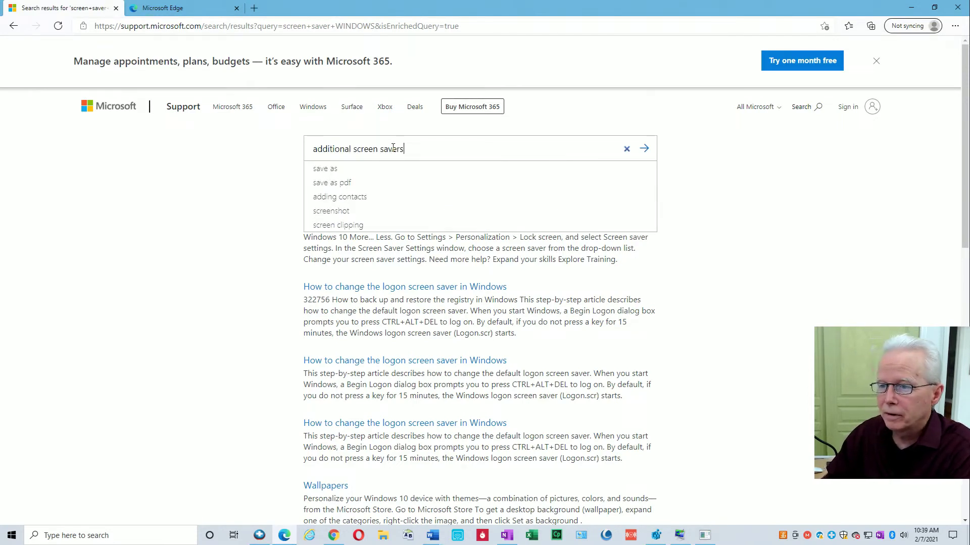
key("Return")
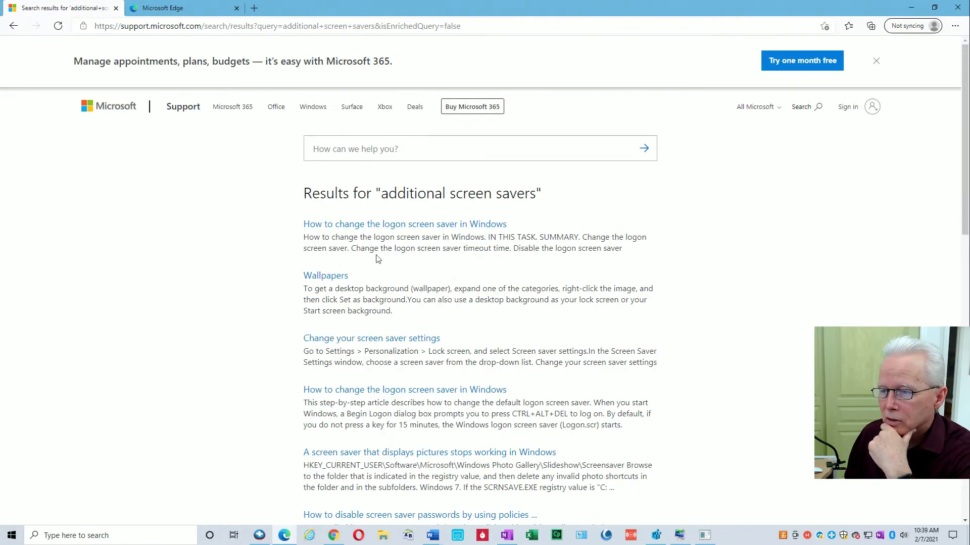
scroll(303, 287, "down", 1)
scroll(301, 293, "down", 3)
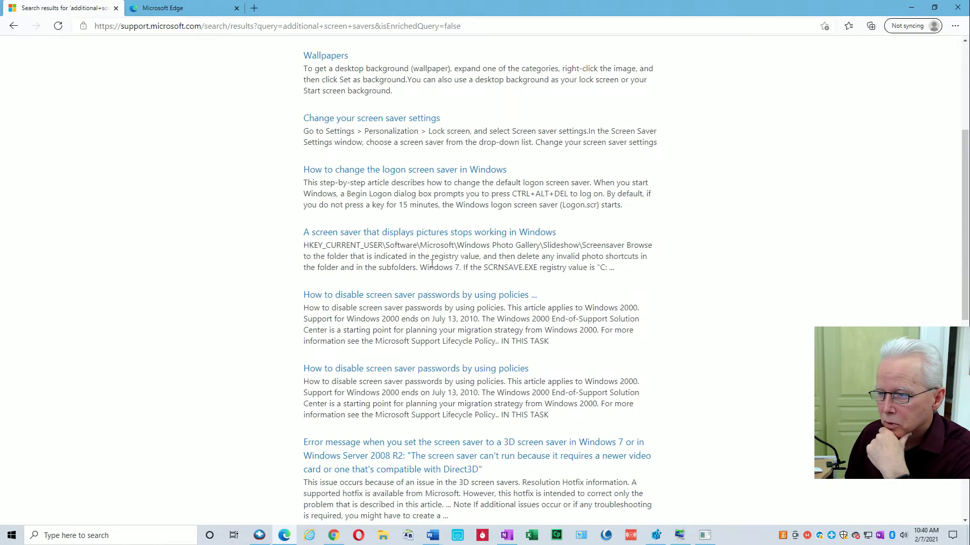
scroll(293, 277, "down", 2)
scroll(291, 286, "down", 1)
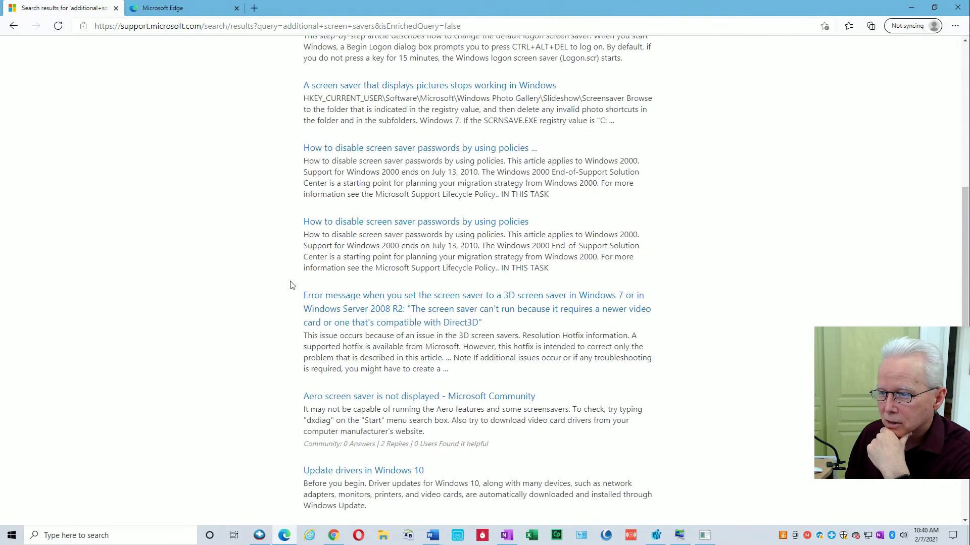
scroll(290, 284, "up", 7)
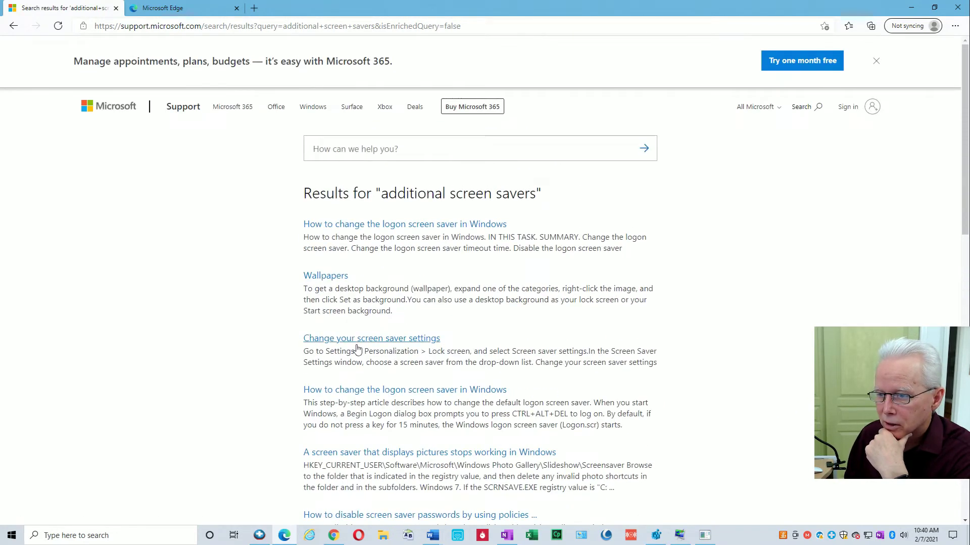
Open the "Change your screen saver settings" article, read it and briefly check the Photos Screen Saver Settings dialog again
left_click(358, 343)
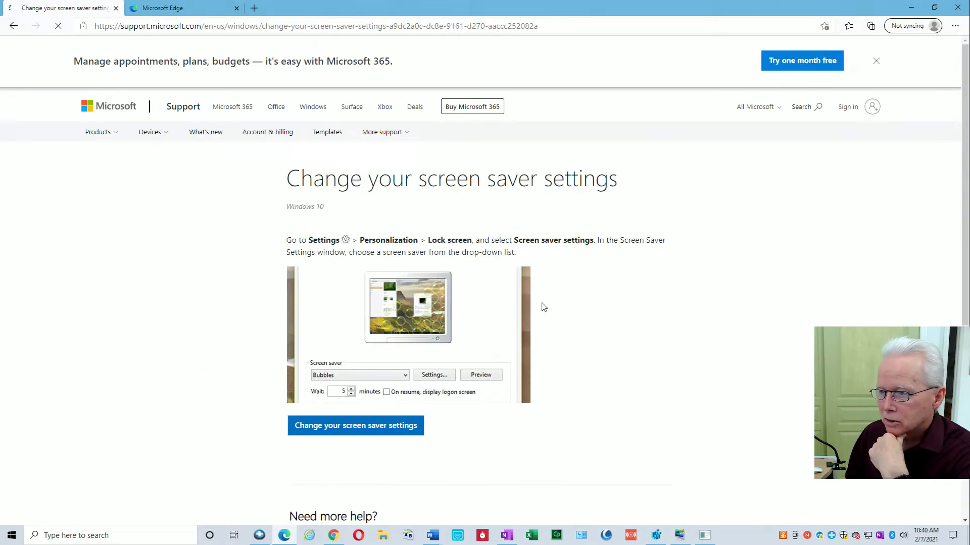
scroll(318, 390, "down", 5)
scroll(276, 382, "down", 3)
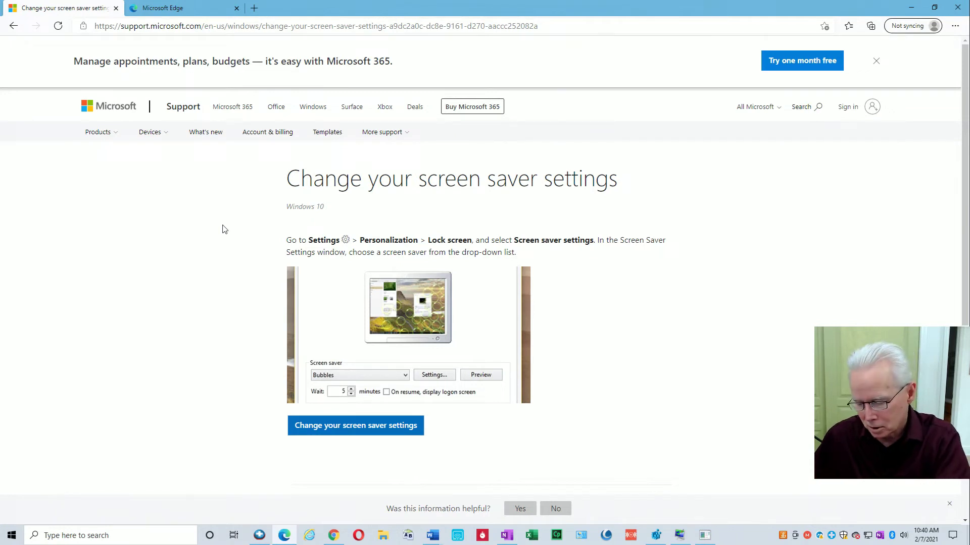
key("alt+Tab")
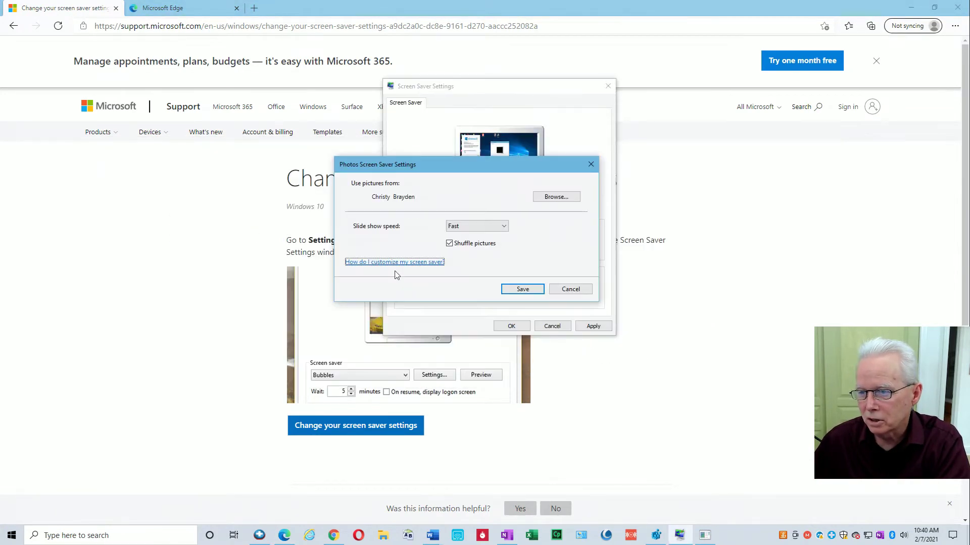
left_click(114, 297)
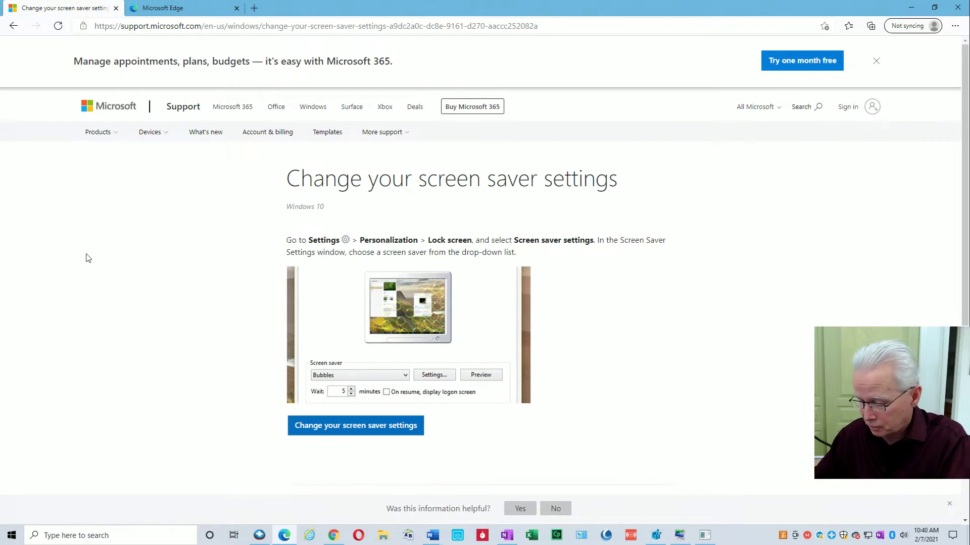
Find the Windows setting for choosing a default web browser, check the default apps there and close Settings
key("super")
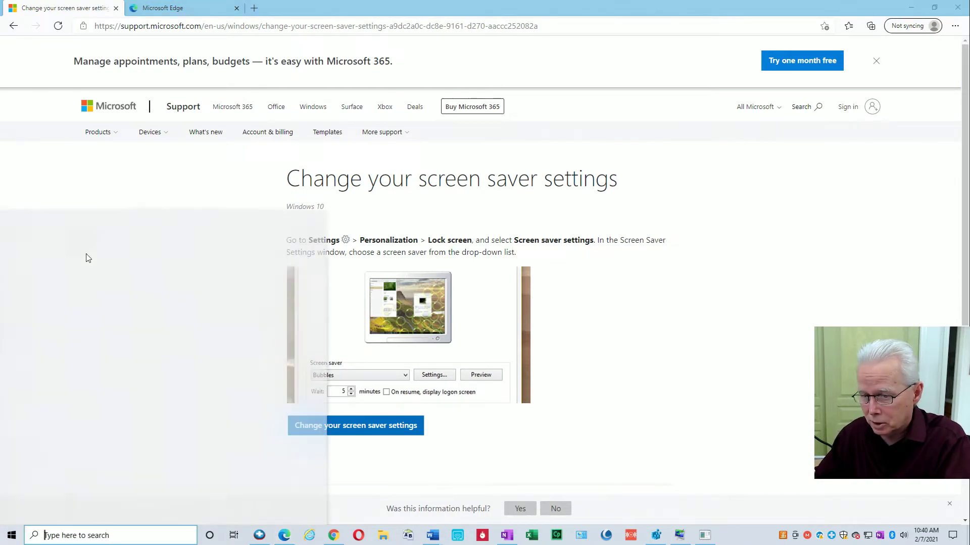
type("default")
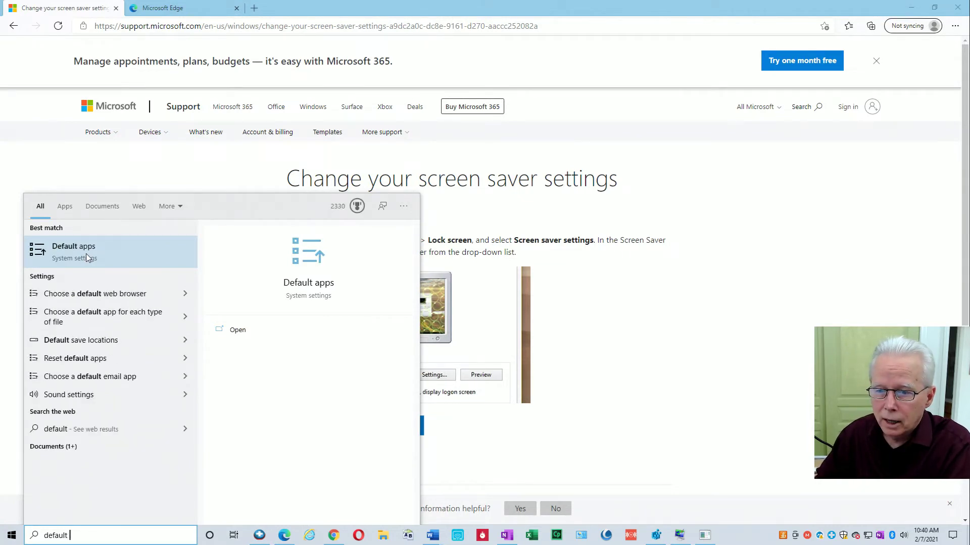
key("Down")
key("Down")
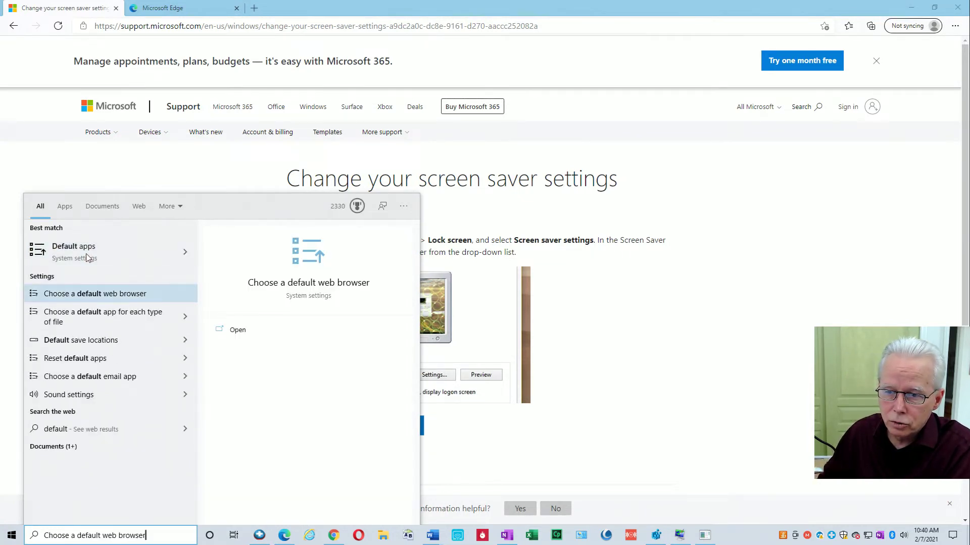
key("Return")
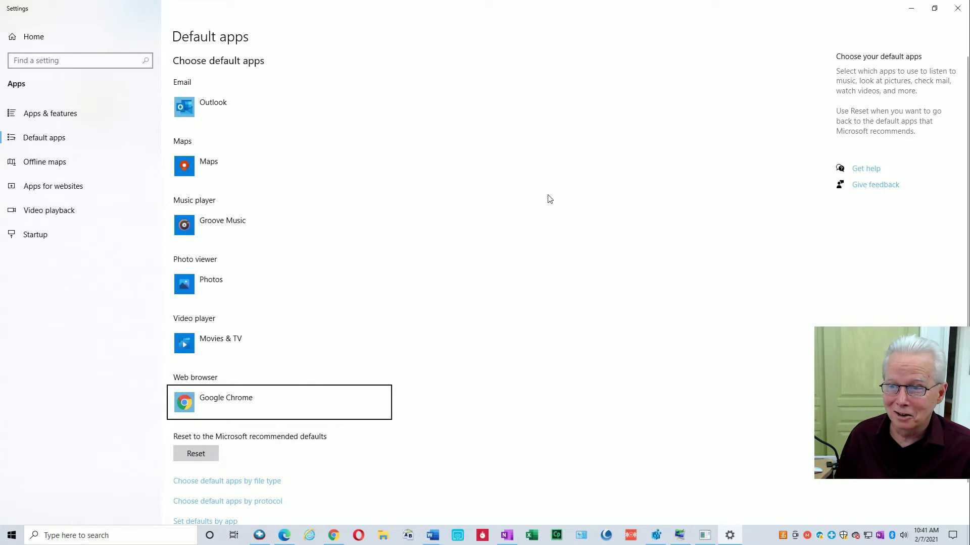
left_click(958, 10)
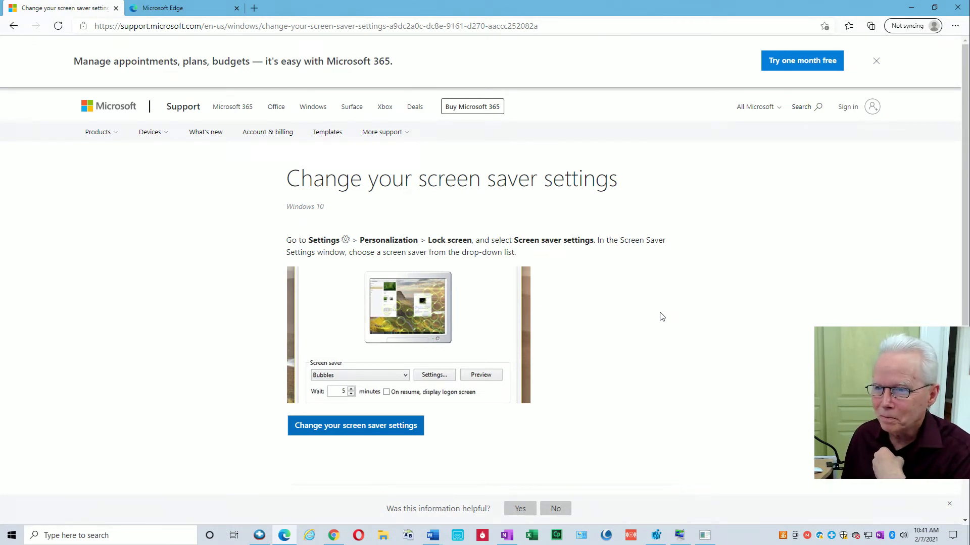
Switch to Chrome and search Google in a new tab for "third party screen savers for windows 10"
left_click(333, 535)
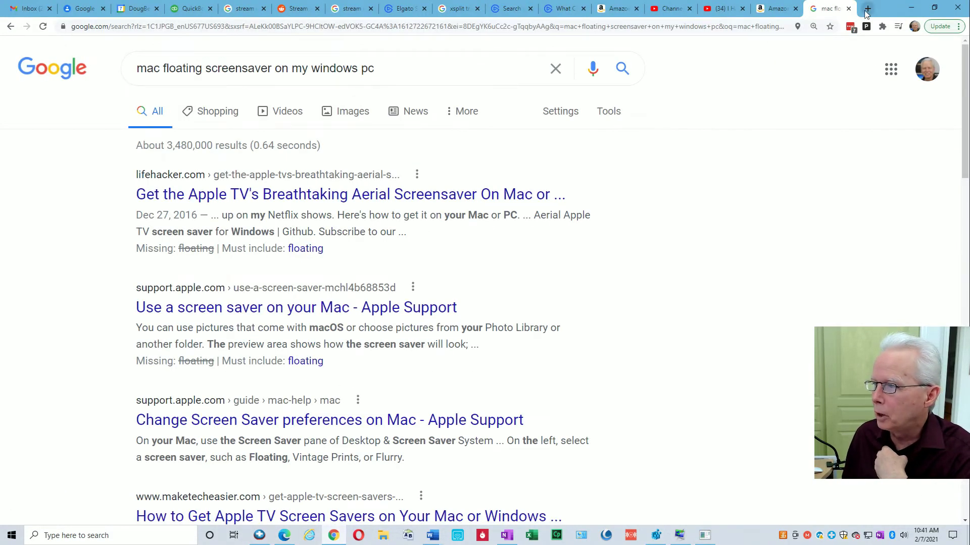
left_click(867, 9)
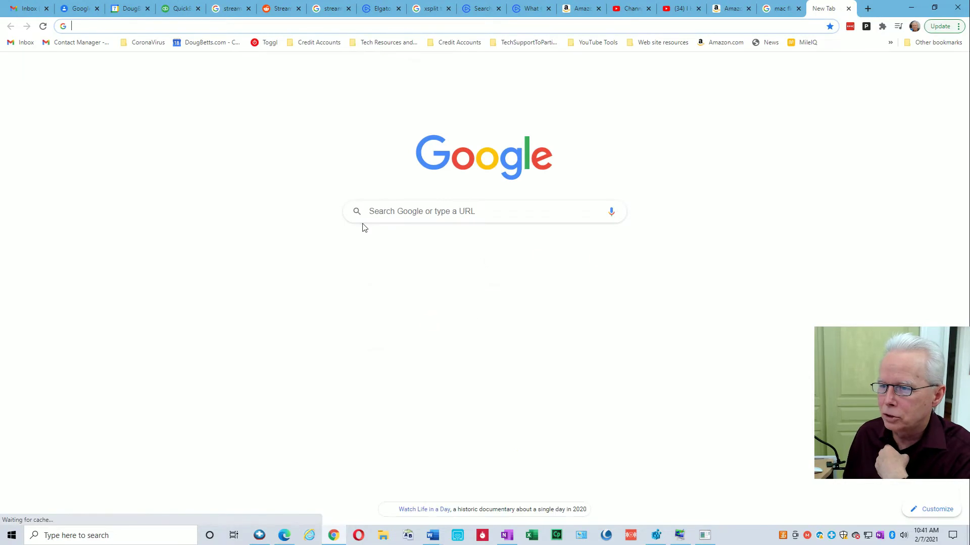
left_click(362, 212)
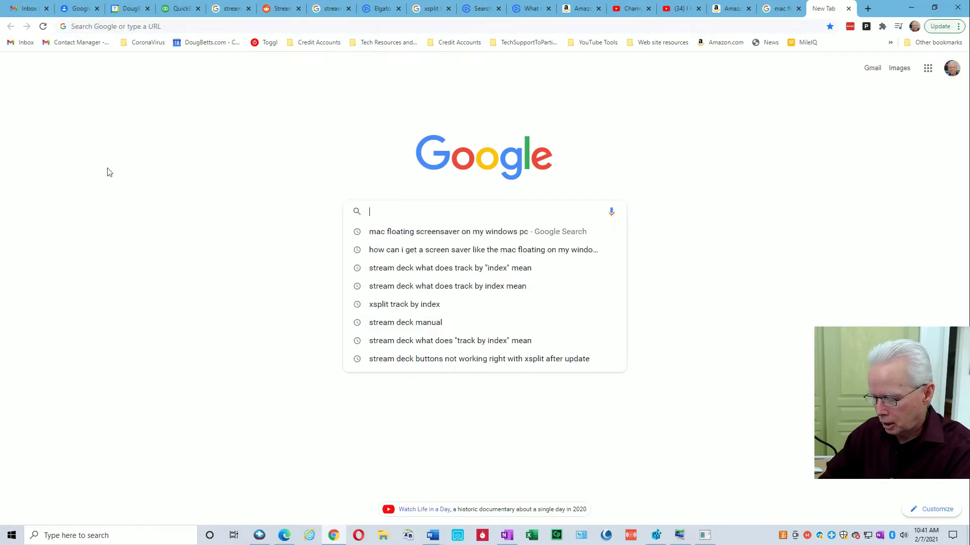
type("third par")
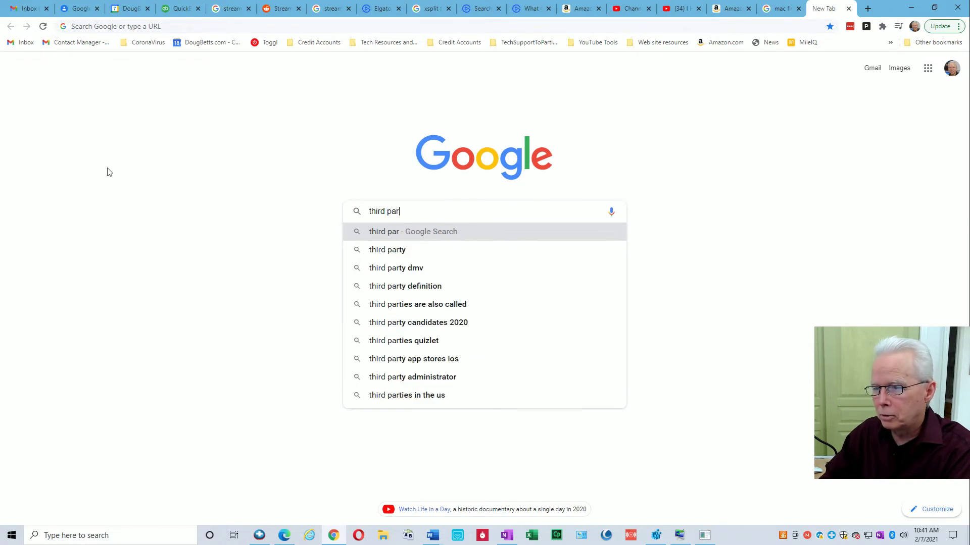
type("ty scre")
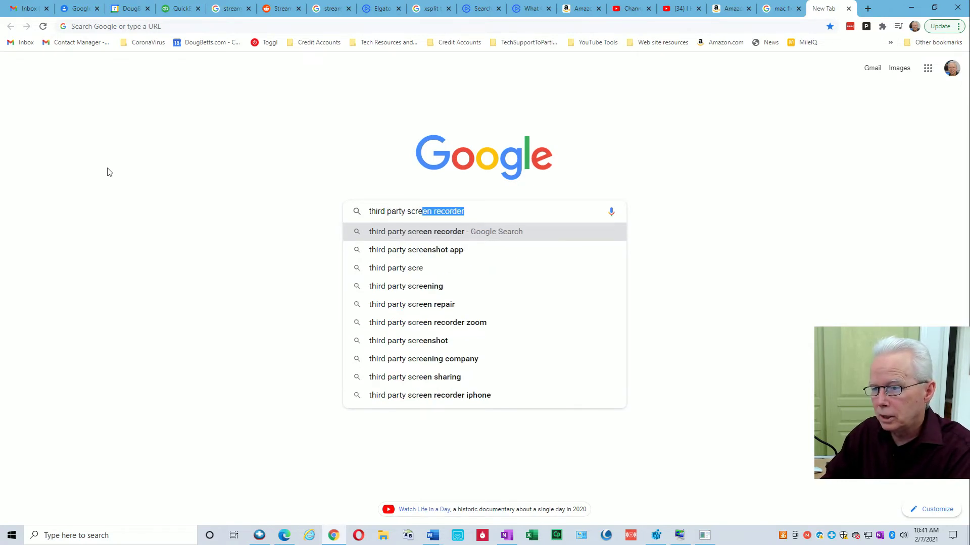
type("en sav")
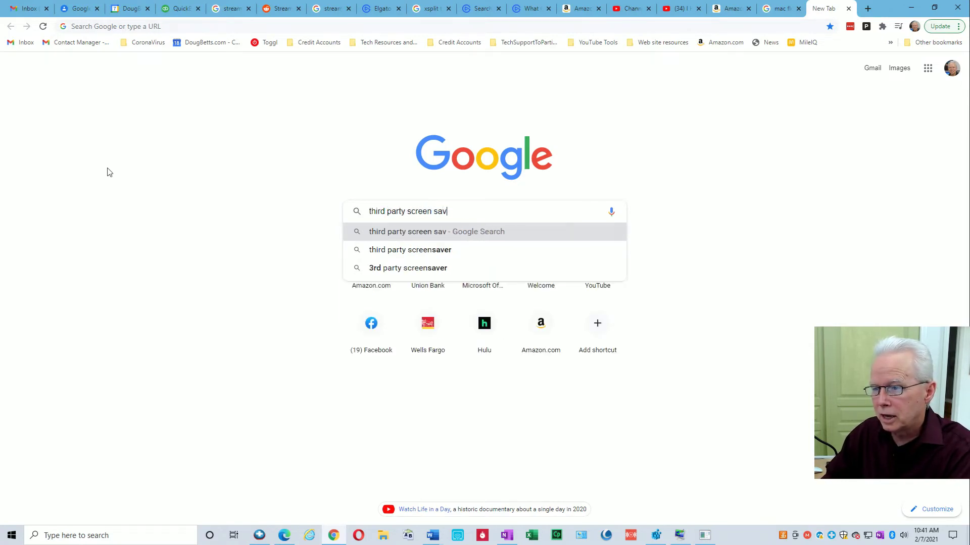
type("ers for")
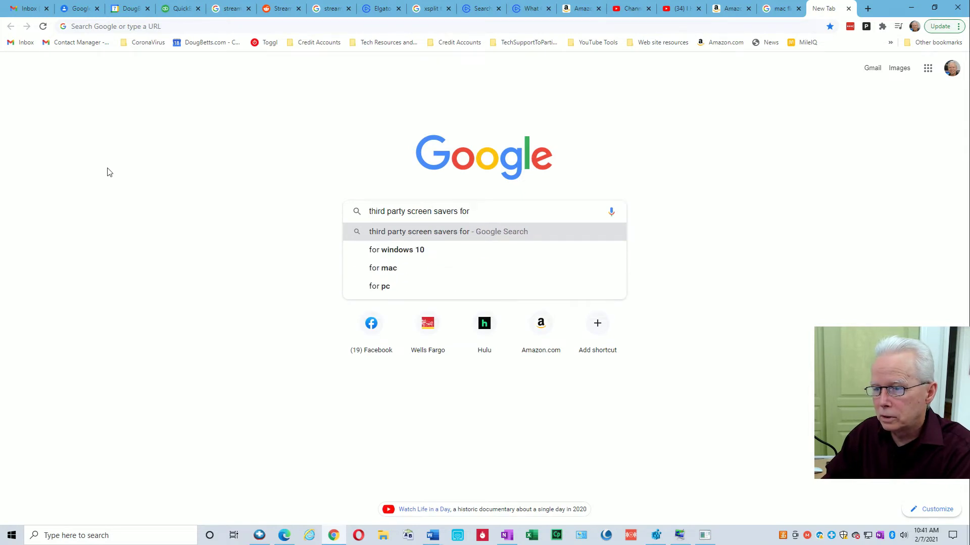
key("Down")
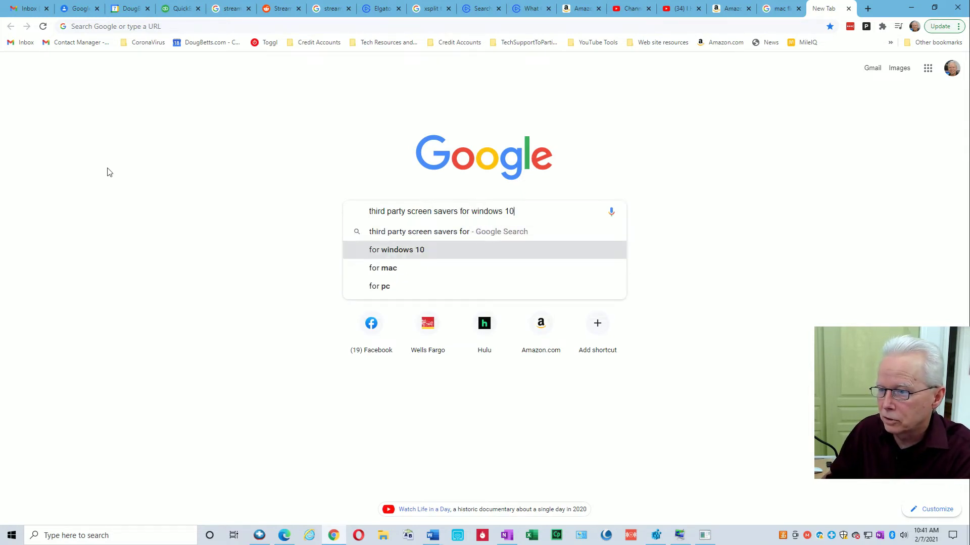
key("Return")
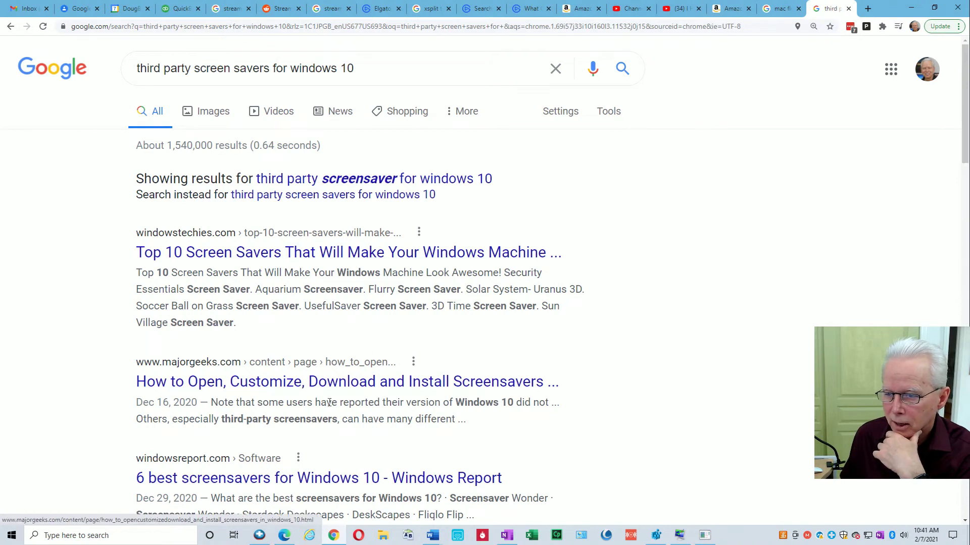
Look through the Google results for articles about third-party screen savers for Windows 10
scroll(283, 420, "down", 1)
scroll(303, 440, "down", 2)
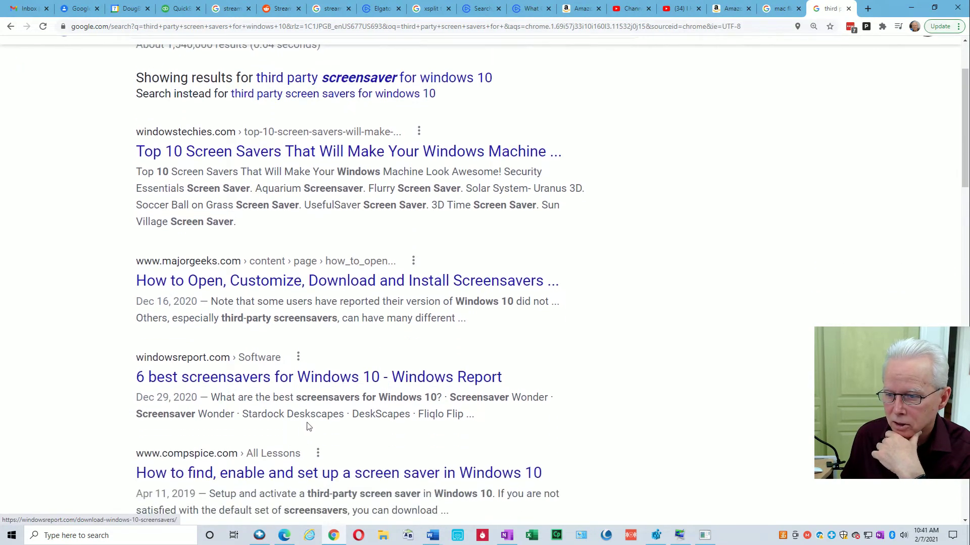
scroll(323, 442, "down", 2)
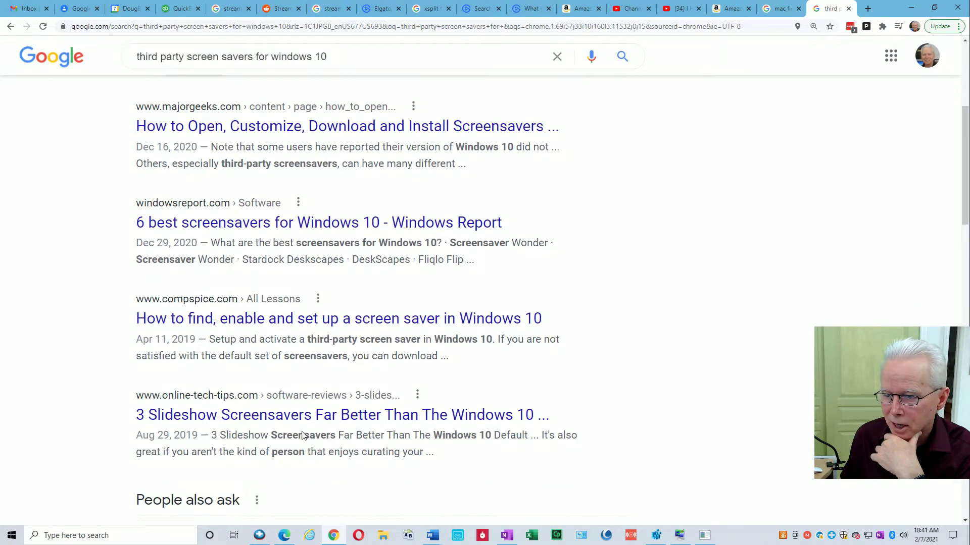
scroll(305, 434, "down", 1)
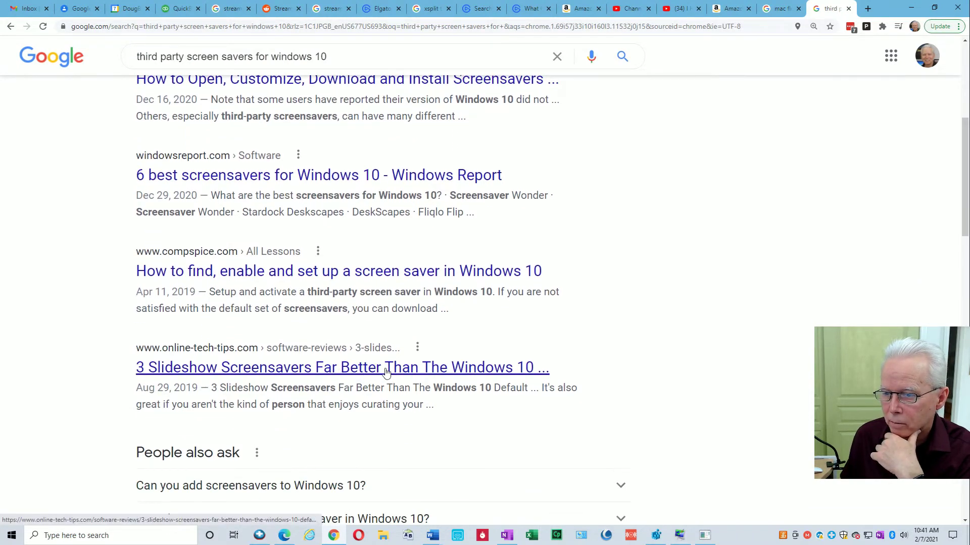
scroll(212, 379, "up", 3)
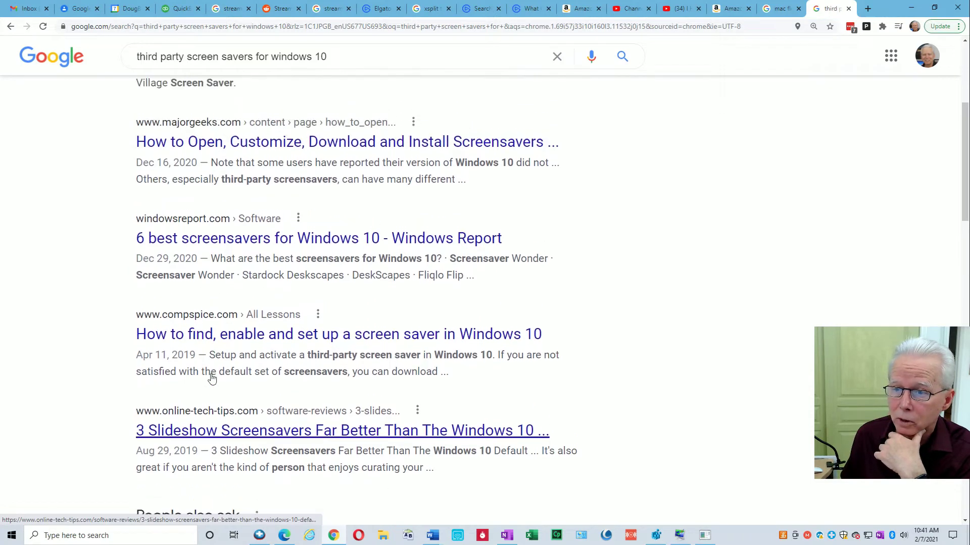
scroll(212, 384, "down", 2)
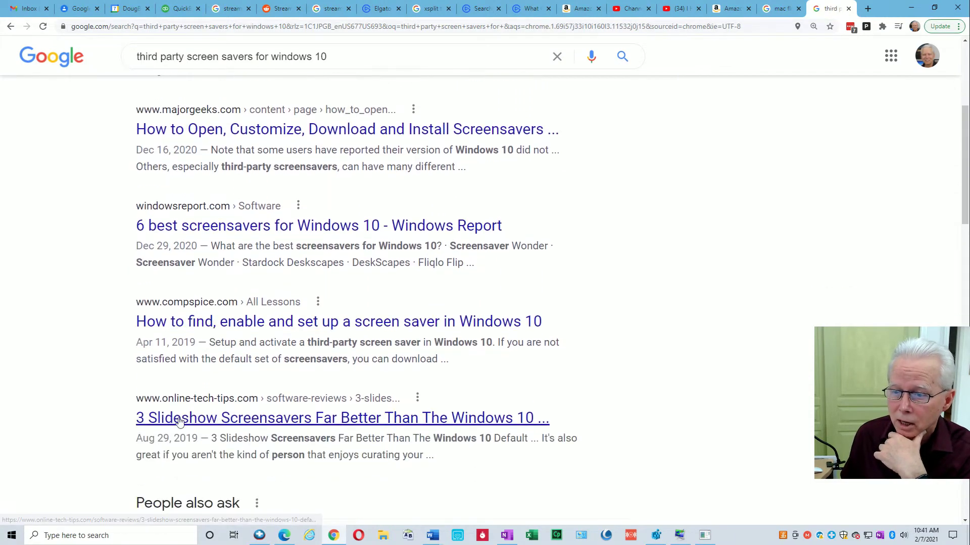
scroll(188, 423, "up", 3)
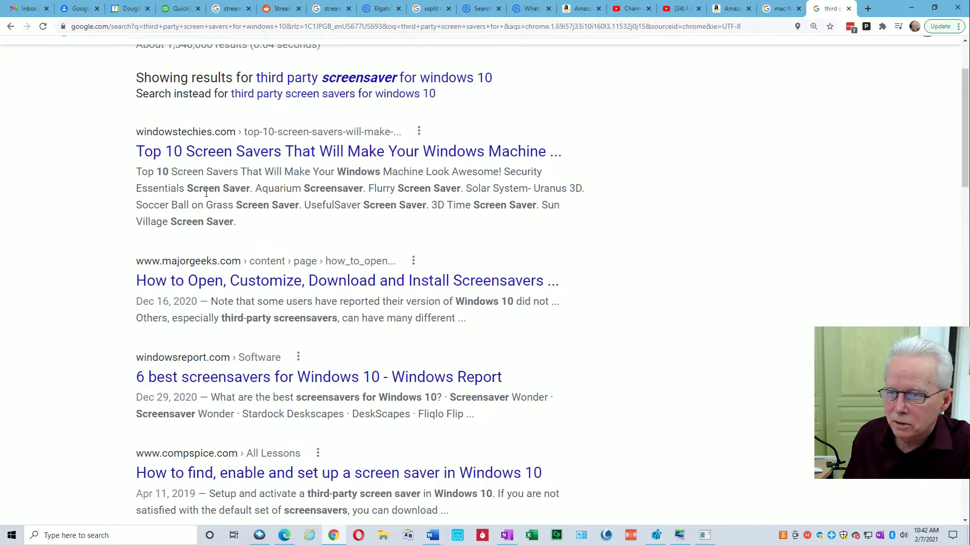
scroll(270, 218, "down", 1)
scroll(128, 192, "down", 4)
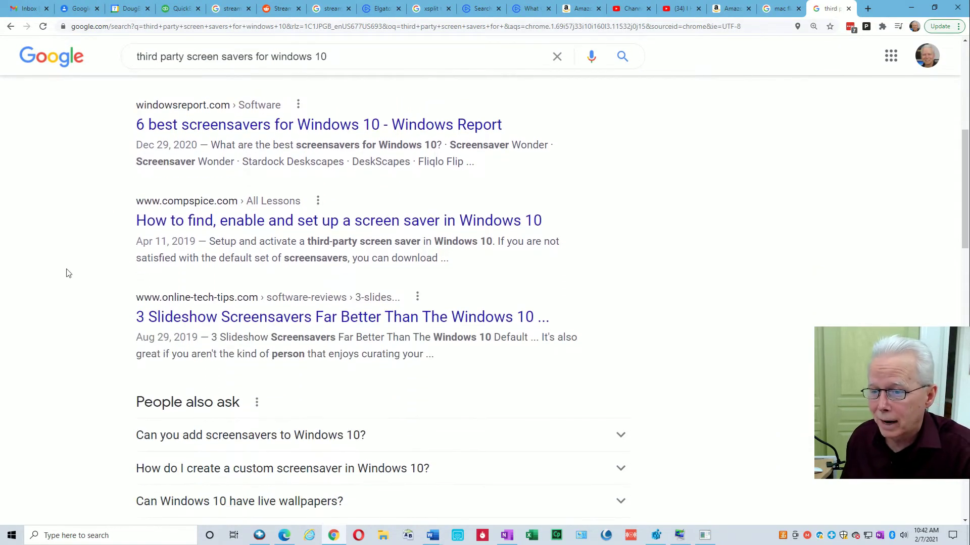
Try the "3 Slideshow Screensavers Far Better Than The Windows 10" result in a new tab and in the same tab, returning to the results each time
right_click(208, 323)
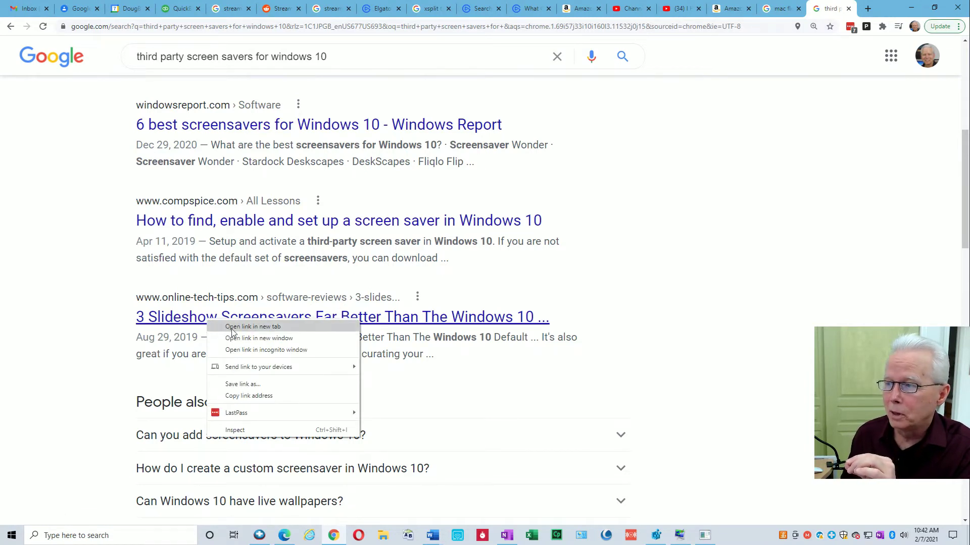
left_click(252, 327)
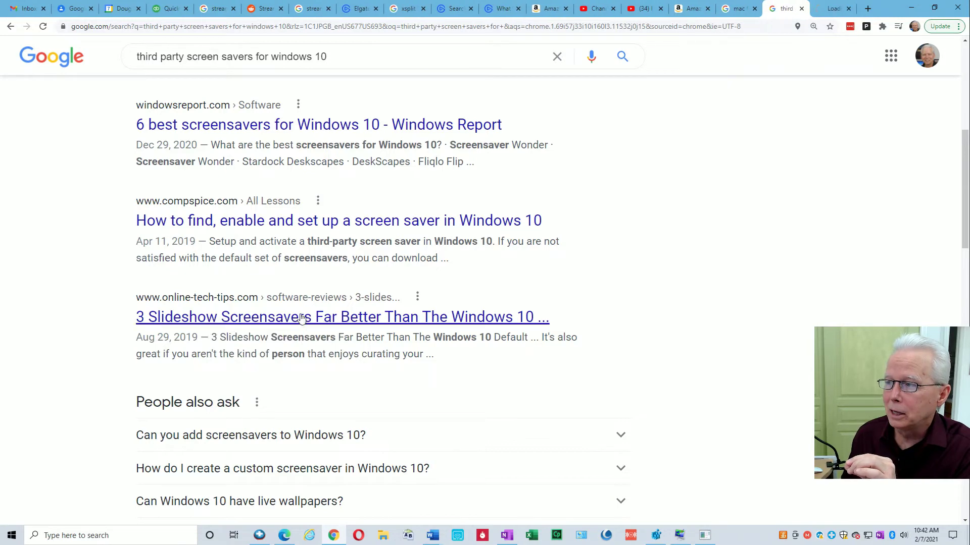
left_click(836, 11)
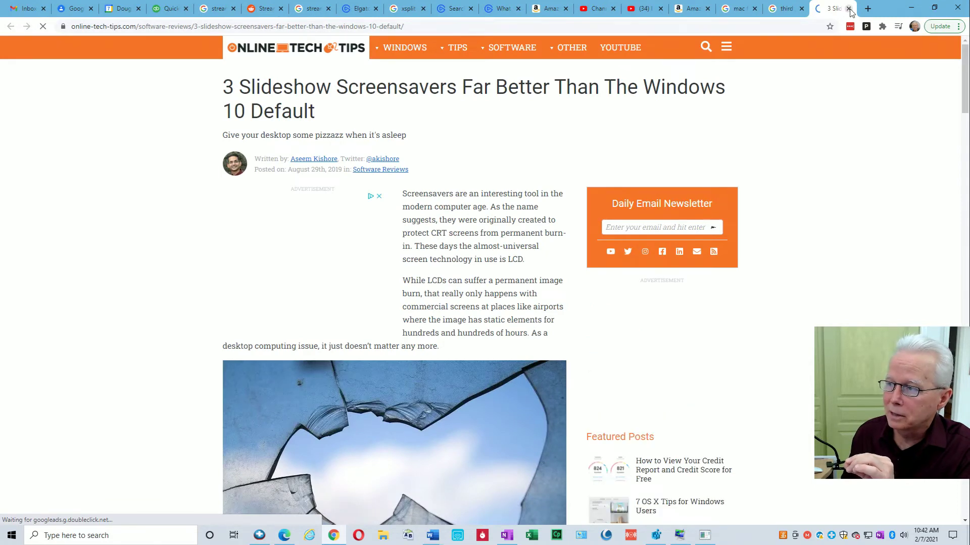
left_click(849, 9)
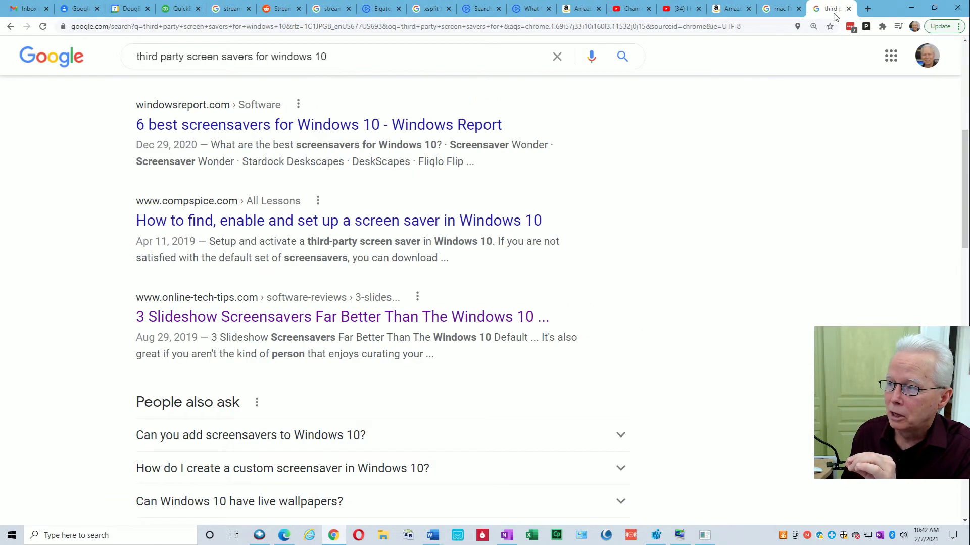
left_click(259, 322)
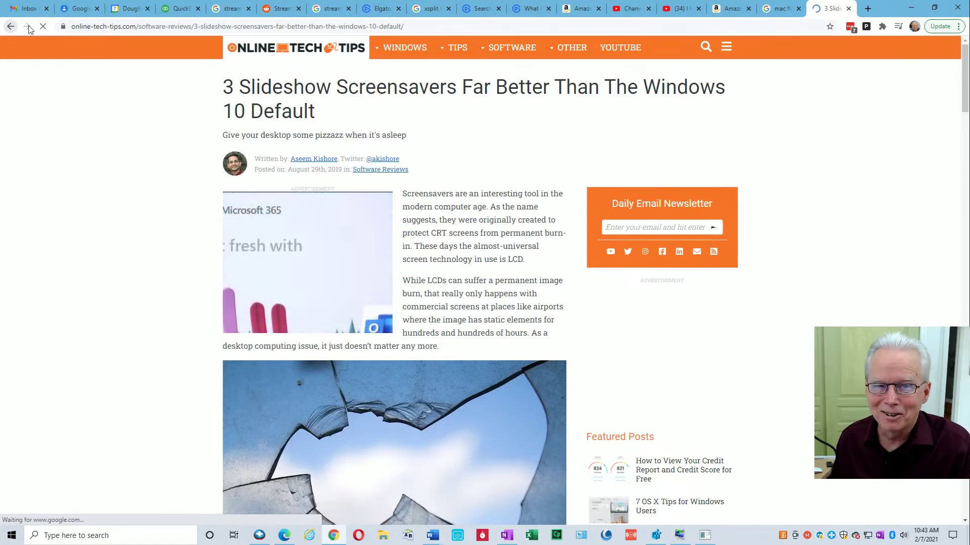
left_click(10, 26)
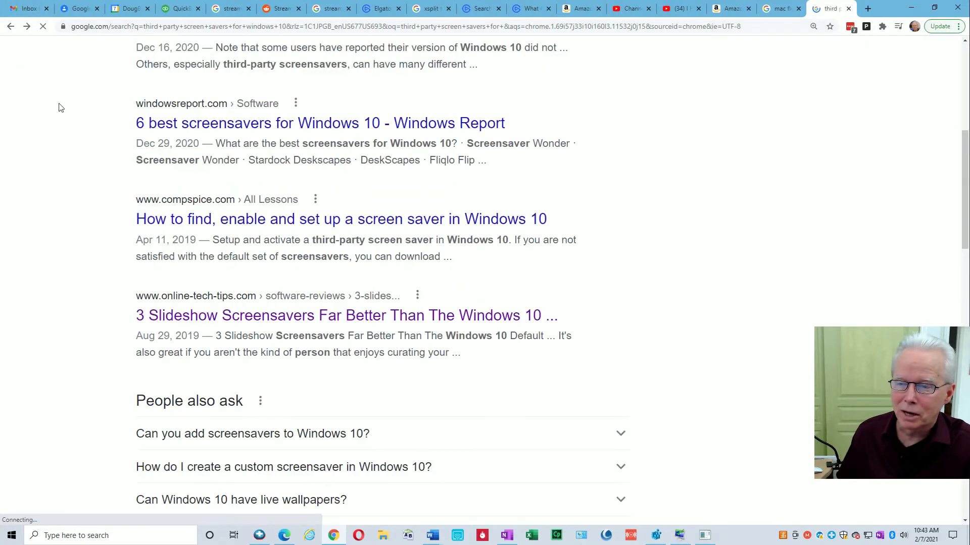
Open the online-tech-tips.com slideshow screensavers article in a new tab, view it briefly and return to the still-open search results
right_click(281, 322)
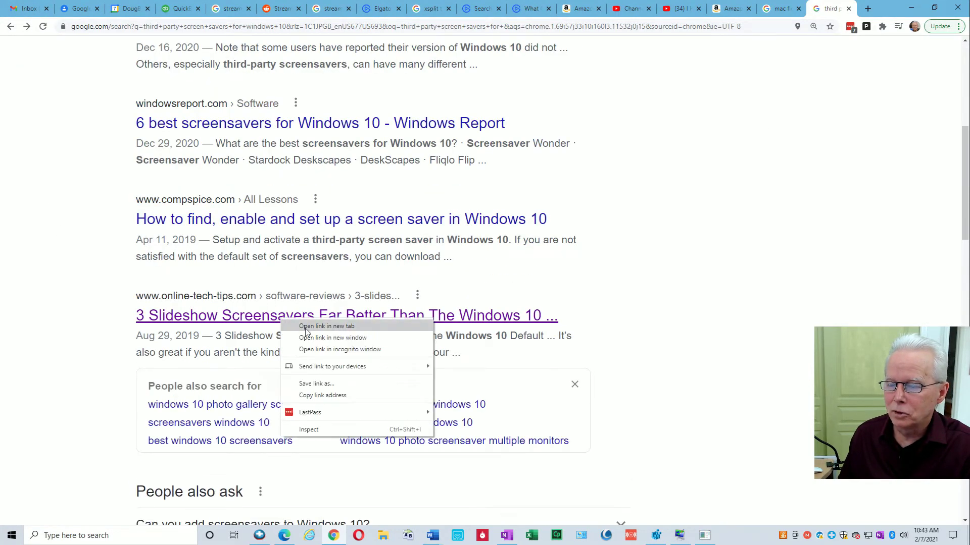
left_click(306, 327)
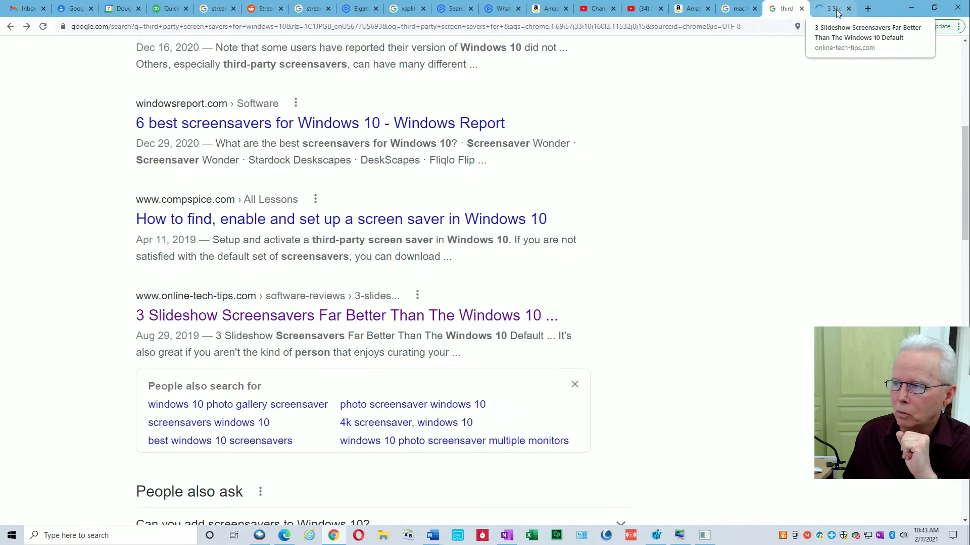
left_click(834, 9)
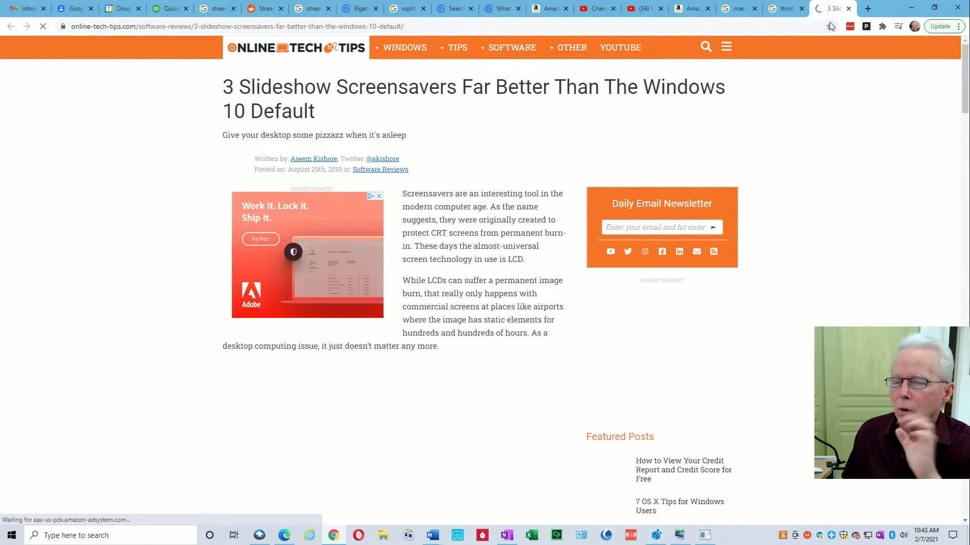
left_click(785, 10)
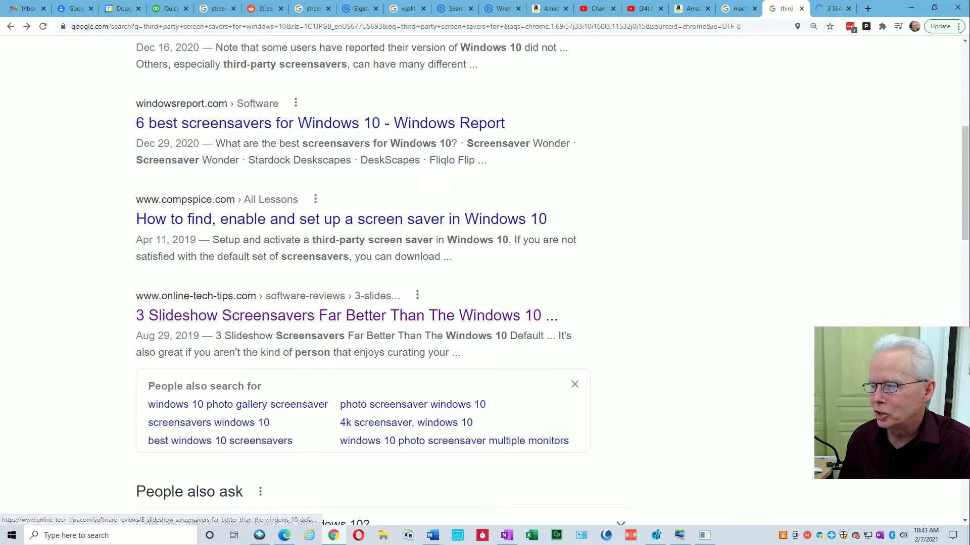
scroll(965, 222, "up", 2)
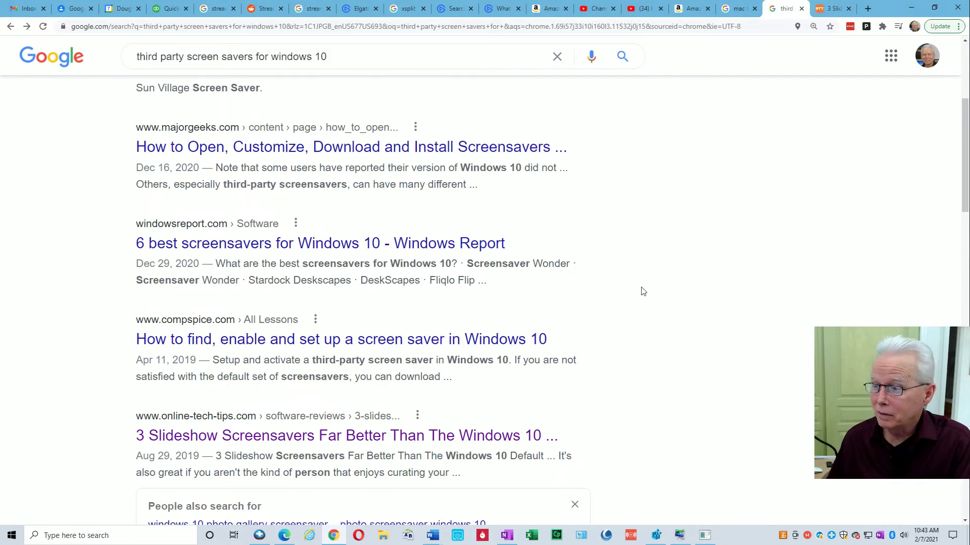
scroll(636, 288, "down", 2)
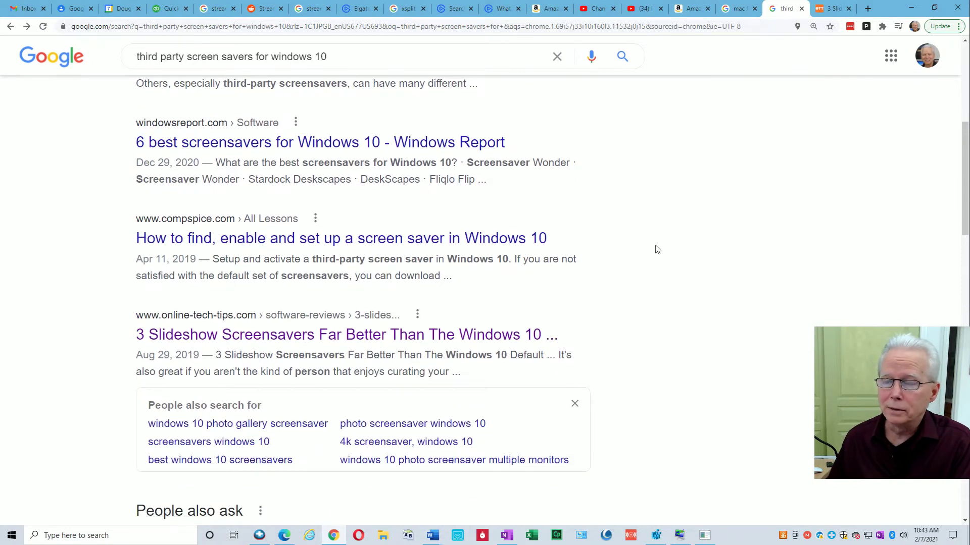
Read the Online Tech Tips article down to its gPhotoShow section, dismissing the newsletter subscription pop-up
left_click(840, 12)
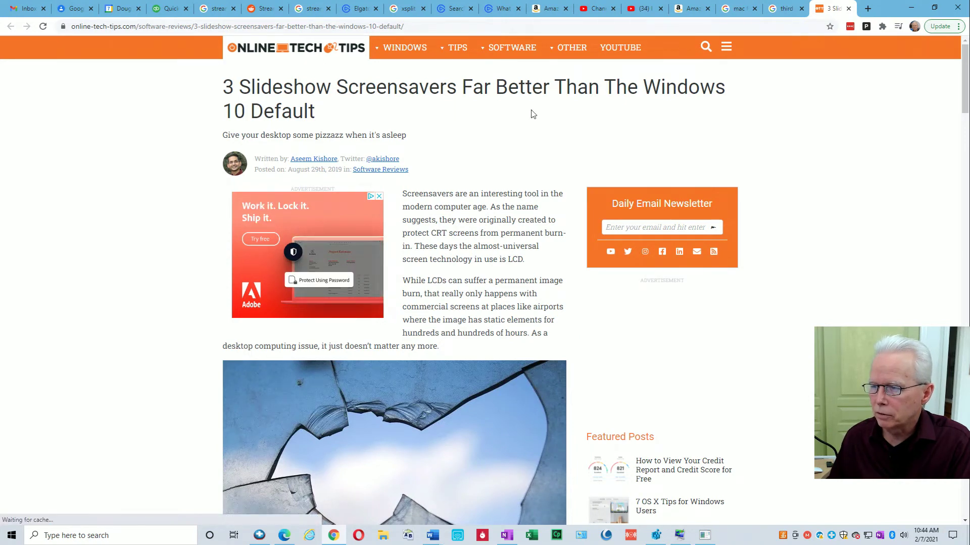
scroll(660, 170, "down", 3)
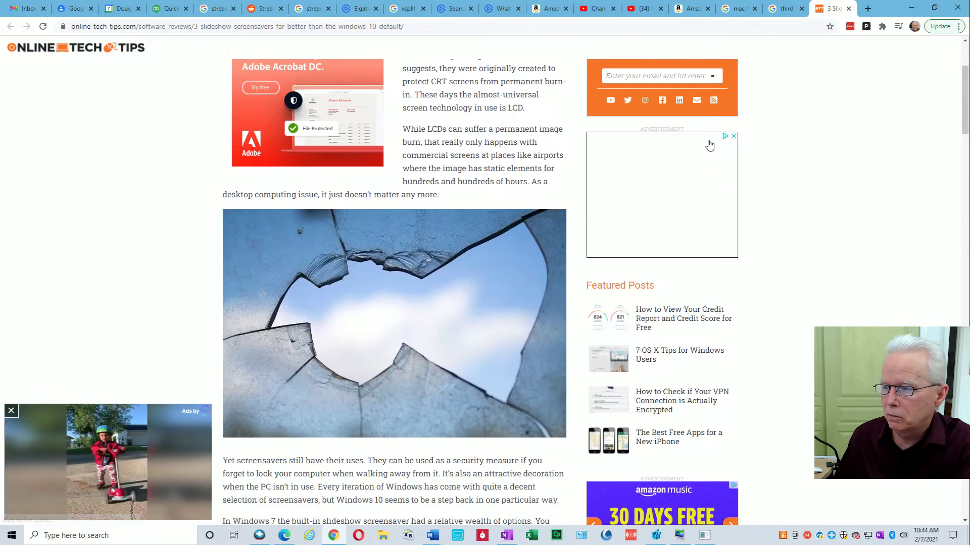
scroll(768, 146, "down", 1)
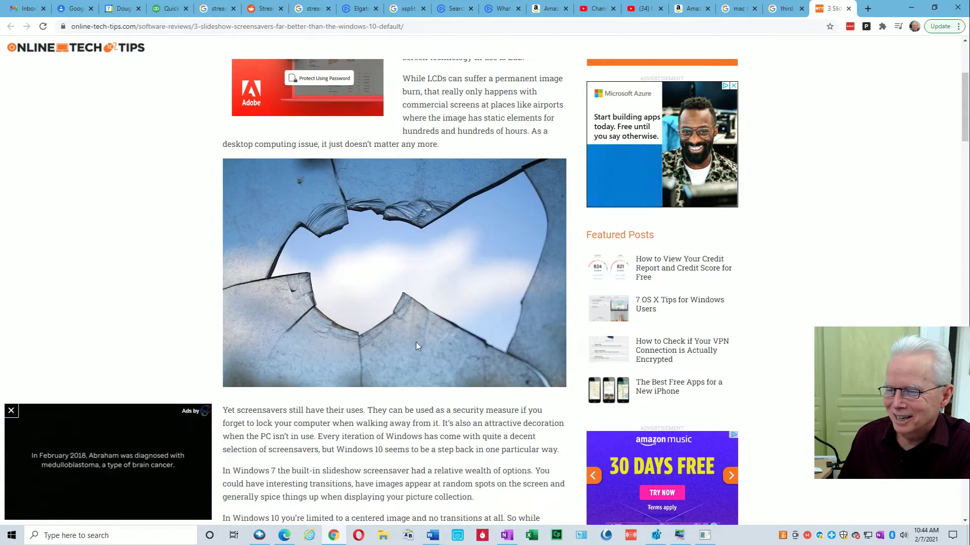
scroll(537, 336, "down", 5)
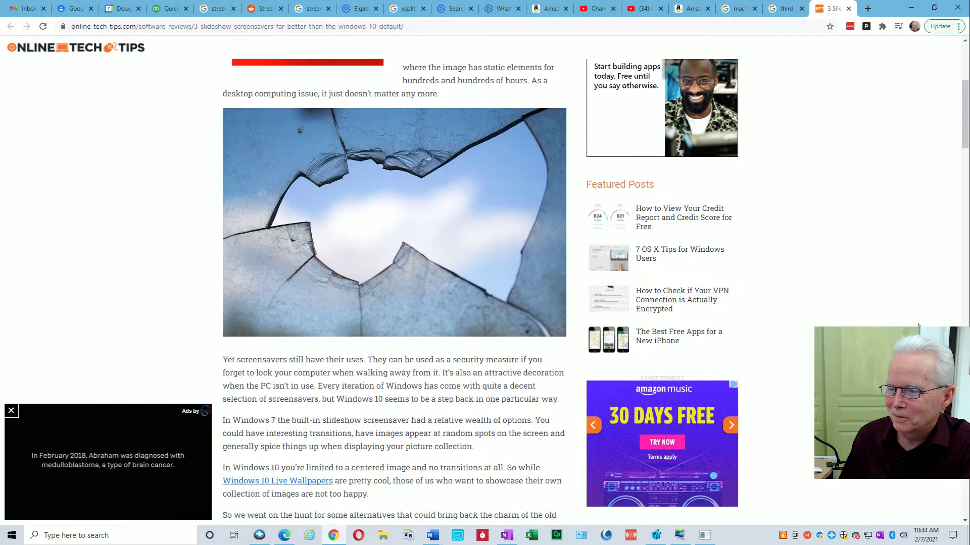
scroll(919, 325, "down", 7)
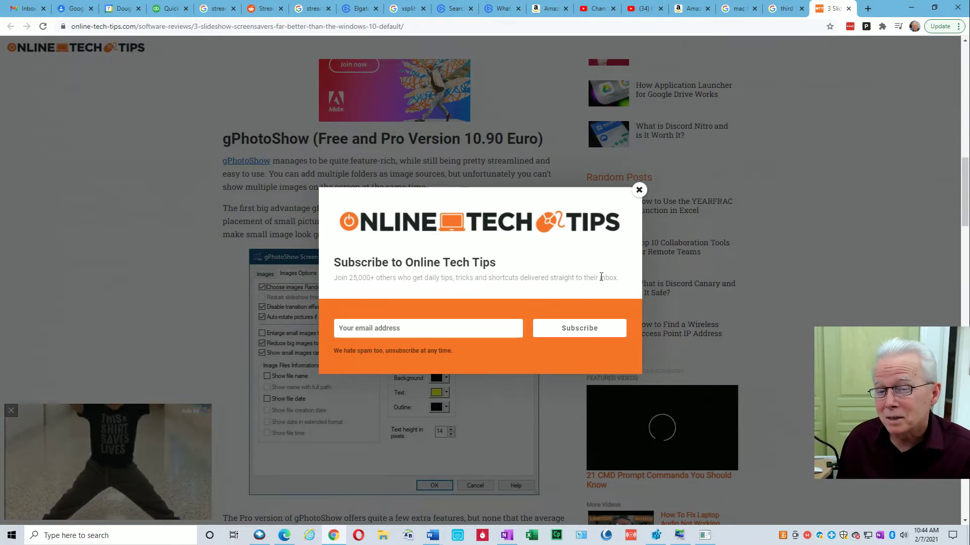
left_click(639, 192)
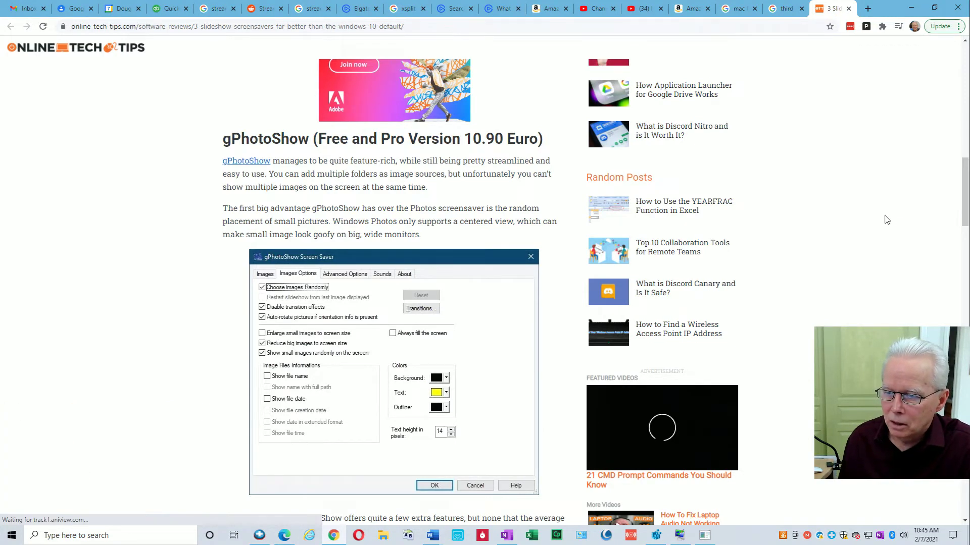
scroll(886, 218, "down", 1)
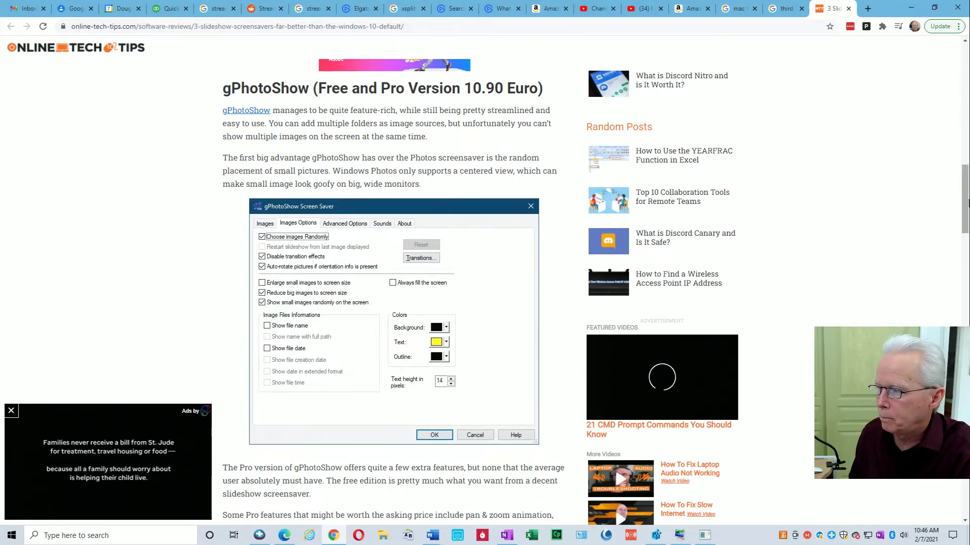
Read the article's introduction comparing the built-in slideshow screensavers of Windows 7 and Windows 10
left_click_drag(964, 207, 958, 87)
scroll(708, 162, "down", 2)
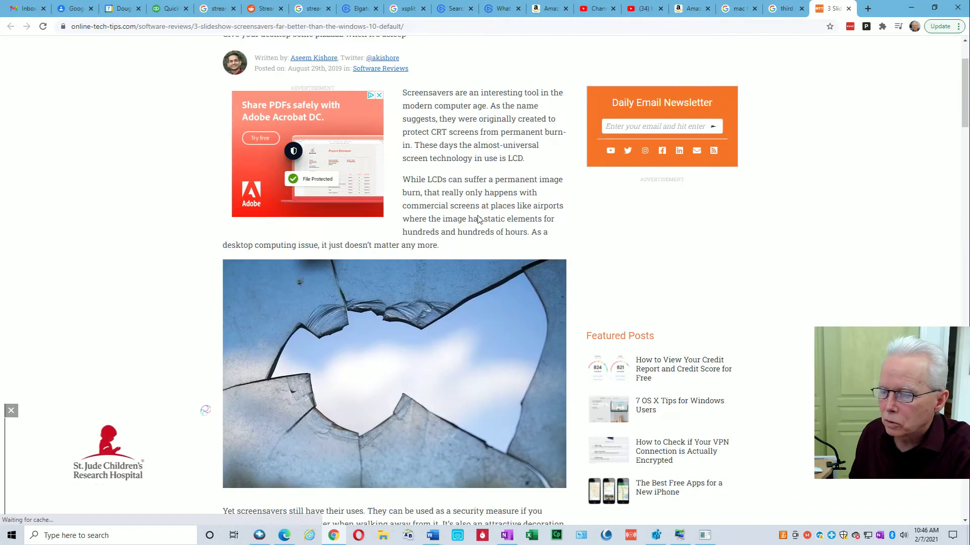
scroll(459, 227, "down", 1)
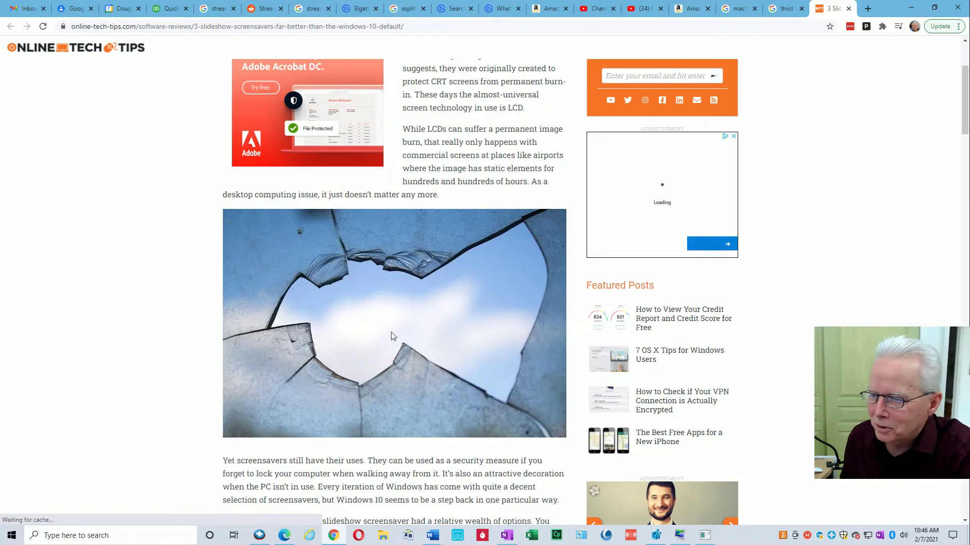
scroll(384, 253, "down", 1)
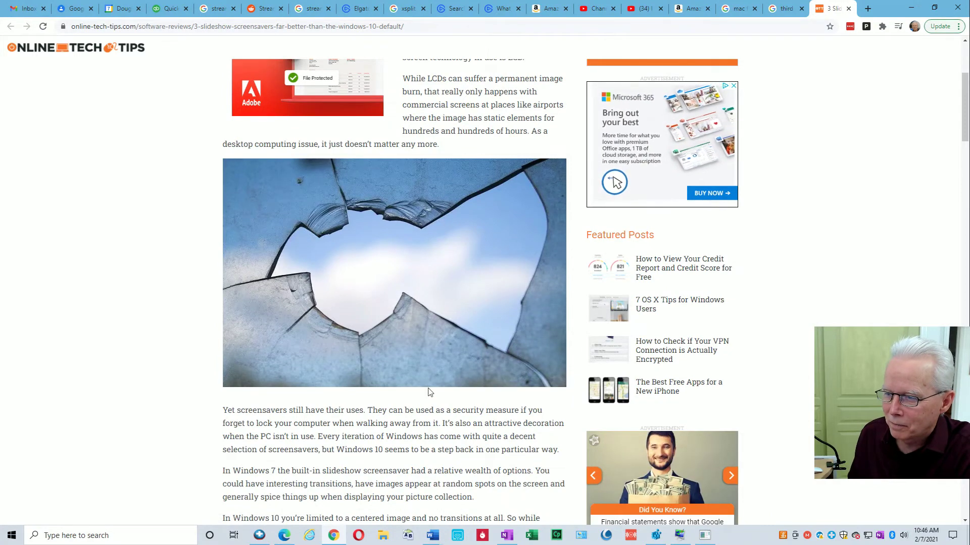
scroll(426, 389, "down", 1)
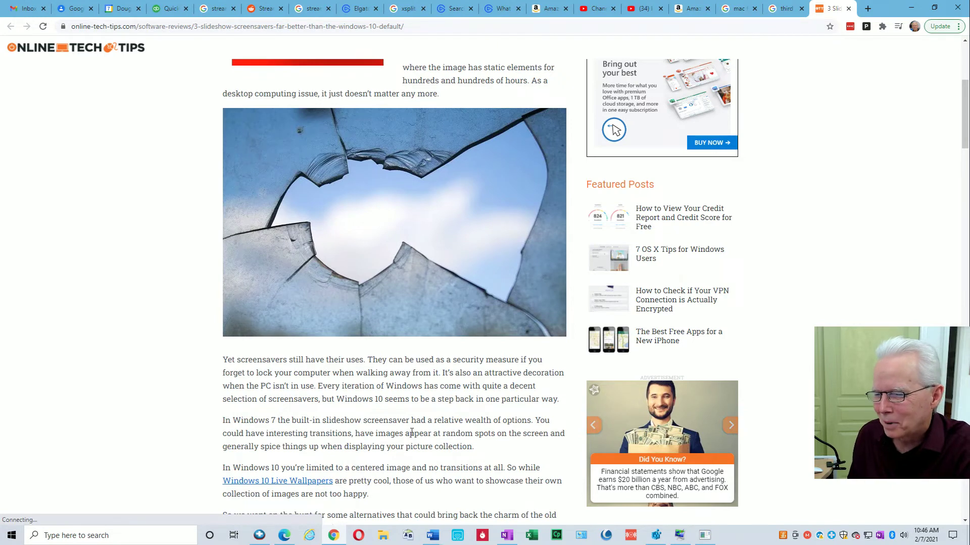
scroll(410, 461, "down", 1)
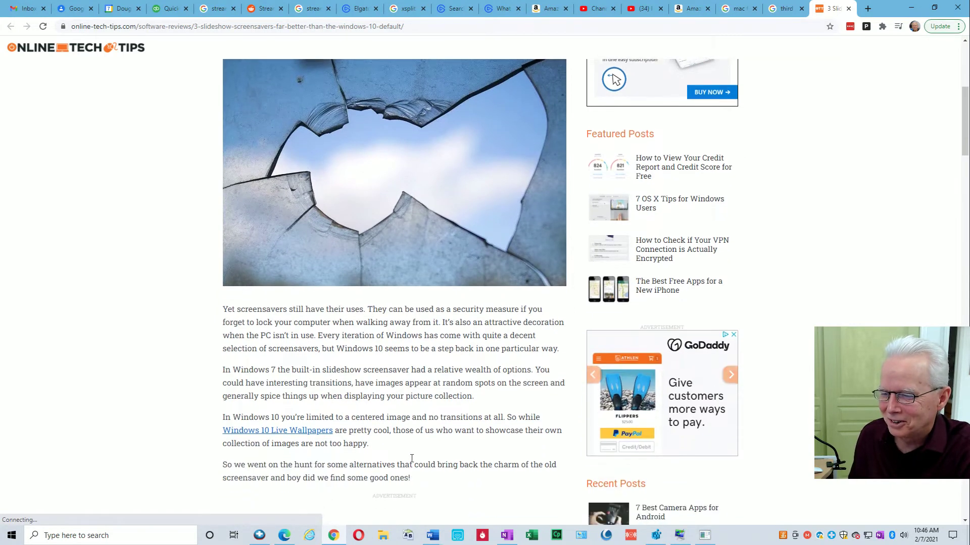
scroll(410, 460, "down", 1)
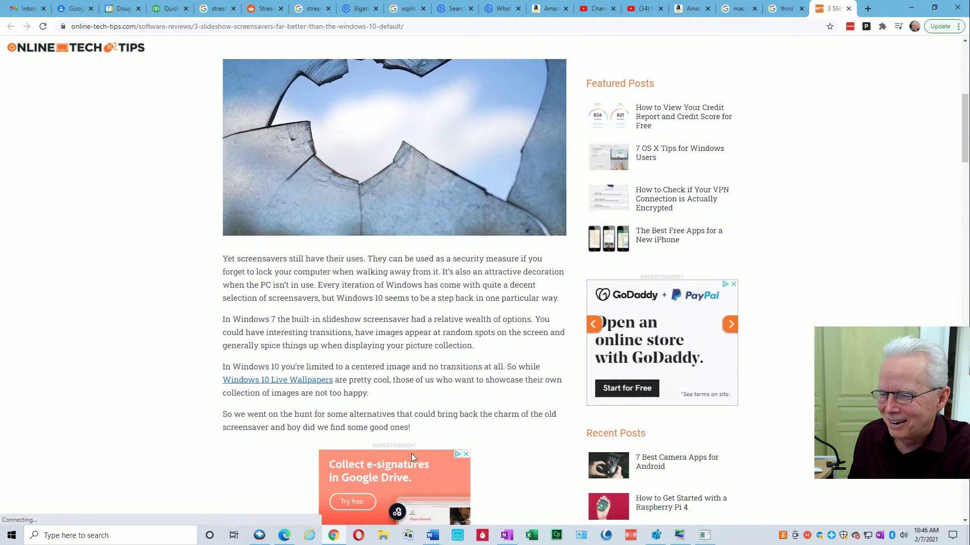
scroll(414, 449, "down", 1)
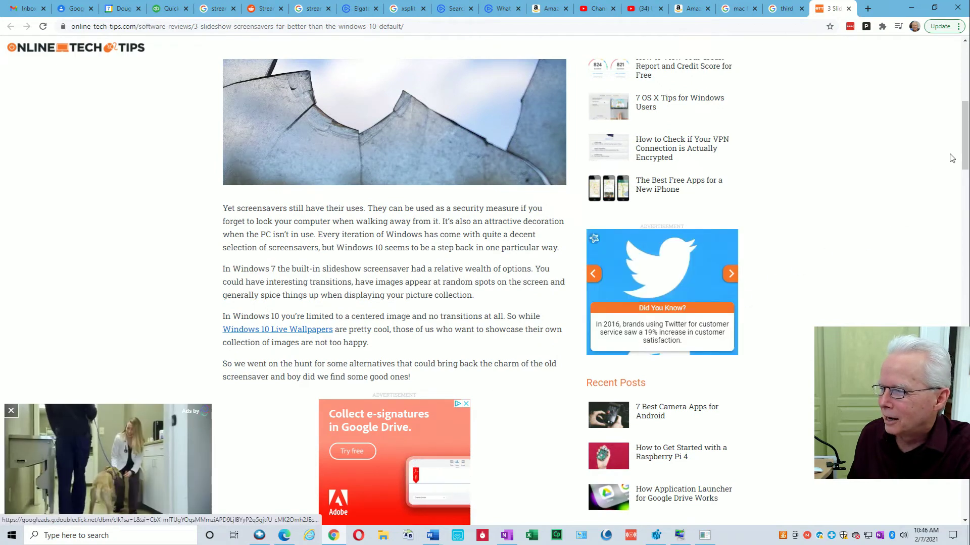
Read the article's Endless Slideshow section, covering its picture settings and the differences between the free and Pro versions
left_click_drag(964, 162, 965, 298)
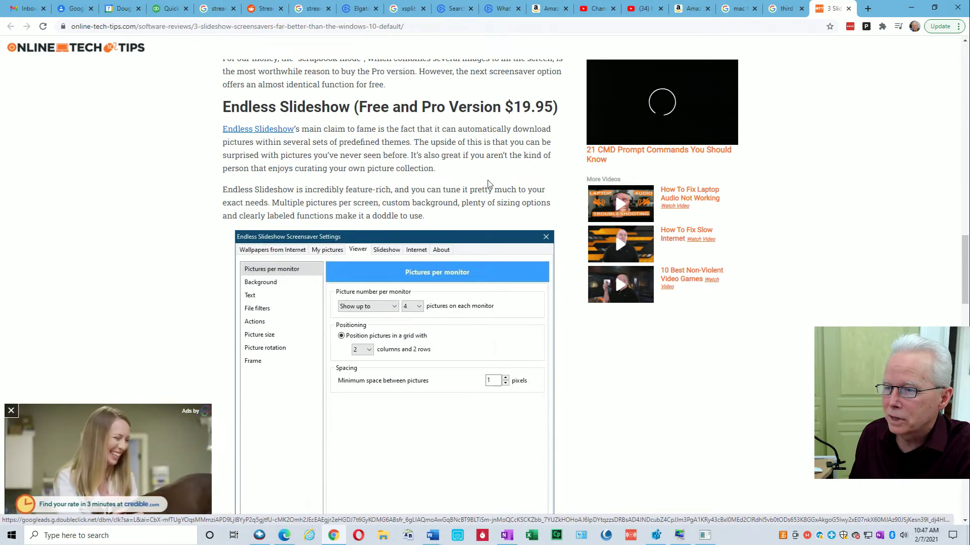
scroll(424, 208, "down", 1)
scroll(427, 210, "down", 5)
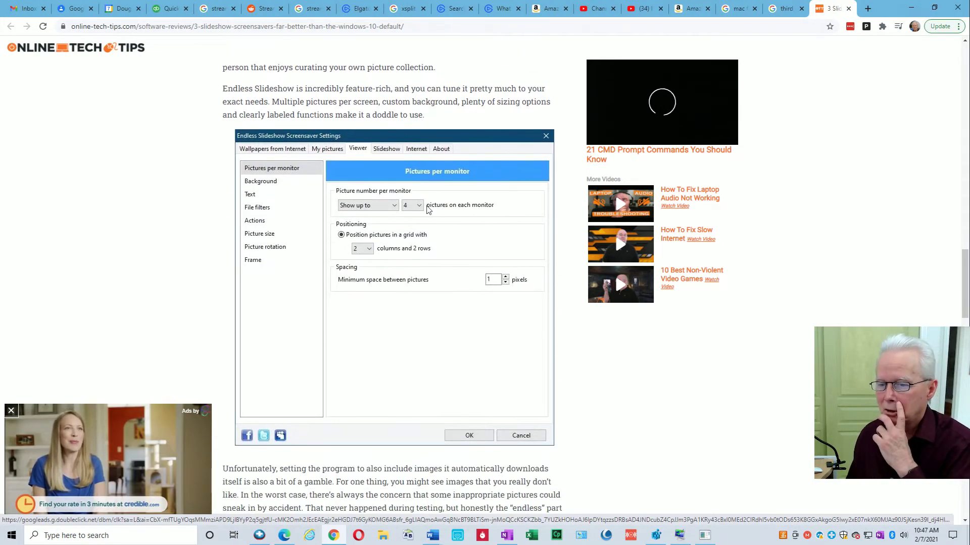
scroll(437, 209, "down", 3)
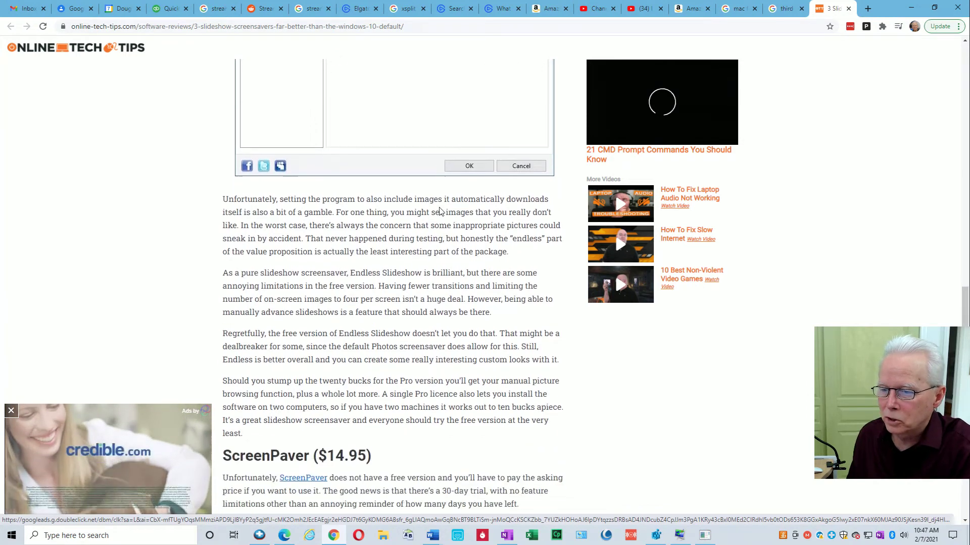
scroll(345, 220, "down", 1)
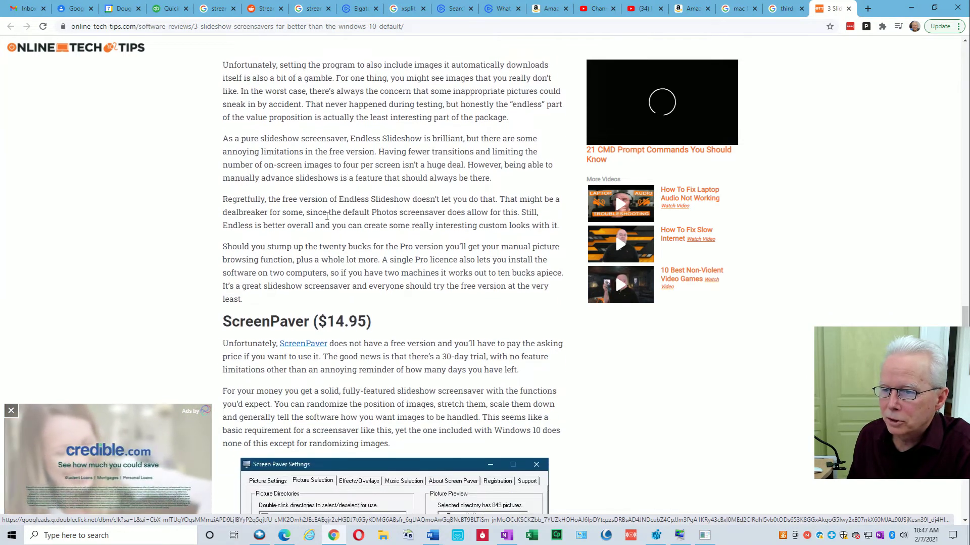
scroll(372, 214, "down", 1)
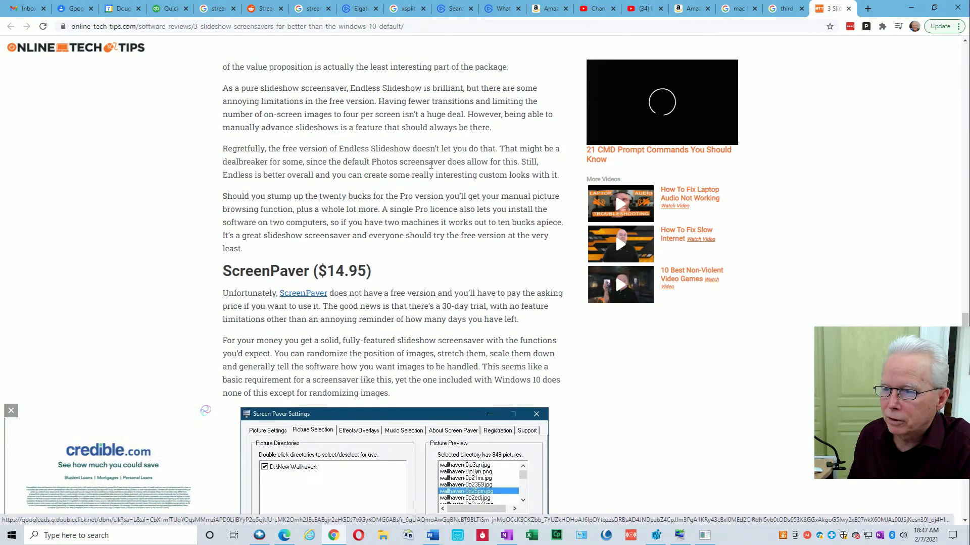
scroll(354, 231, "down", 1)
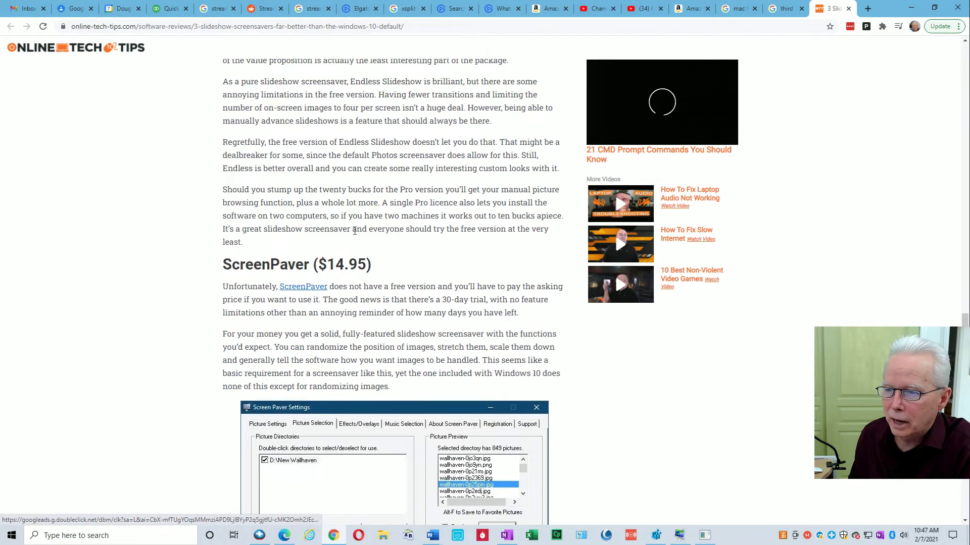
Read the article's ScreenPaver section, including its trial terms, settings screenshot, picture selection and closing verdict
scroll(376, 213, "down", 2)
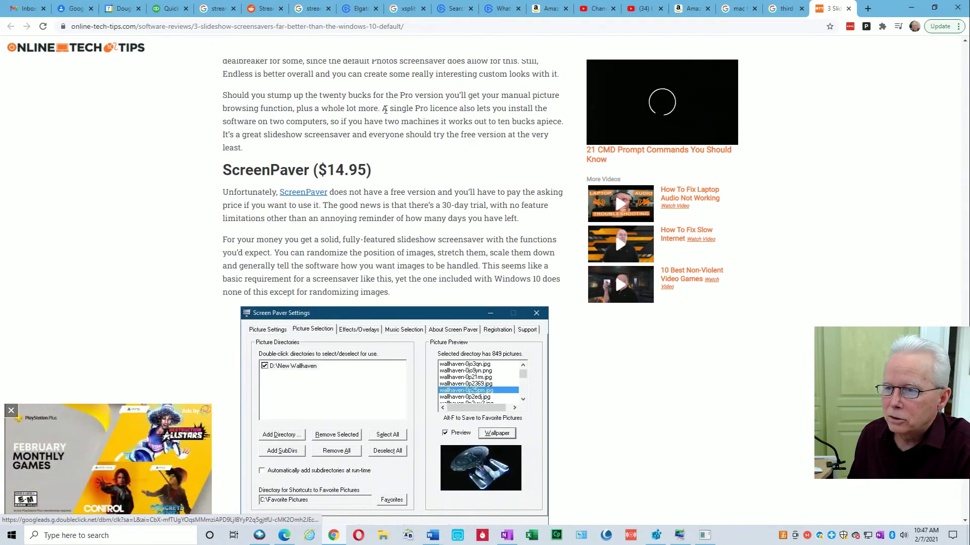
scroll(384, 155, "down", 2)
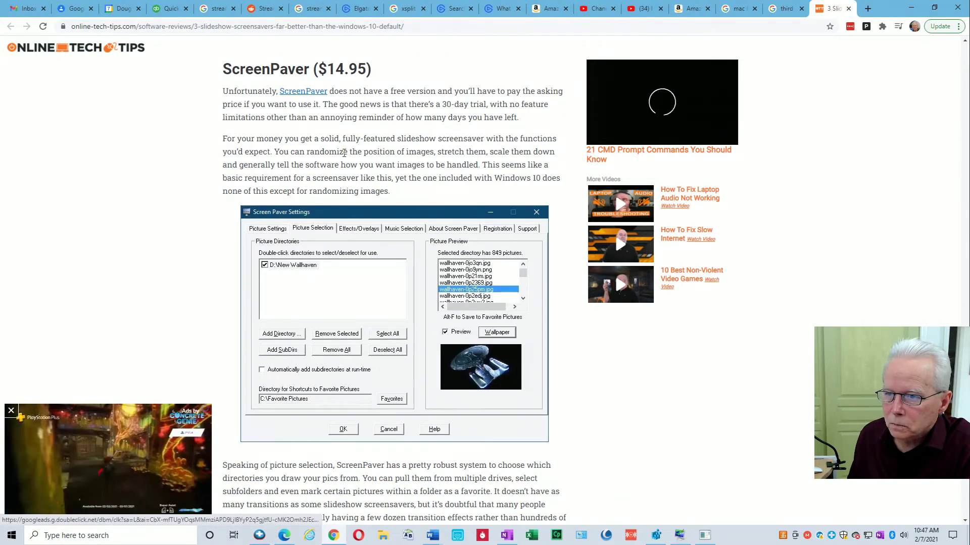
scroll(418, 241, "down", 2)
scroll(418, 240, "down", 6)
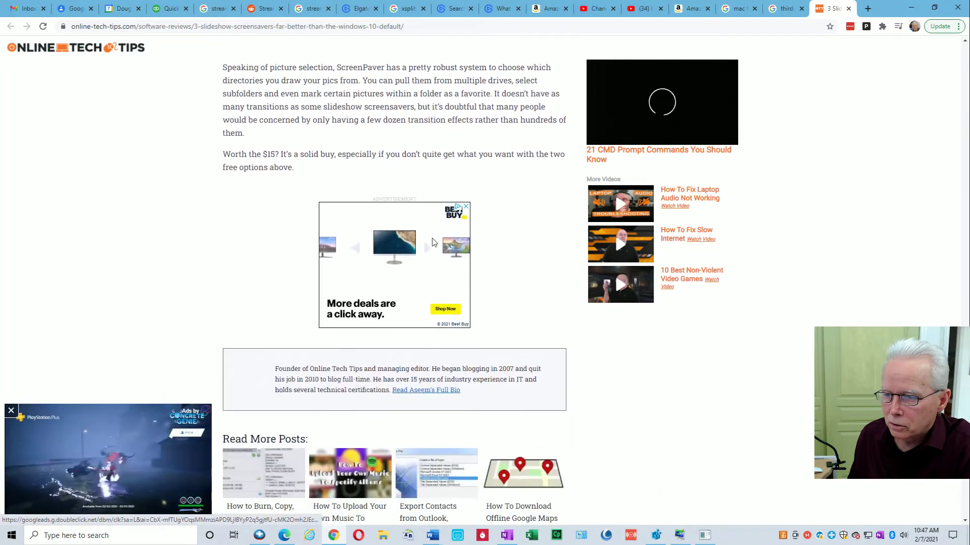
scroll(433, 250, "down", 4)
scroll(444, 245, "up", 9)
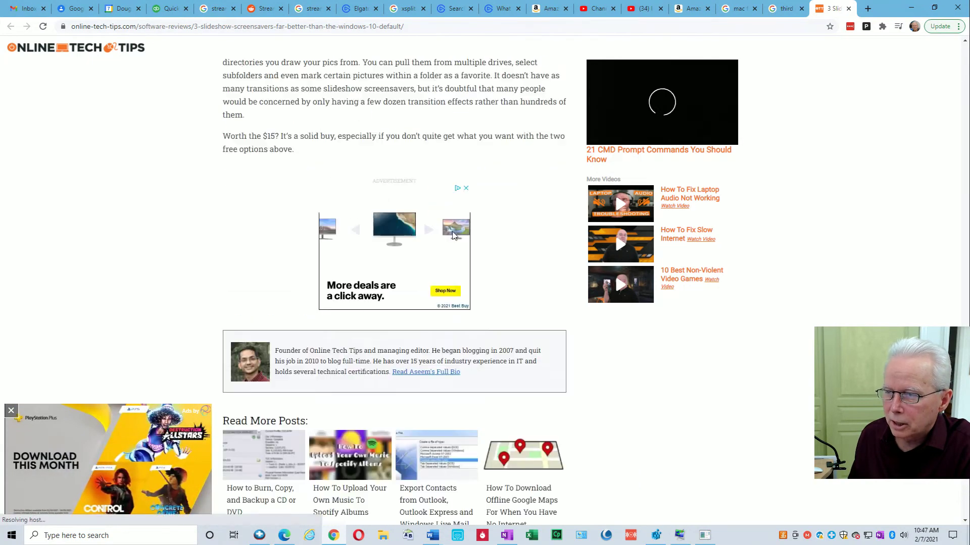
scroll(458, 241, "up", 2)
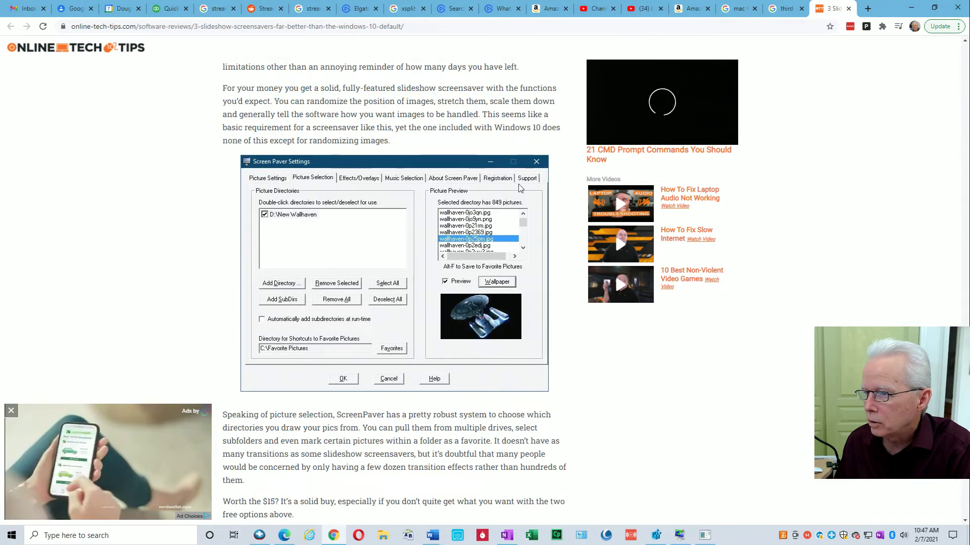
scroll(479, 274, "up", 2)
scroll(479, 274, "up", 2)
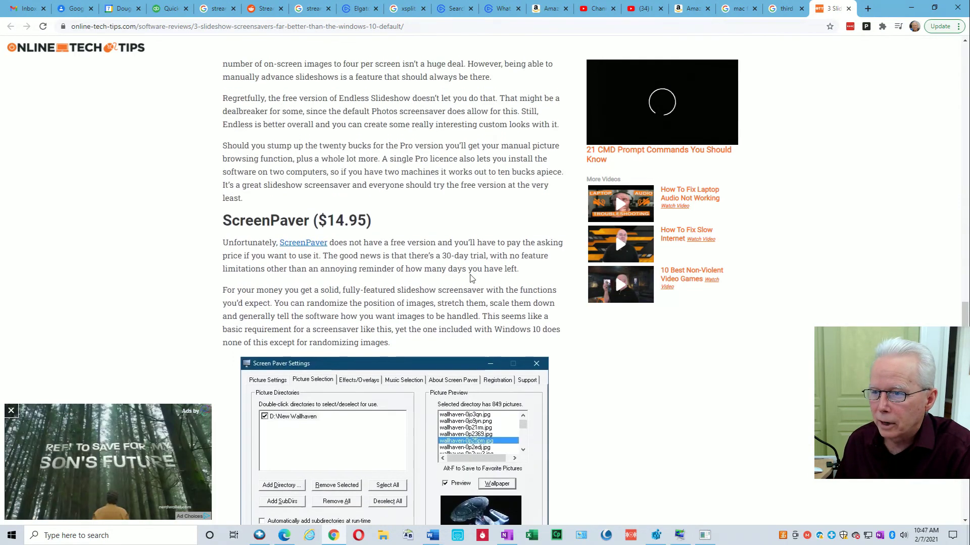
scroll(472, 277, "down", 2)
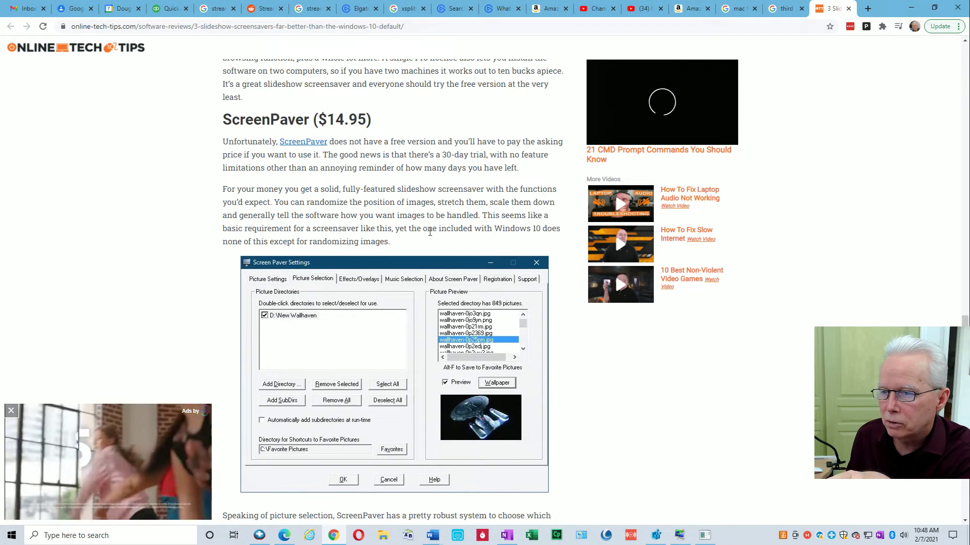
scroll(479, 238, "down", 1)
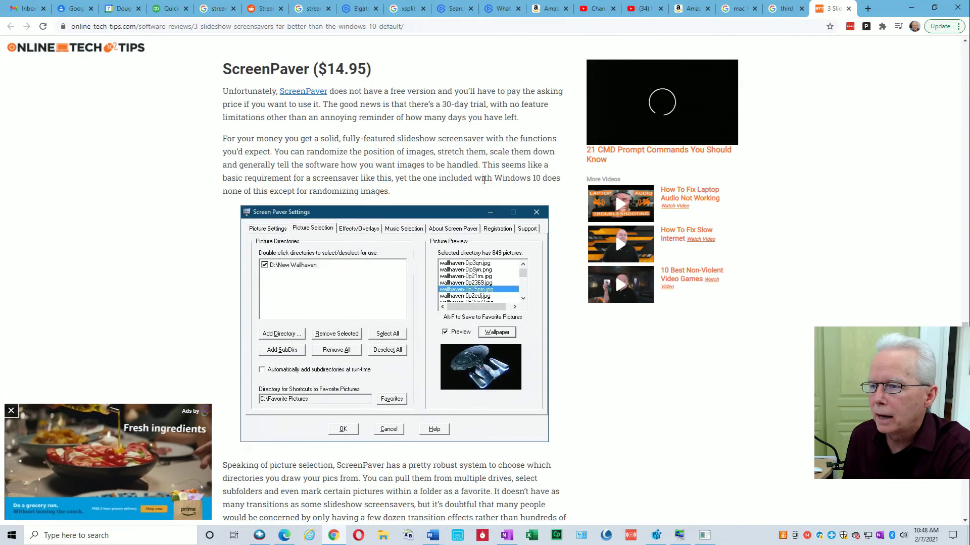
scroll(549, 265, "down", 4)
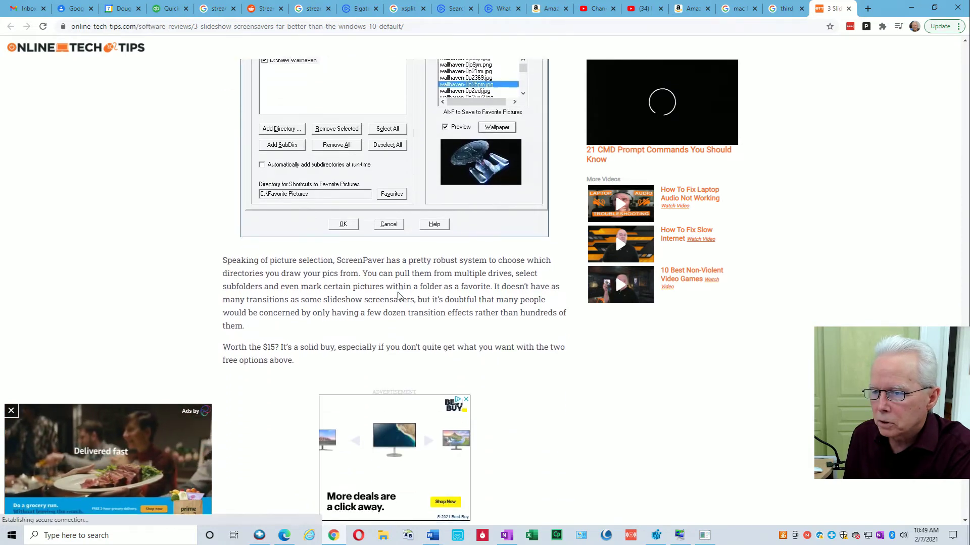
scroll(534, 235, "down", 1)
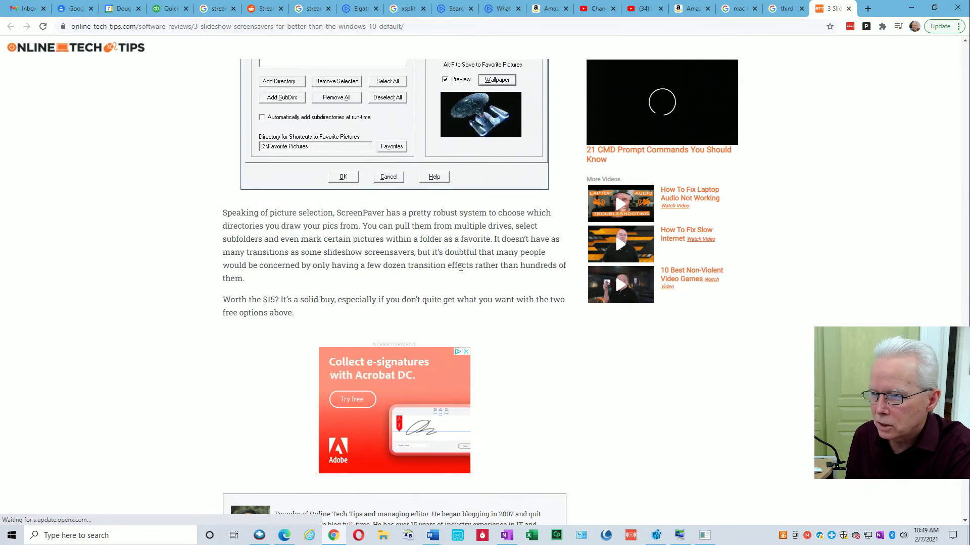
scroll(382, 278, "down", 1)
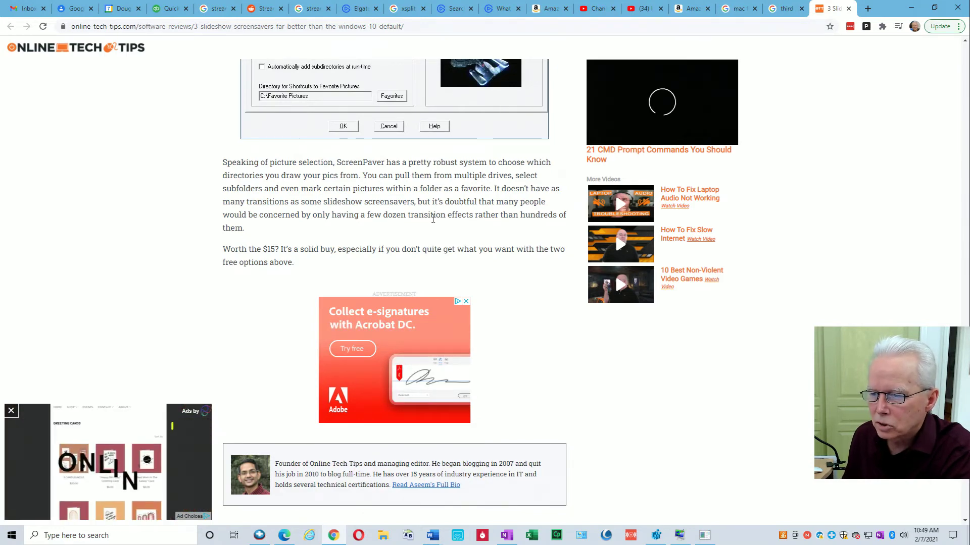
Read the reader comment below the article, highlighting most of its text along the way
scroll(433, 222, "down", 1)
scroll(433, 222, "down", 10)
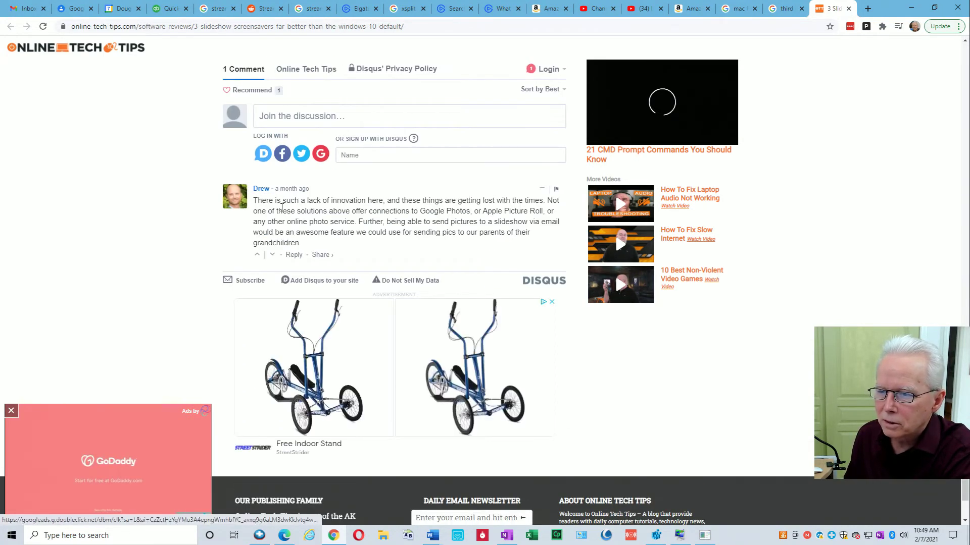
left_click_drag(276, 204, 494, 230)
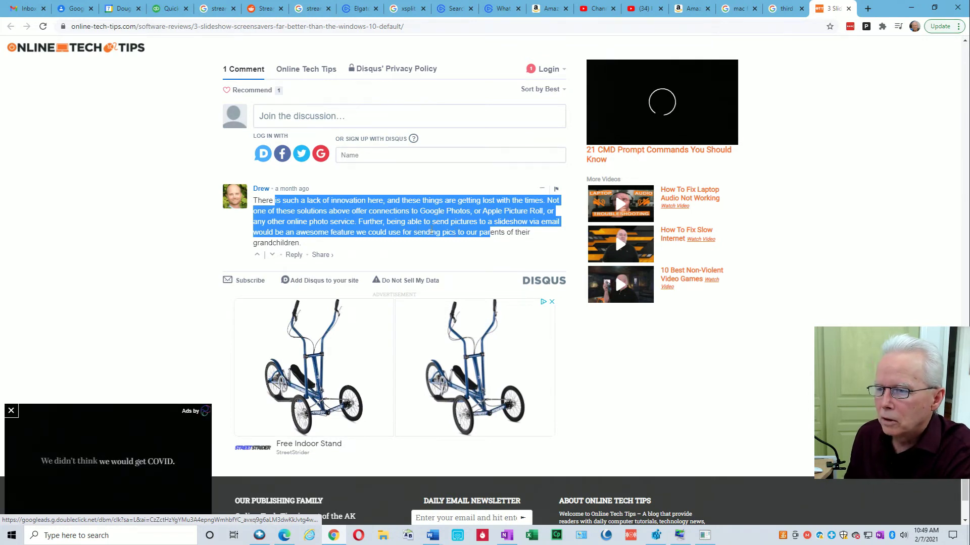
scroll(445, 232, "up", 15)
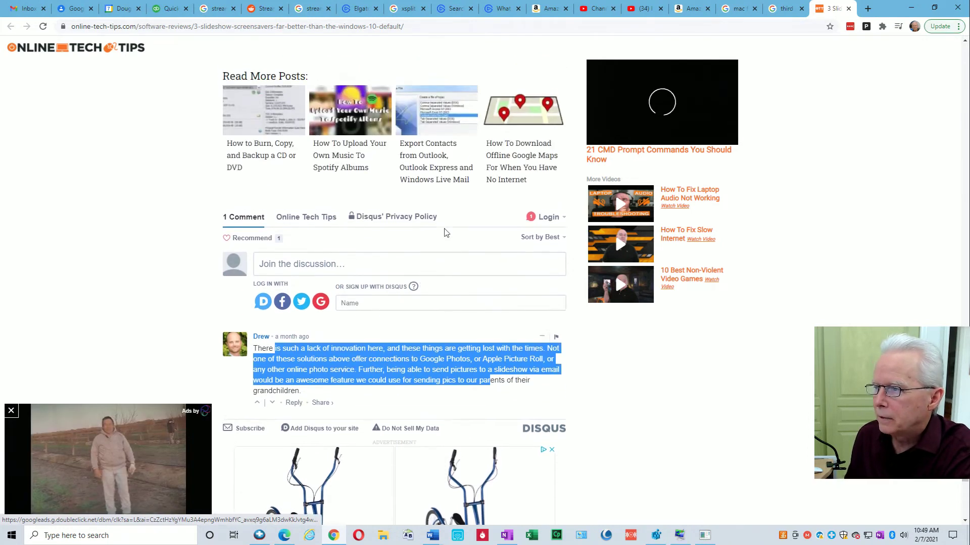
Return to the Google results for third-party screen savers for Windows 10 and look through them for another article
left_click(788, 13)
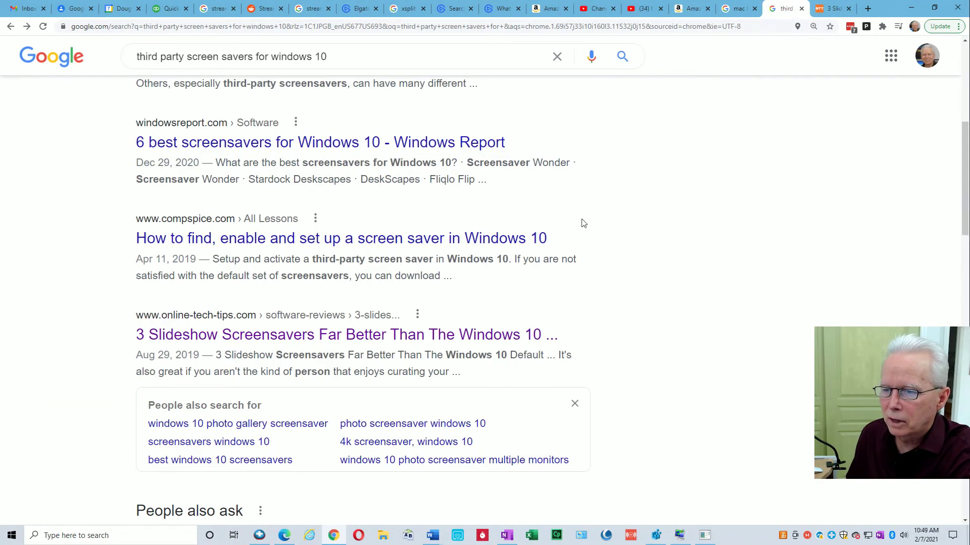
scroll(584, 224, "up", 2)
scroll(532, 245, "down", 4)
scroll(502, 273, "up", 3)
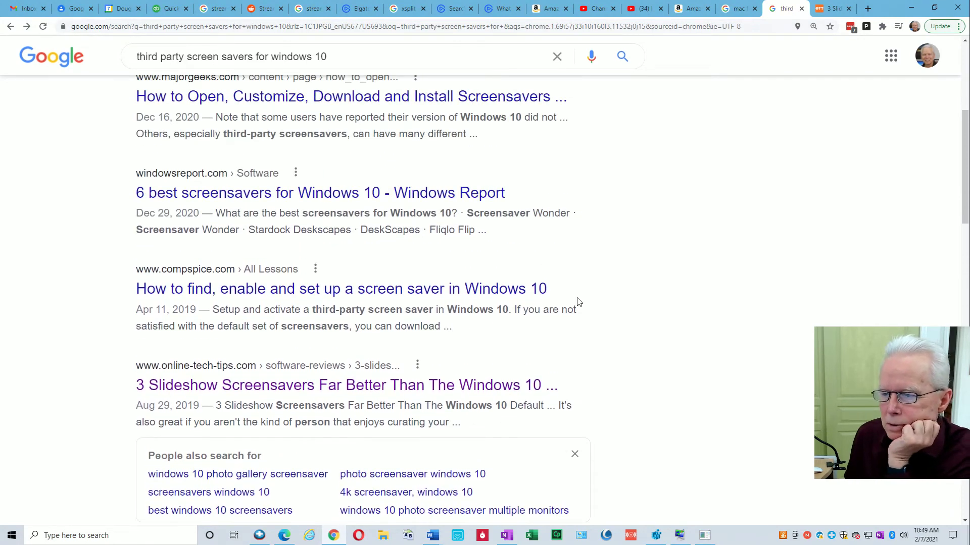
scroll(609, 282, "up", 3)
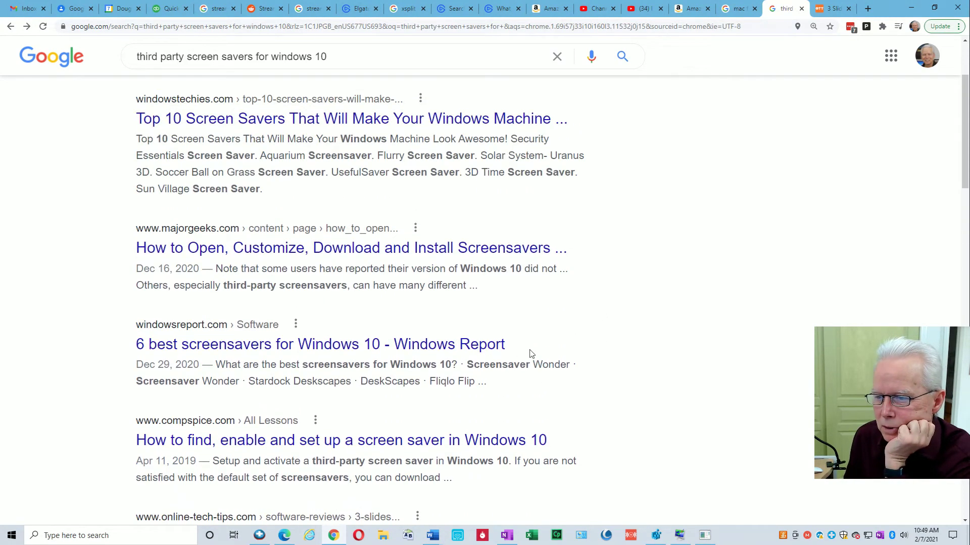
scroll(531, 354, "up", 1)
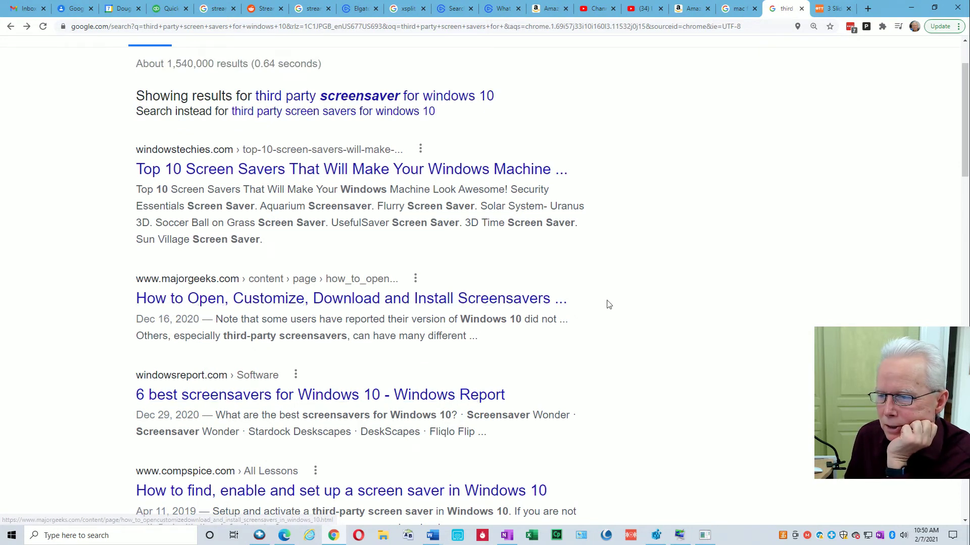
scroll(606, 268, "up", 1)
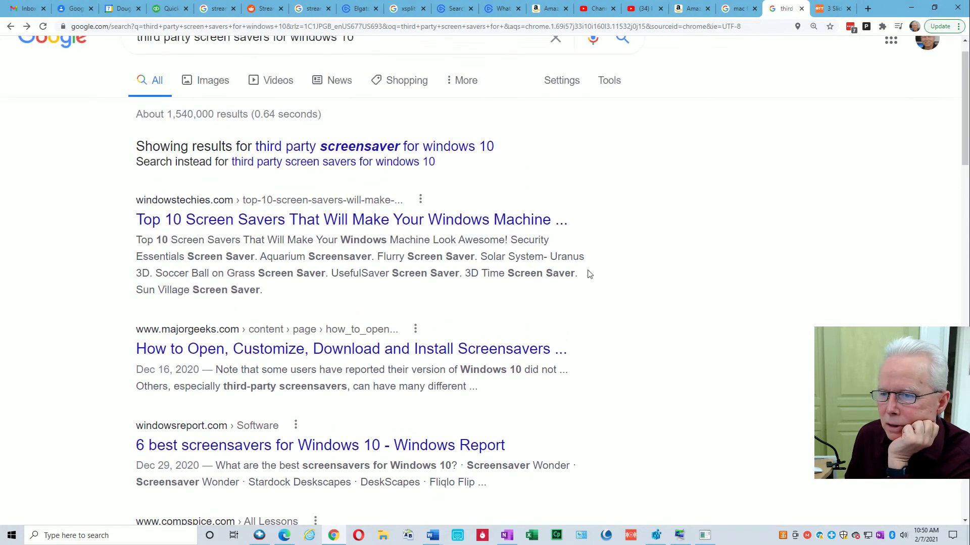
scroll(541, 310, "down", 5)
scroll(510, 333, "down", 1)
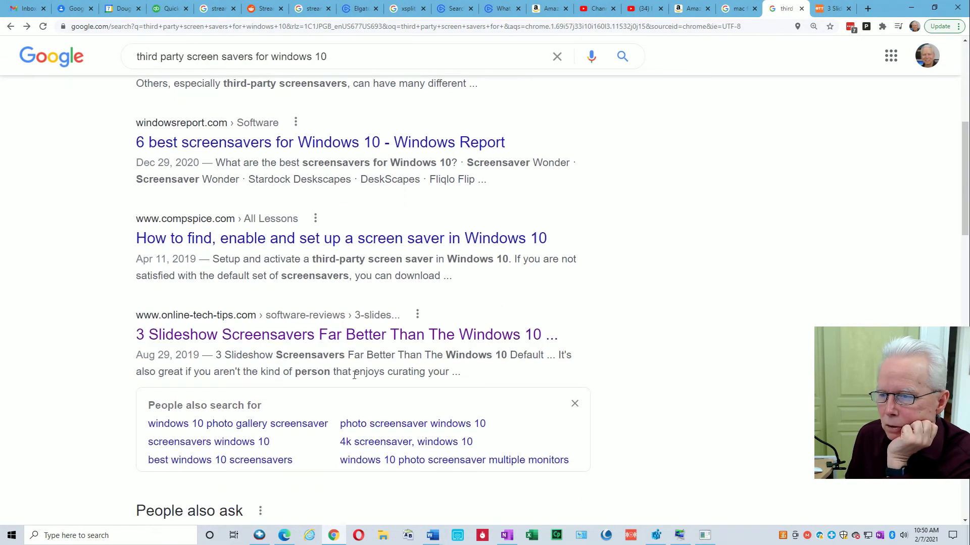
scroll(603, 316, "up", 2)
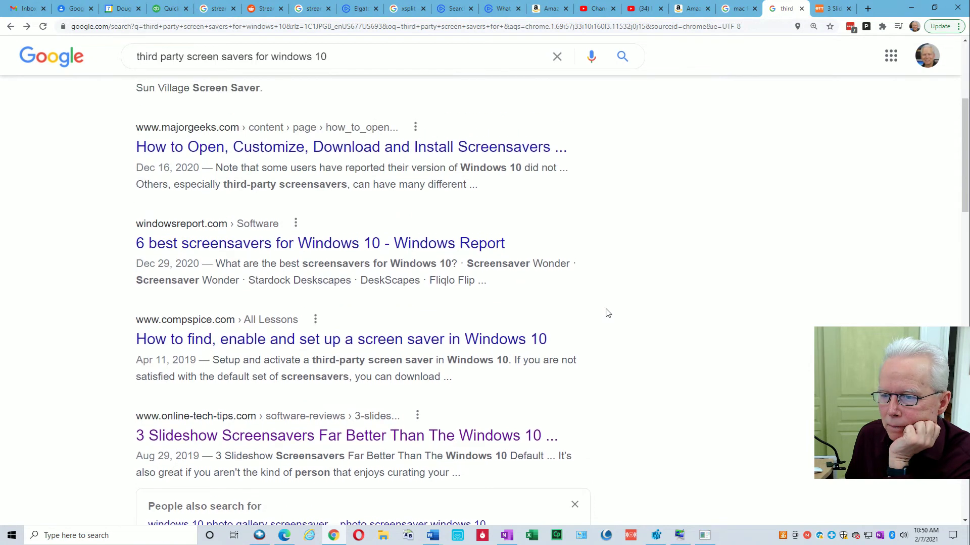
scroll(607, 314, "up", 2)
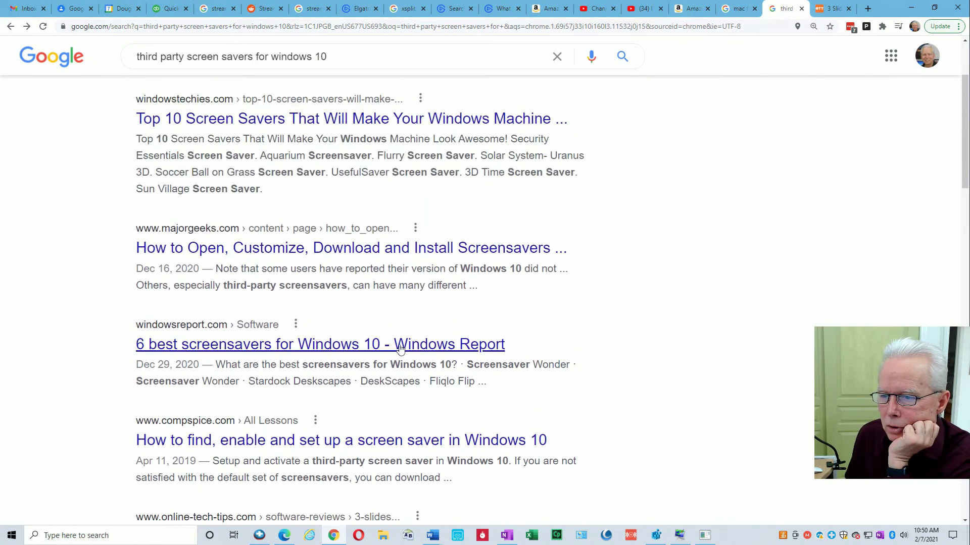
Open the Windows Report result "6 best screensavers for Windows 10" in a new tab and switch to it
right_click(199, 353)
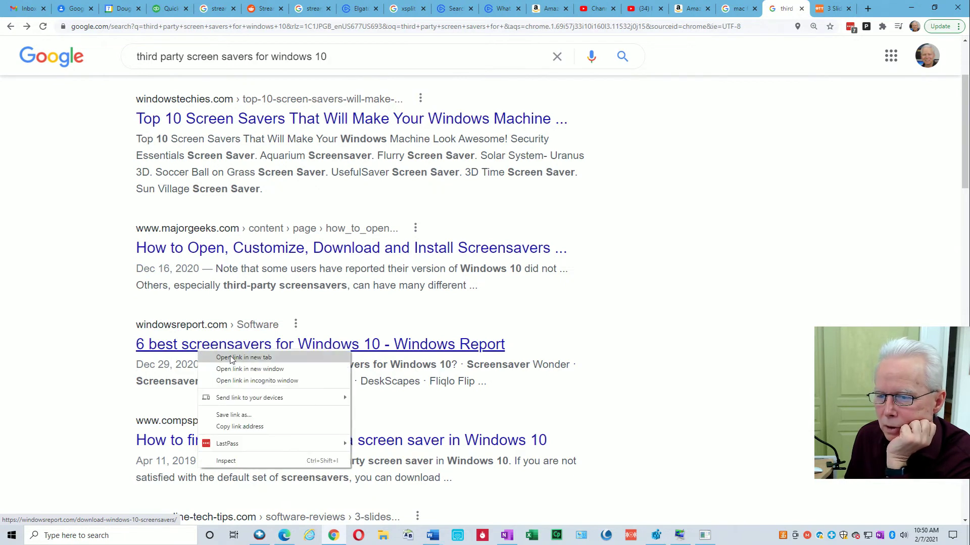
left_click(235, 357)
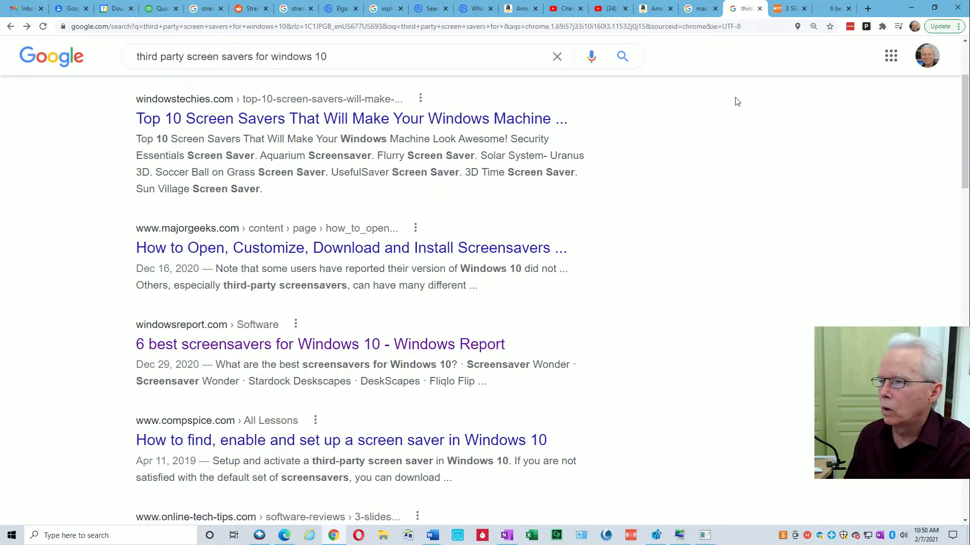
left_click(831, 12)
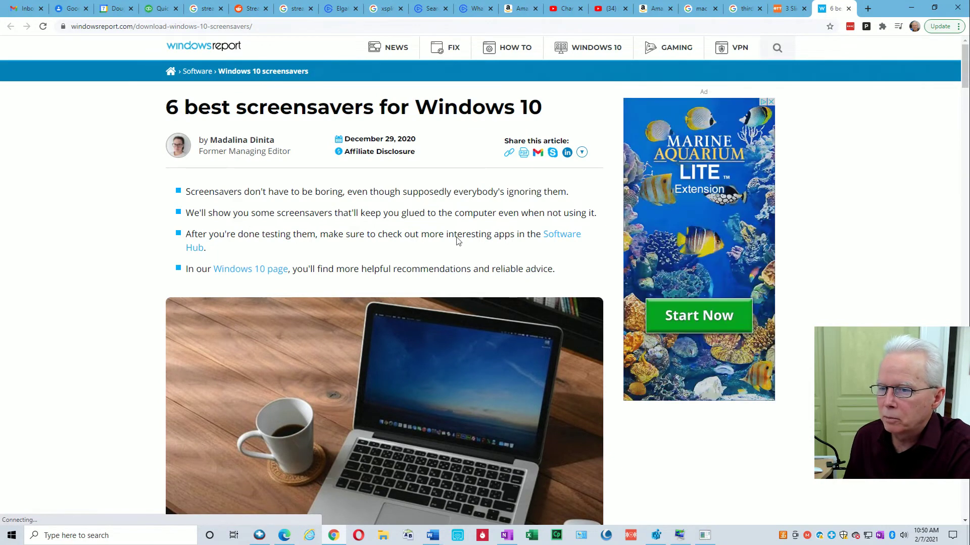
Read the article's introduction, including the PC repair tool recommendation and the remarks on what screensavers are for
scroll(396, 294, "down", 8)
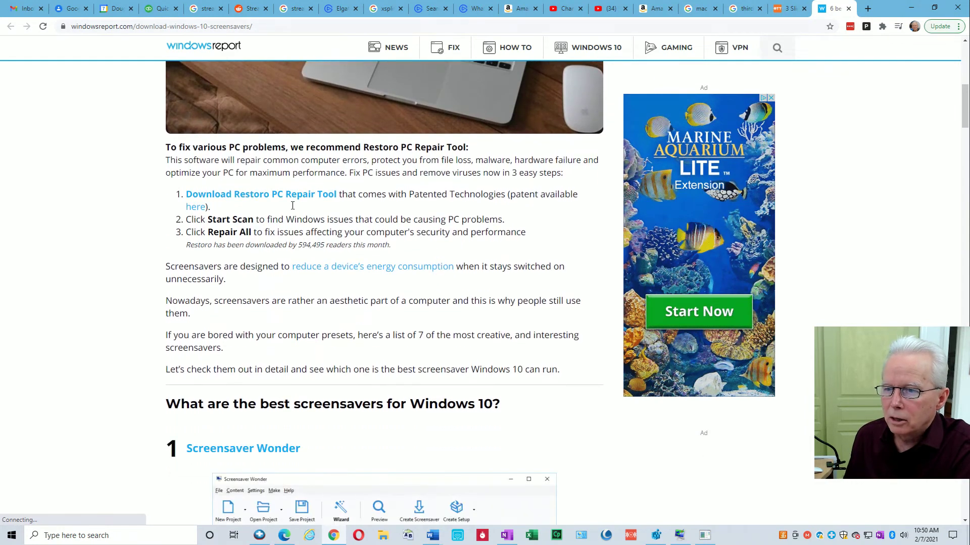
scroll(361, 177, "up", 6)
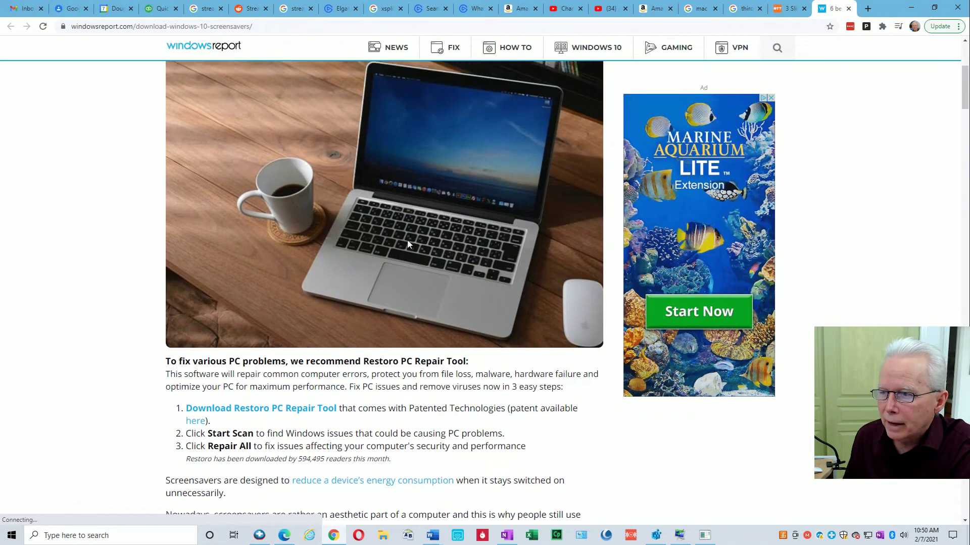
scroll(329, 284, "down", 4)
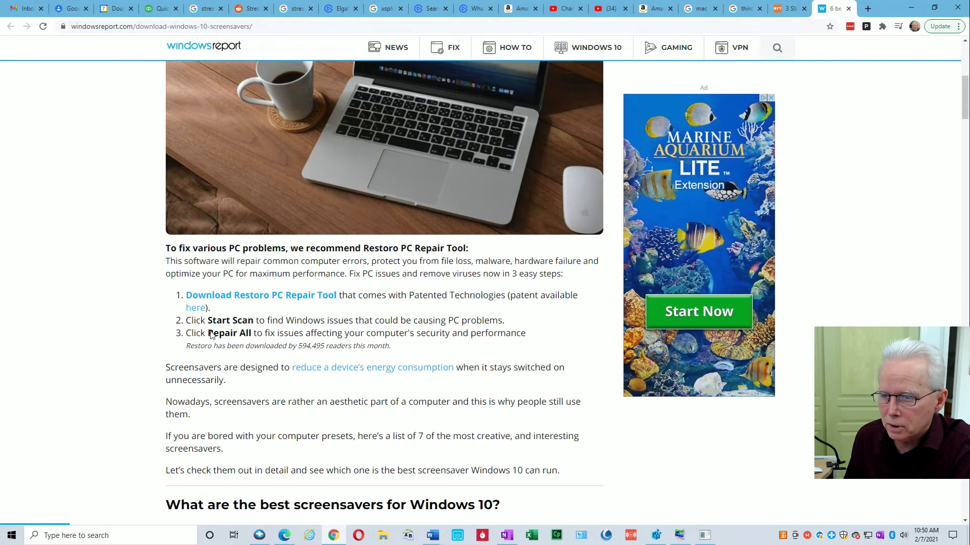
scroll(277, 312, "down", 3)
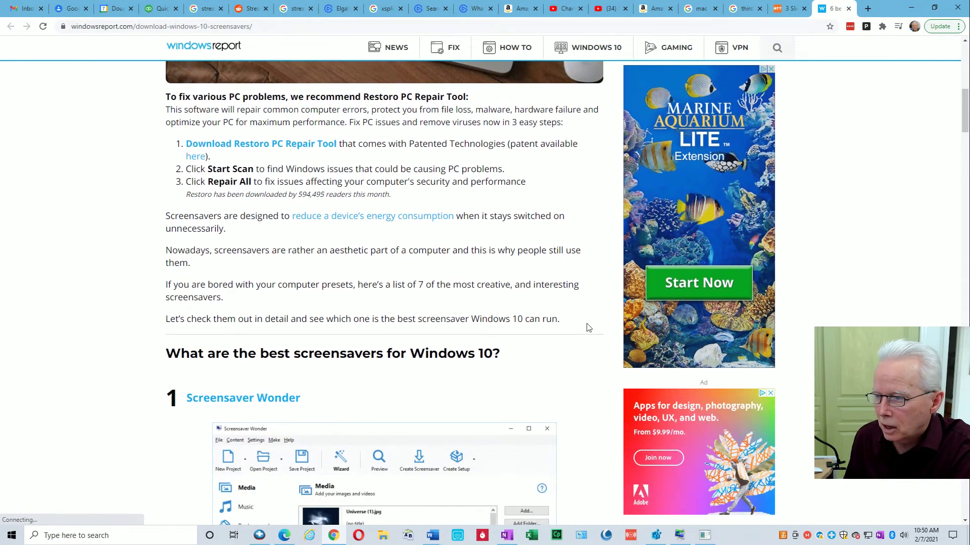
scroll(316, 258, "up", 6)
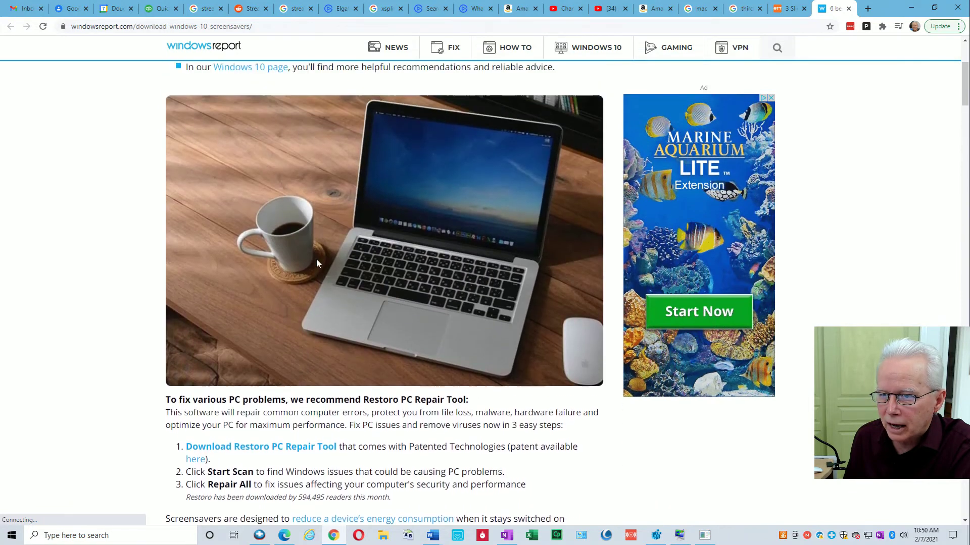
scroll(265, 311, "down", 5)
scroll(279, 292, "down", 2)
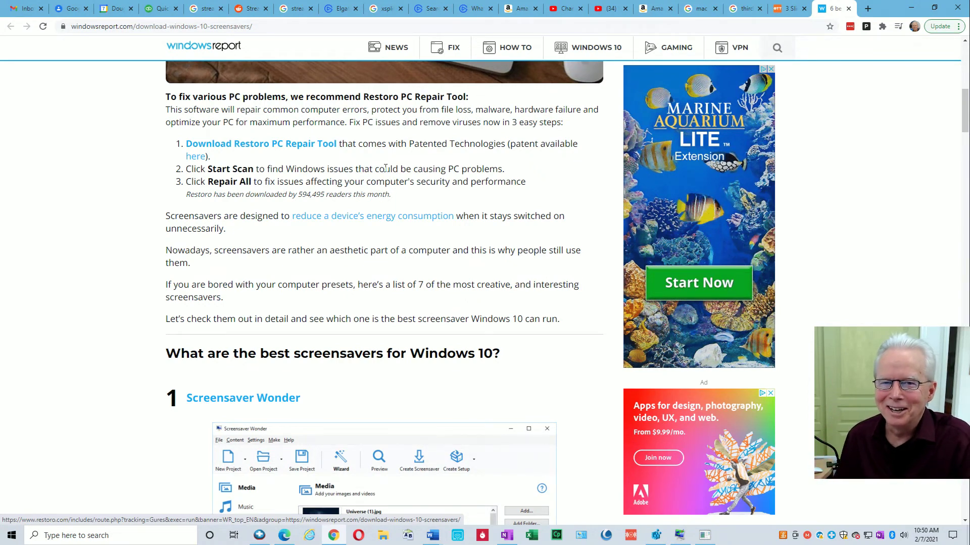
Read the article's Screensaver Wonder section, covering its screenshot, customization features, multi-monitor support and trial offer
scroll(101, 360, "down", 2)
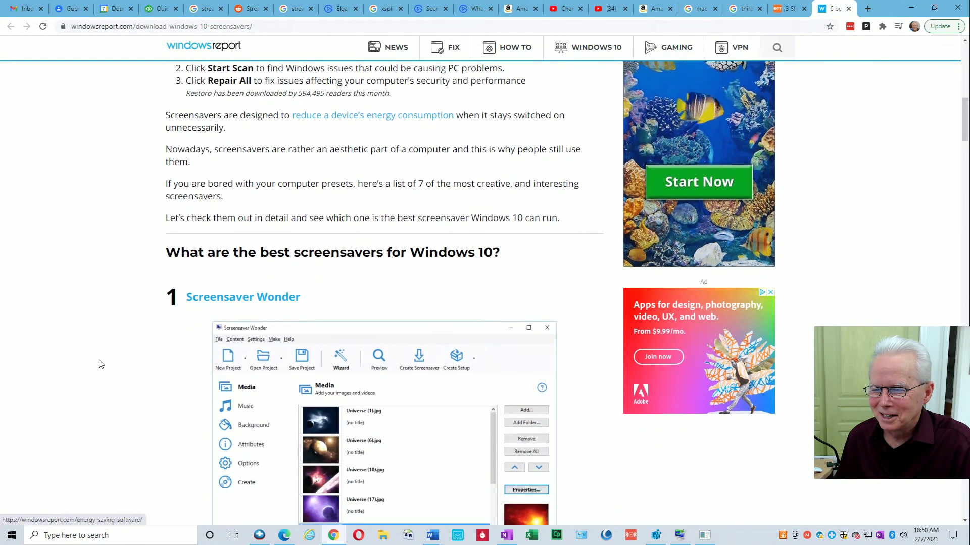
scroll(101, 363, "down", 2)
scroll(100, 366, "down", 1)
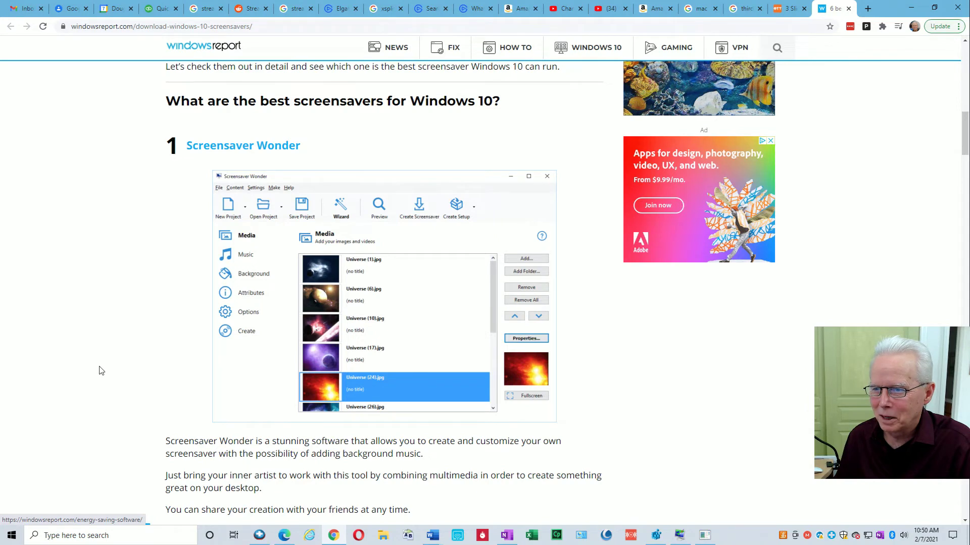
scroll(292, 351, "down", 2)
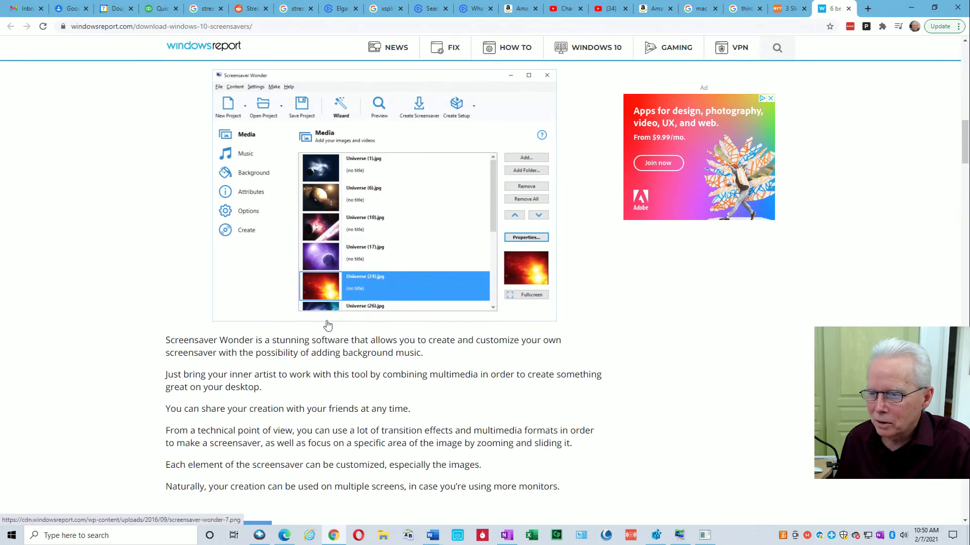
scroll(303, 314, "down", 2)
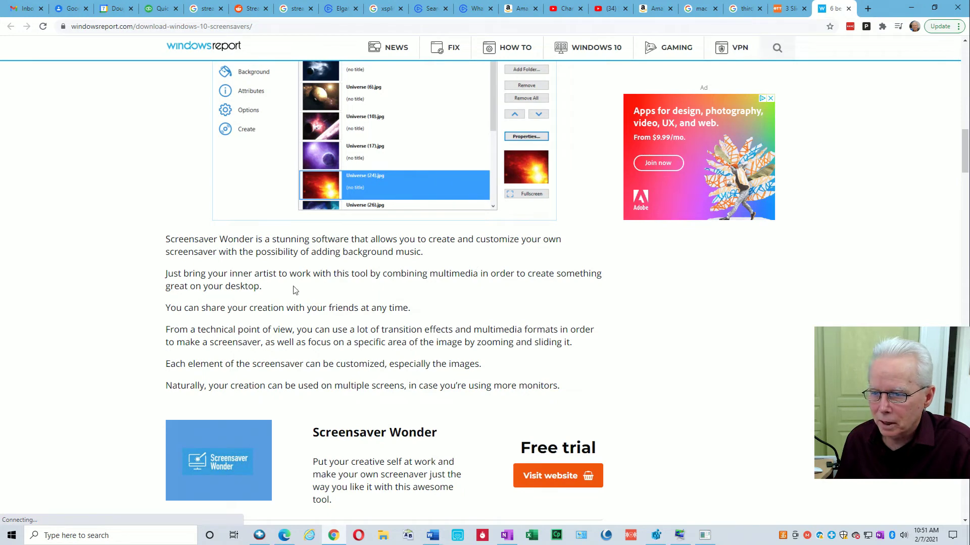
scroll(295, 290, "down", 2)
scroll(336, 245, "down", 5)
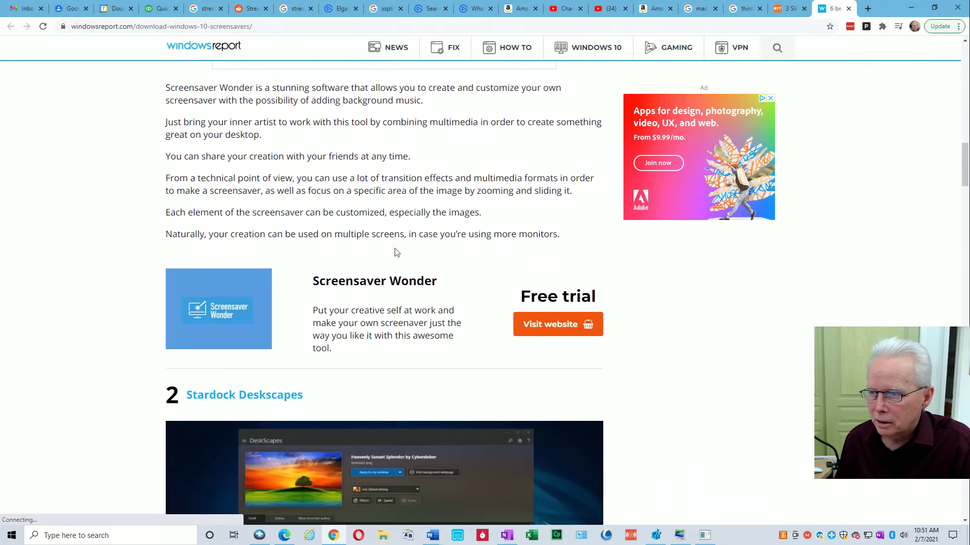
Read the article's Stardock Deskscapes section, checking the program screenshot and how it turns videos into screensavers
scroll(159, 285, "down", 2)
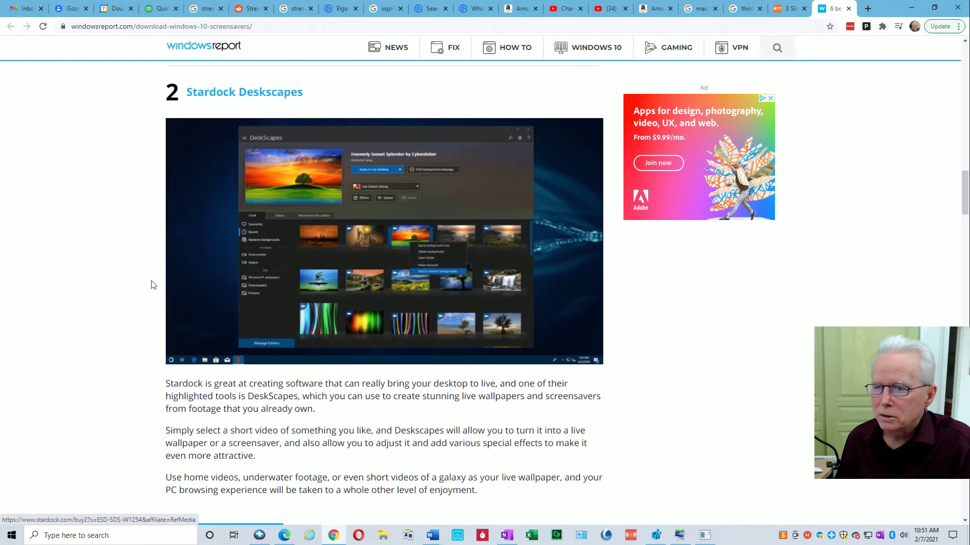
scroll(288, 295, "down", 3)
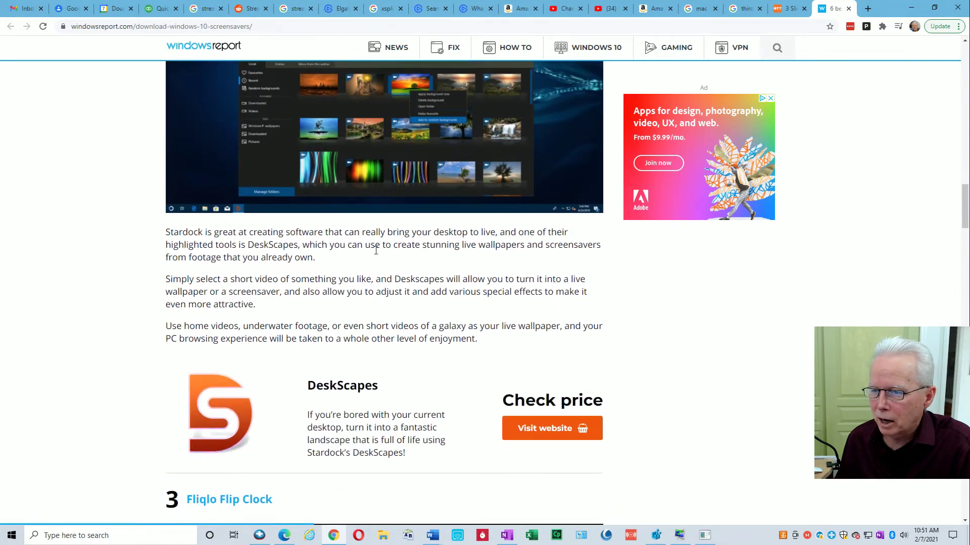
scroll(311, 265, "down", 1)
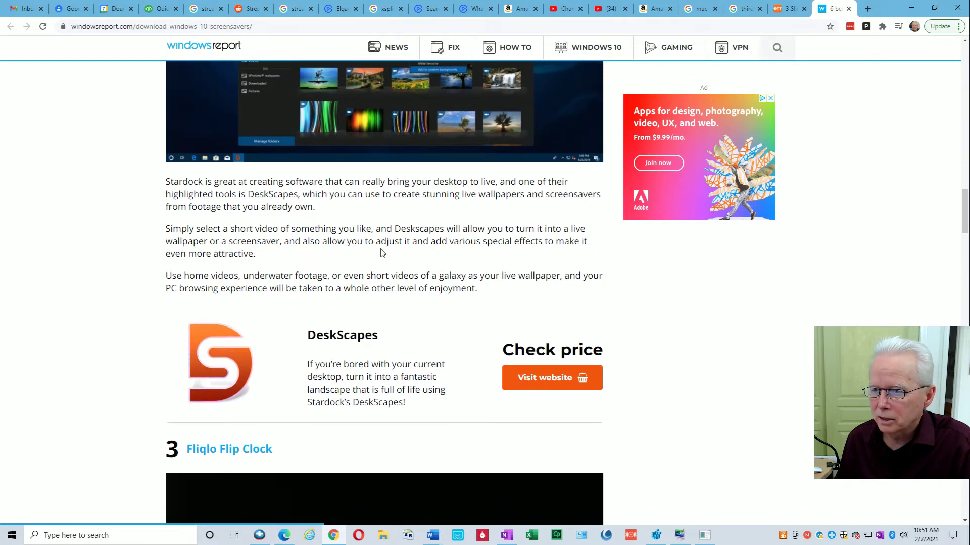
scroll(357, 256, "down", 2)
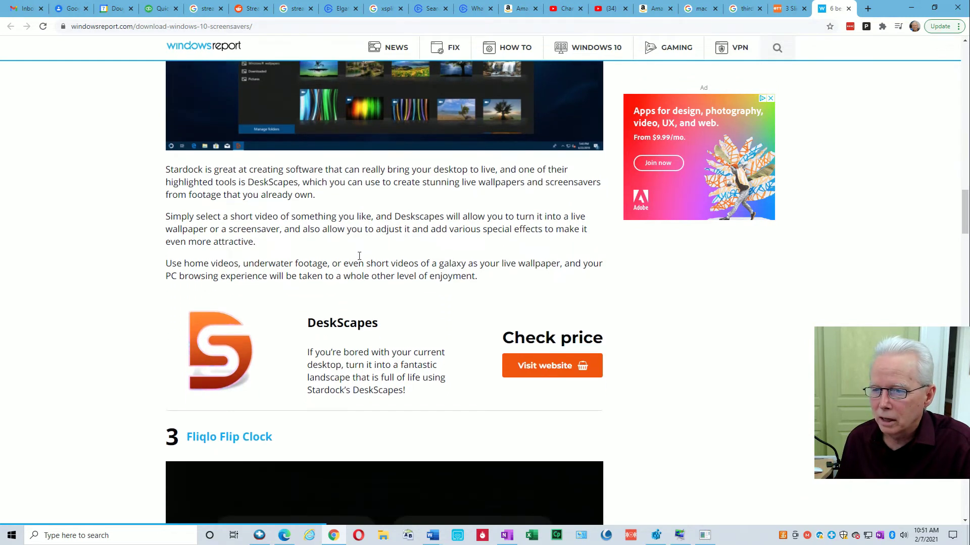
scroll(304, 237, "up", 5)
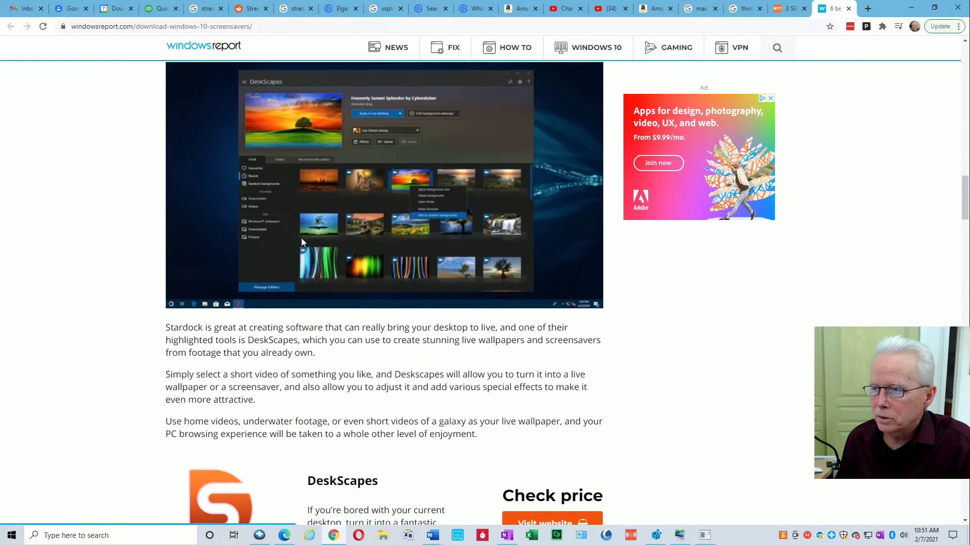
Examine the article's Fliqlo Flip Clock section, including its preview picture, customization options, plugin requirement and supported platforms
scroll(298, 255, "down", 7)
scroll(301, 267, "down", 3)
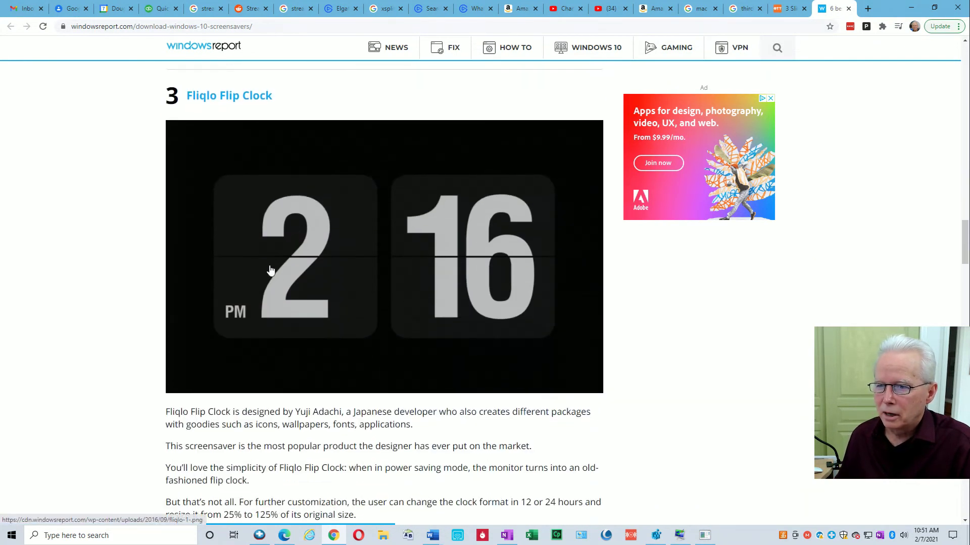
scroll(124, 307, "down", 1)
scroll(124, 303, "up", 1)
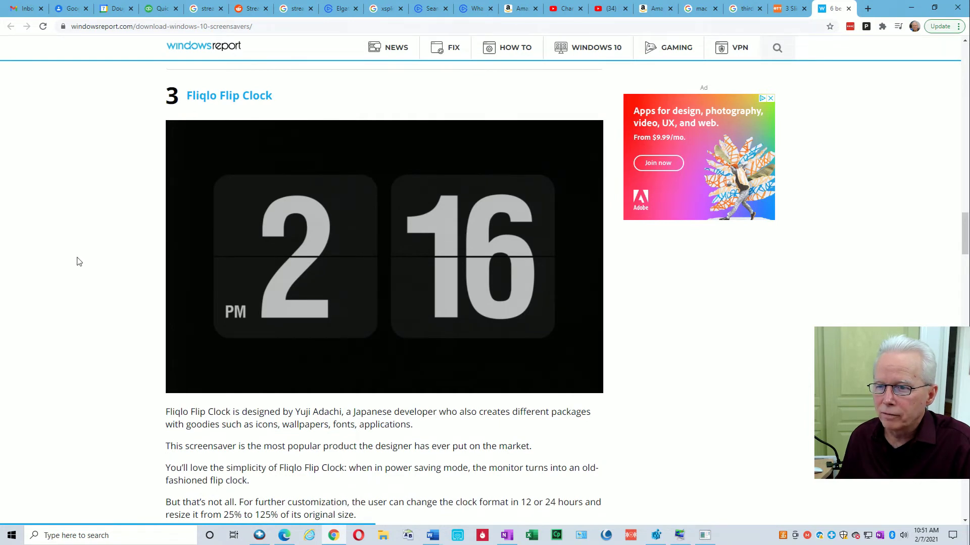
scroll(78, 263, "down", 4)
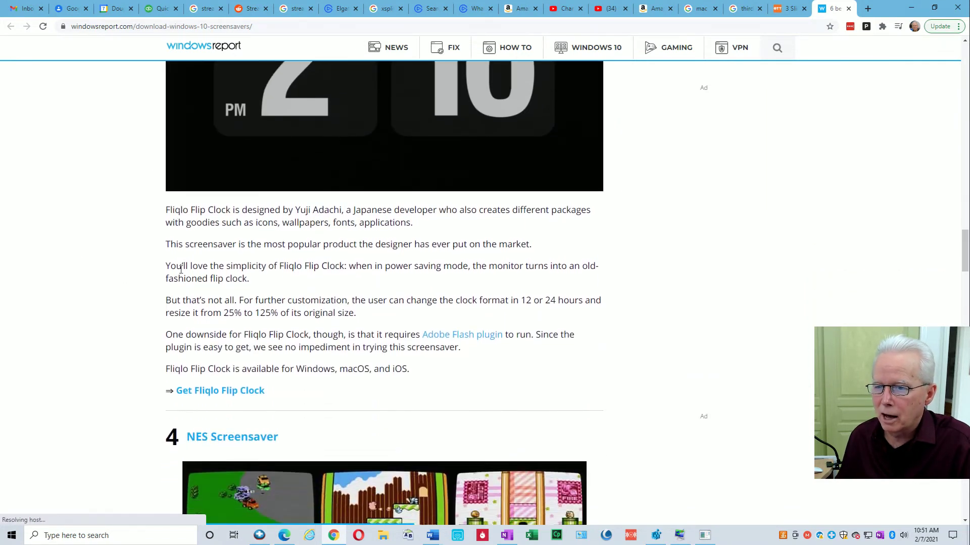
Look through the article's NES Screensaver section, from the game preview picture to the installation steps
scroll(181, 269, "down", 2)
scroll(179, 278, "down", 5)
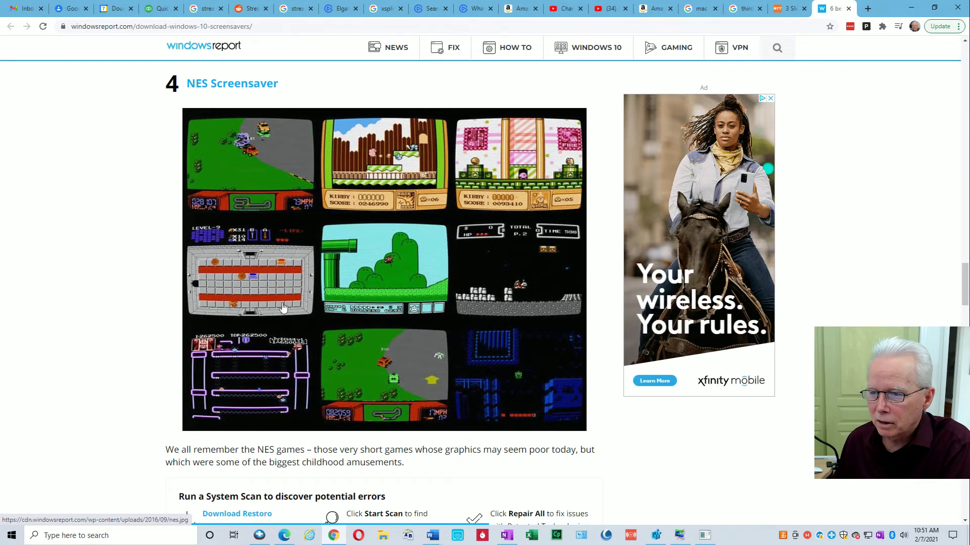
scroll(67, 416, "down", 3)
scroll(91, 415, "down", 2)
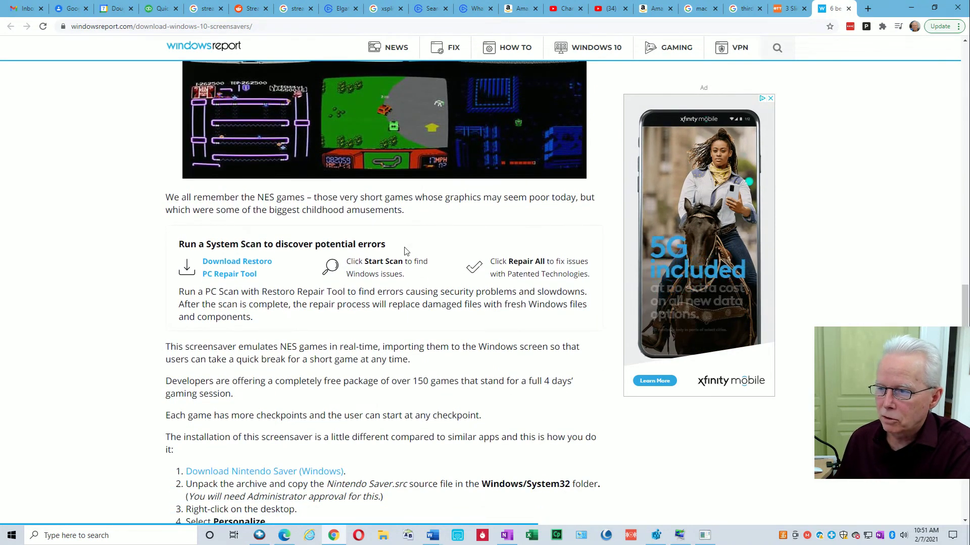
scroll(84, 303, "down", 5)
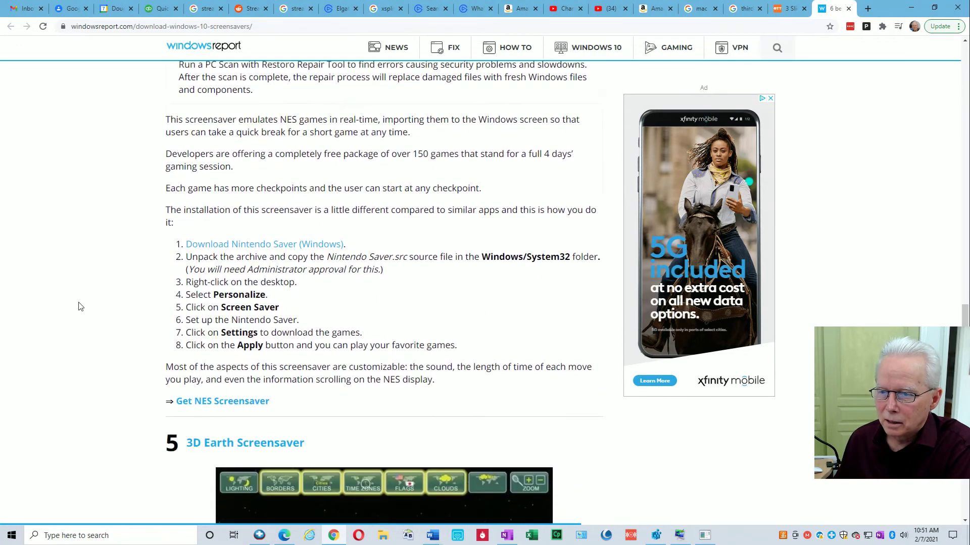
Read the article's 3D Earth Screensaver section, covering its preview picture, features and downside
scroll(85, 303, "down", 6)
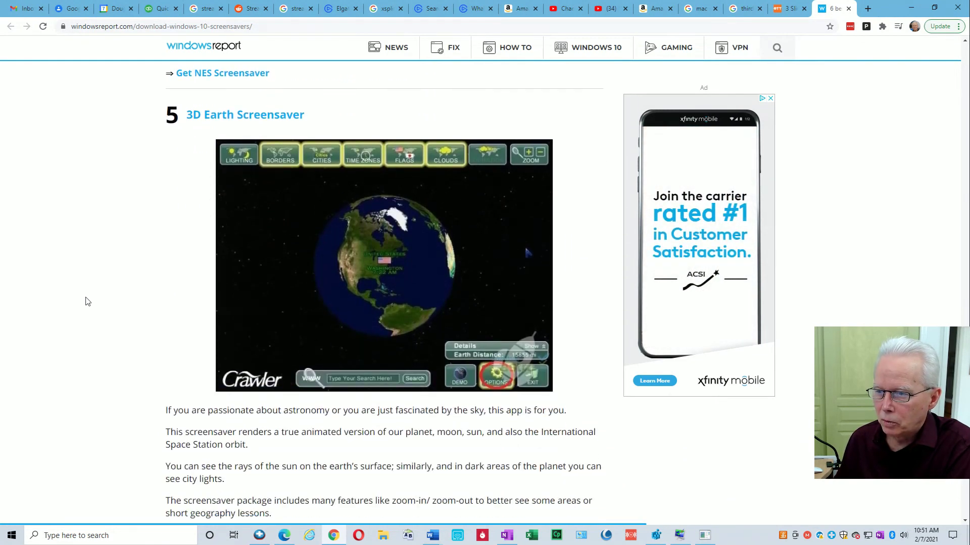
scroll(315, 258, "down", 2)
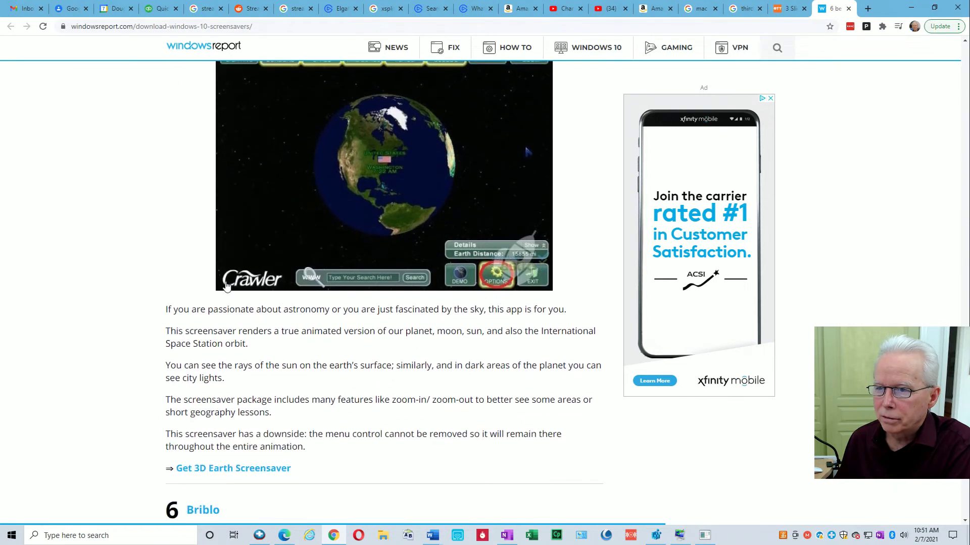
scroll(218, 283, "up", 2)
scroll(213, 291, "down", 3)
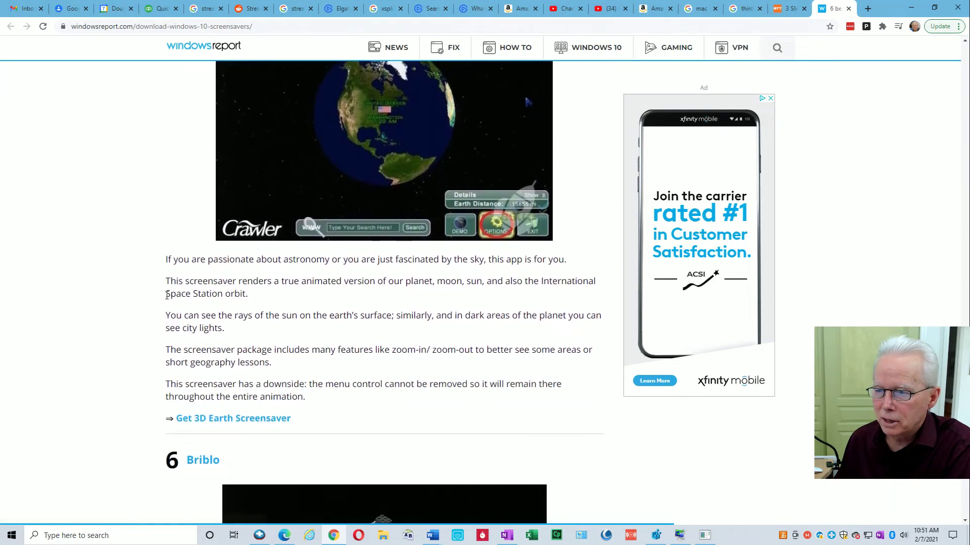
scroll(172, 302, "down", 3)
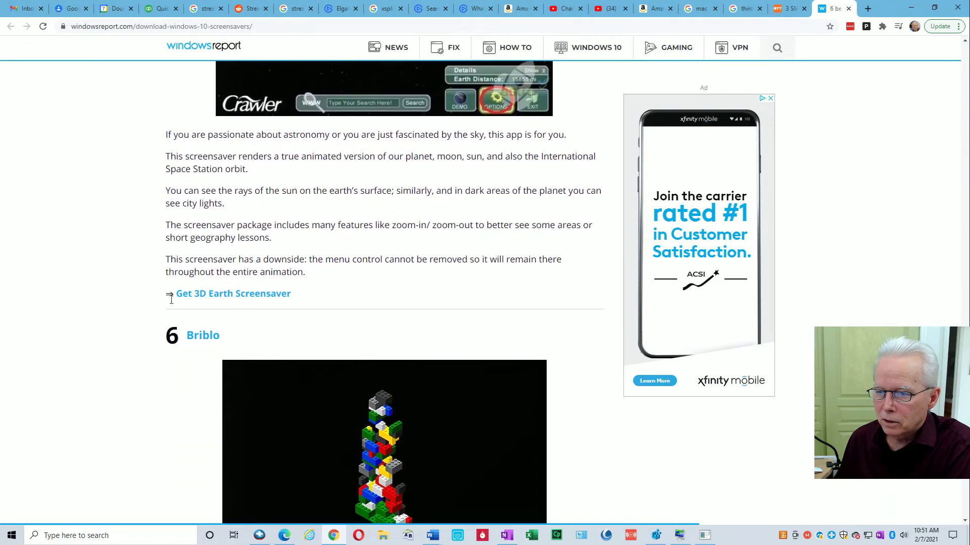
Read the article's Briblo section, including the Lego brick preview picture and the description of its interactive stacks
scroll(147, 303, "down", 2)
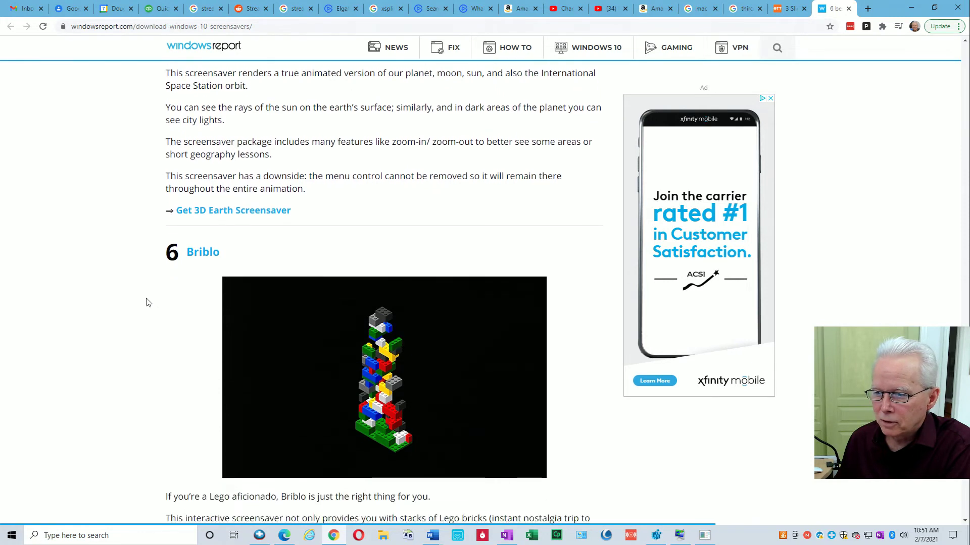
scroll(140, 303, "down", 1)
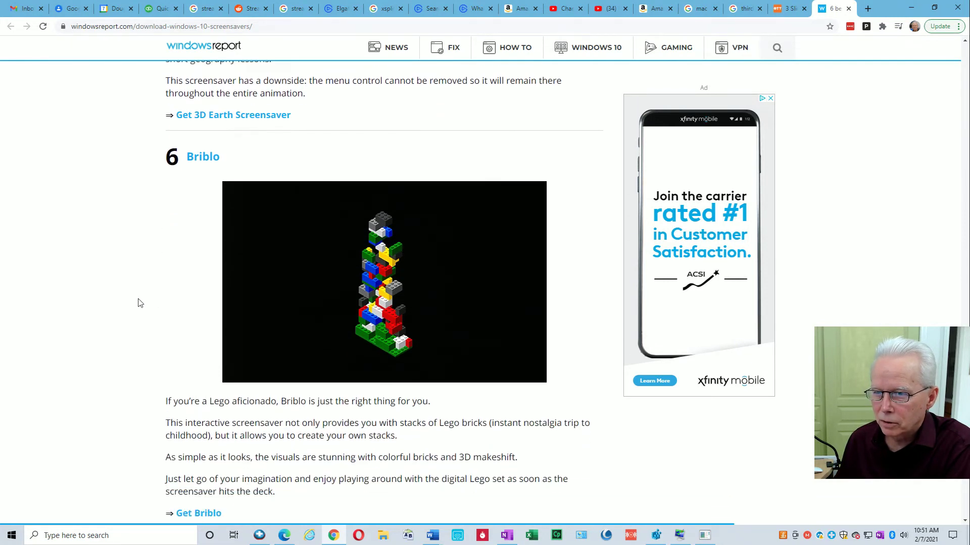
scroll(138, 302, "down", 2)
scroll(147, 298, "up", 1)
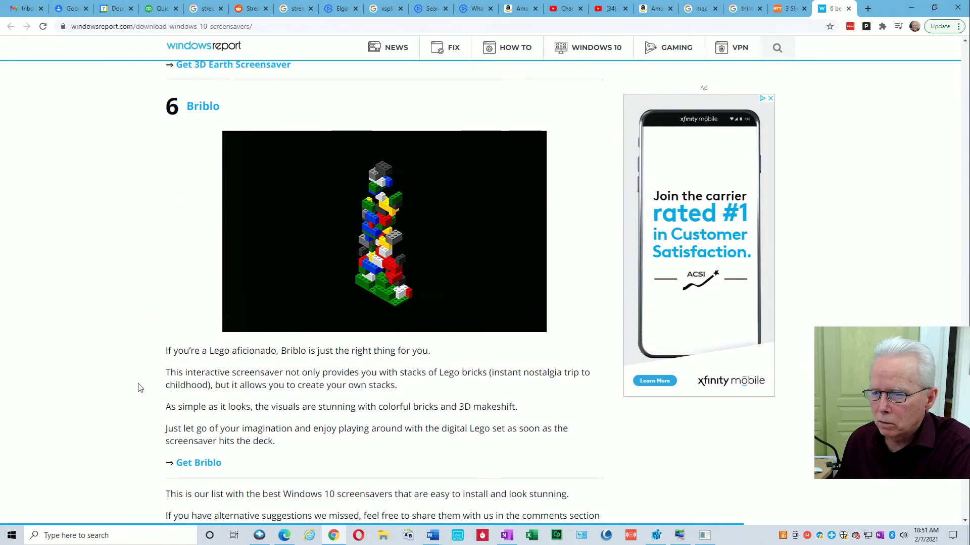
Check the article's FAQ, editor's note and reader comments, and return to the NES Screensaver section
scroll(141, 384, "down", 8)
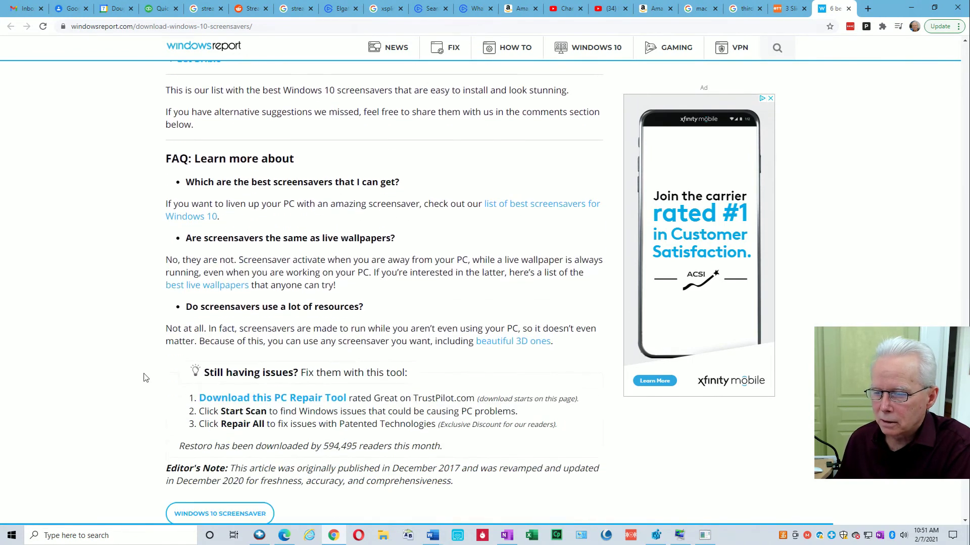
scroll(147, 374, "down", 7)
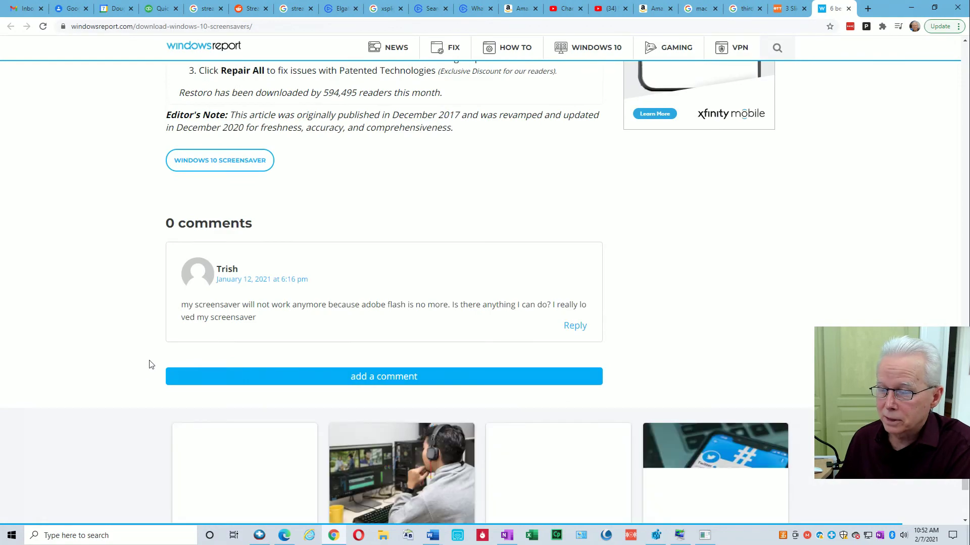
scroll(151, 361, "up", 20)
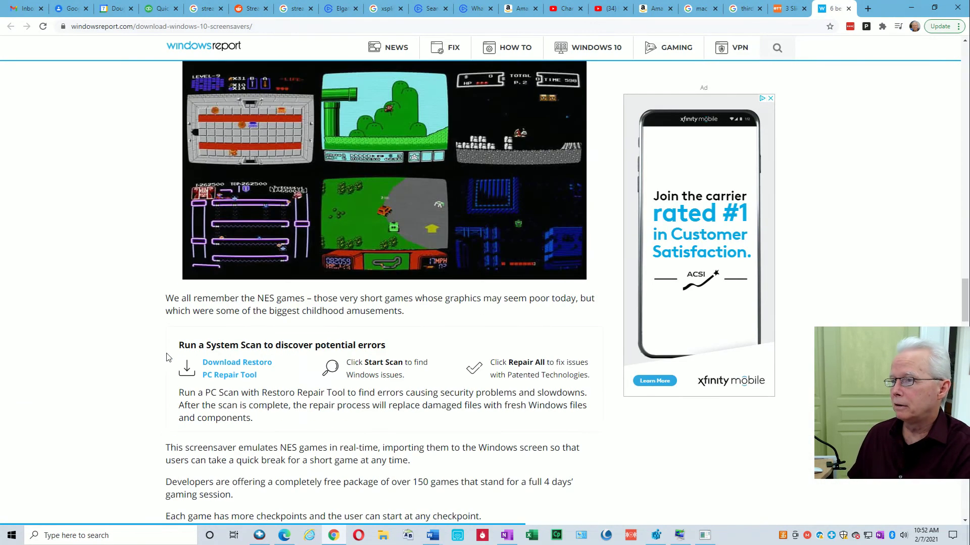
Return to the third-party screen saver search results and open the compspice.com article on setting up a Windows 10 screen saver in a new tab
left_click(794, 14)
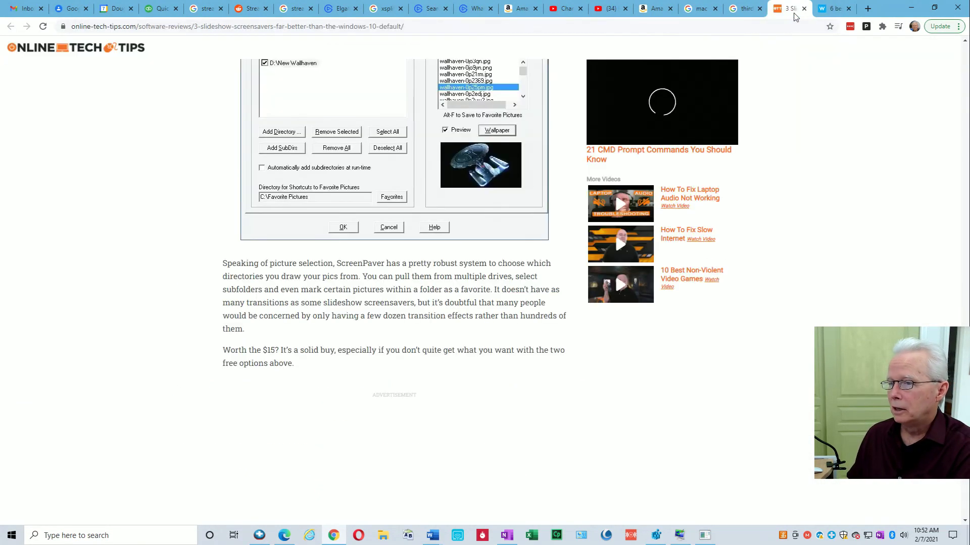
left_click(744, 9)
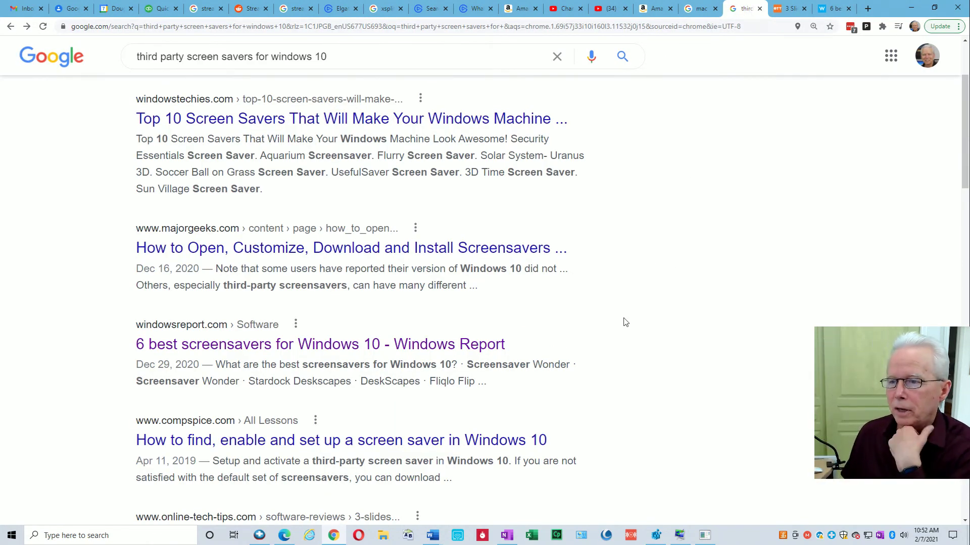
scroll(626, 323, "down", 4)
scroll(451, 262, "down", 1)
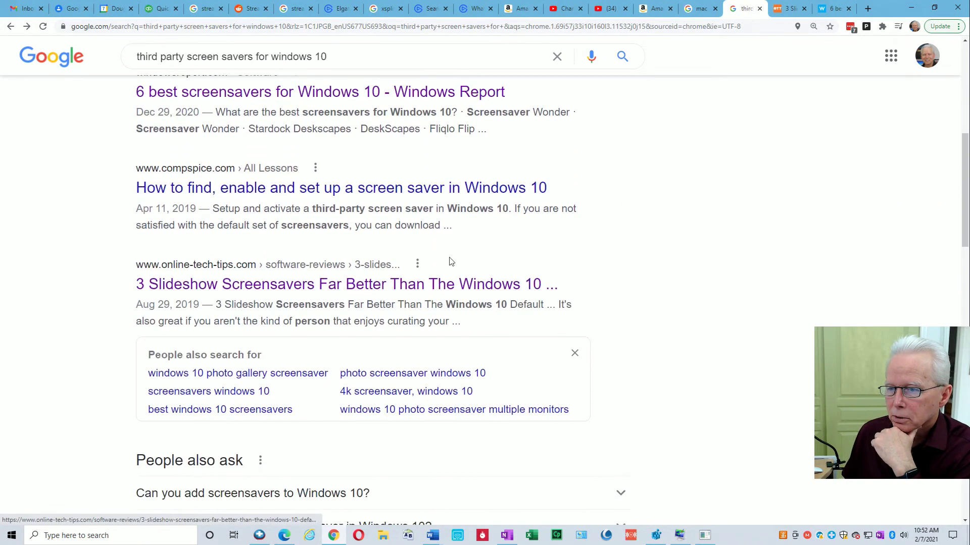
right_click(404, 189)
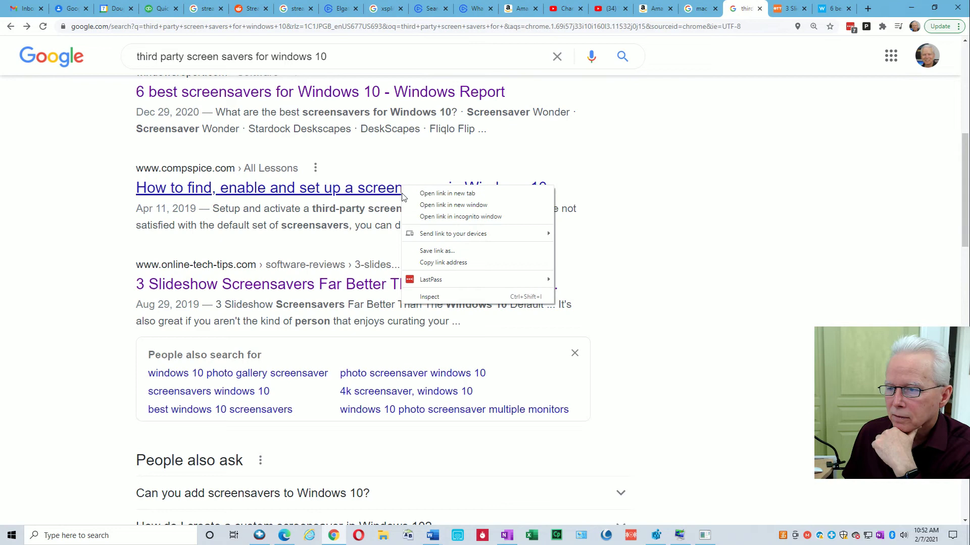
left_click(434, 193)
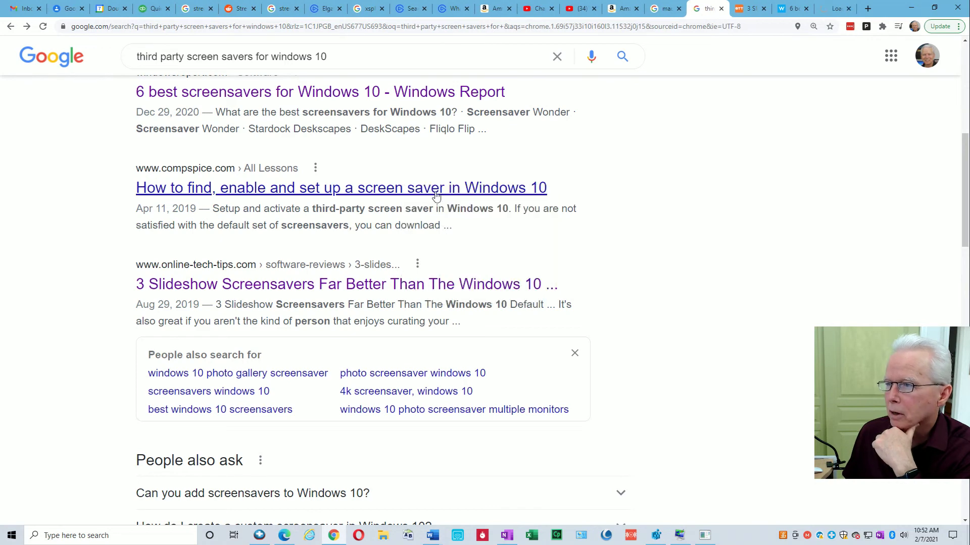
left_click(838, 11)
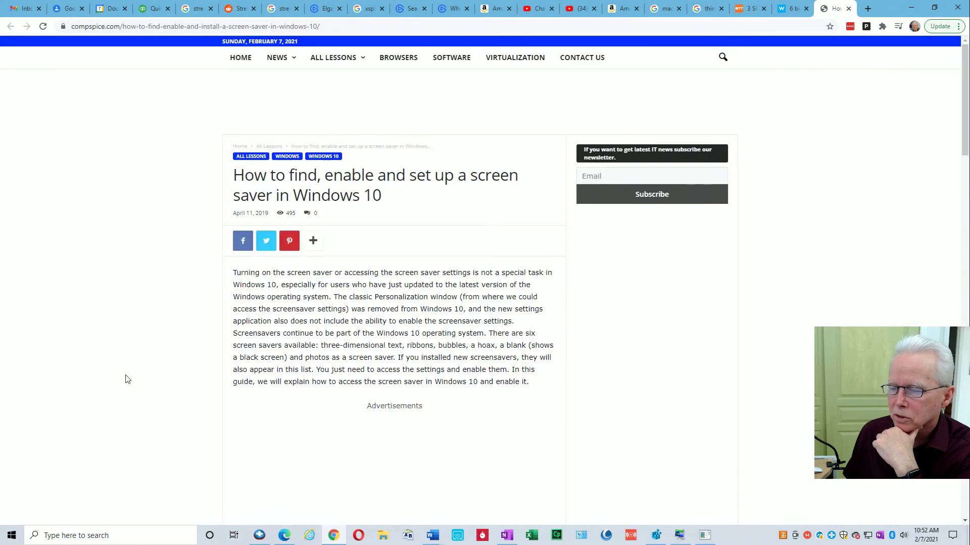
Skim the compspice.com article's sections on reaching screensaver settings, installing third-party screen savers and using photos
scroll(130, 372, "down", 10)
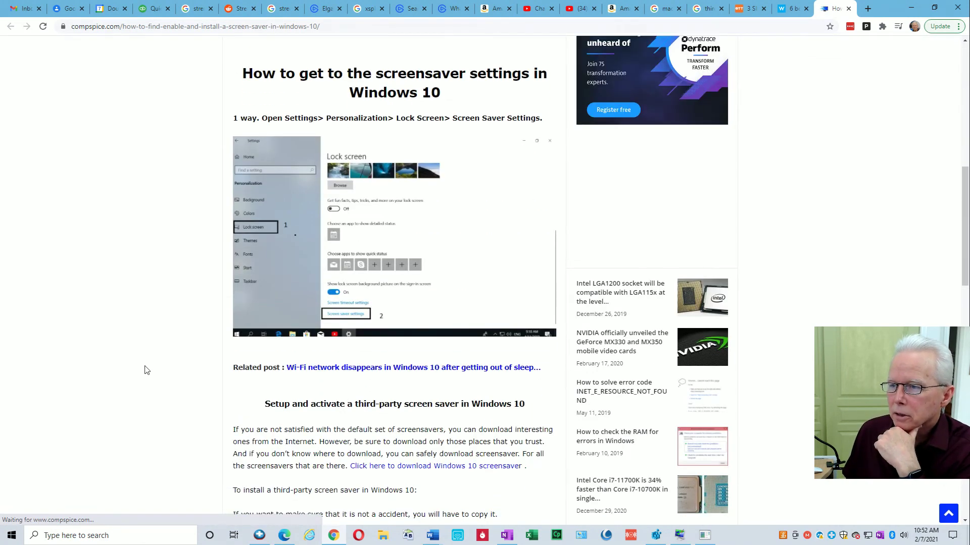
scroll(147, 370, "down", 6)
scroll(149, 372, "down", 8)
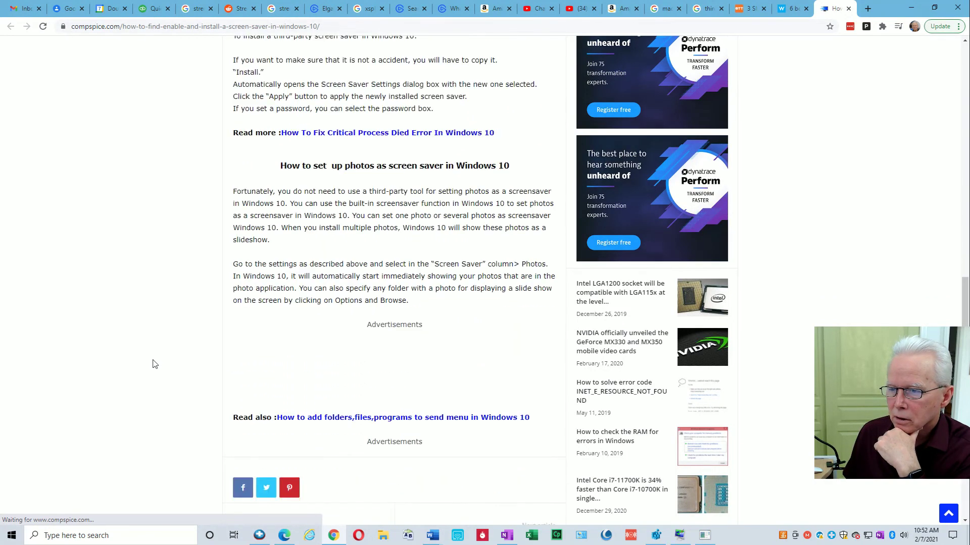
scroll(155, 369, "down", 5)
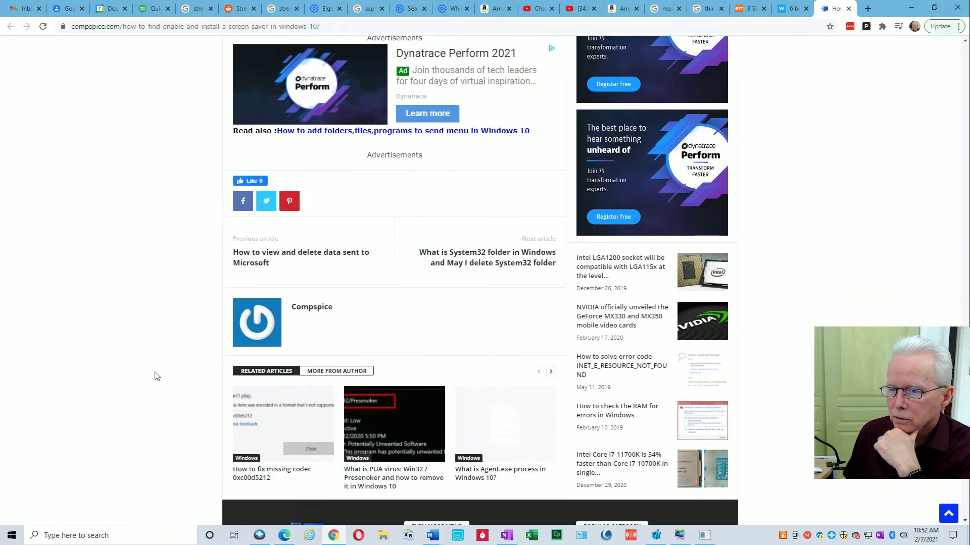
scroll(167, 348, "up", 20)
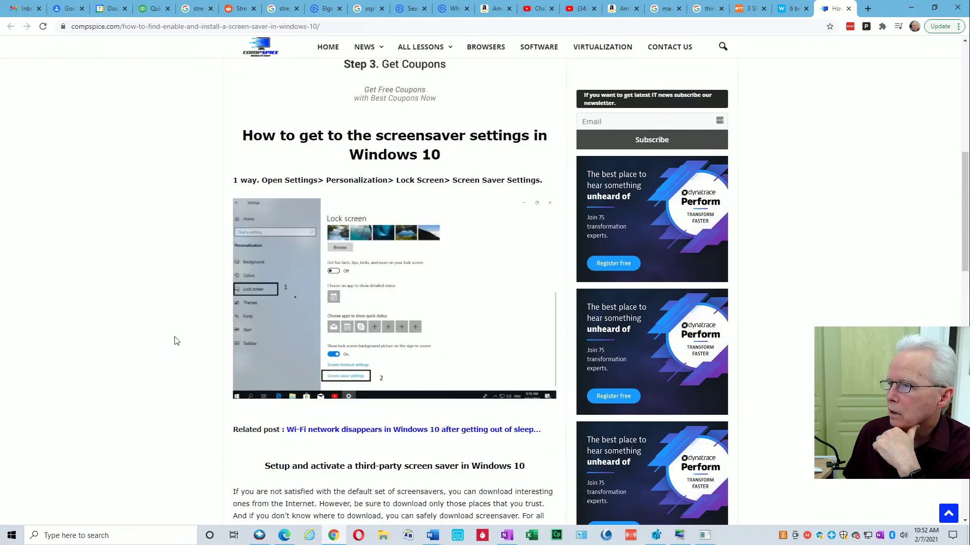
Go back to the third-party screen saver results and open the related search "photo screensaver windows 10" in a new tab
left_click(709, 11)
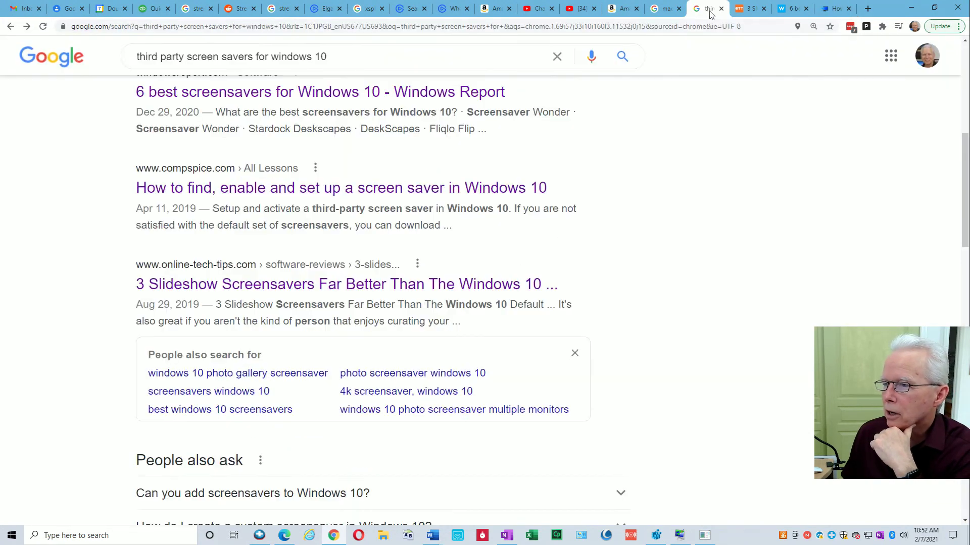
scroll(575, 199, "up", 7)
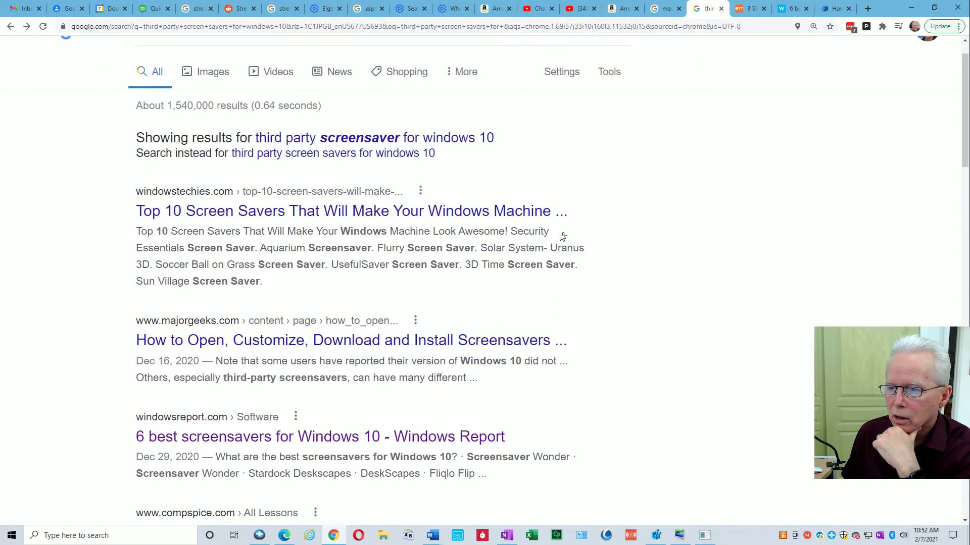
scroll(521, 315, "up", 1)
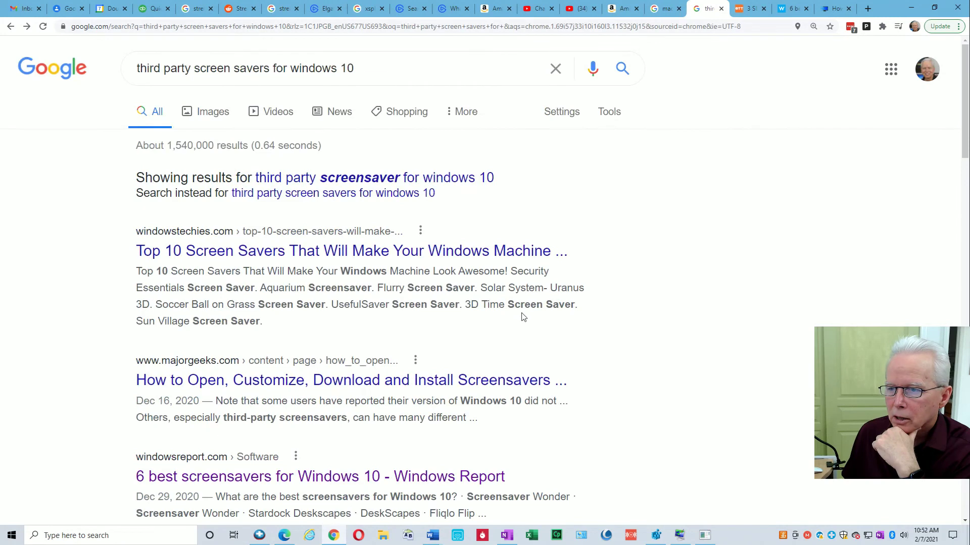
left_click(366, 73)
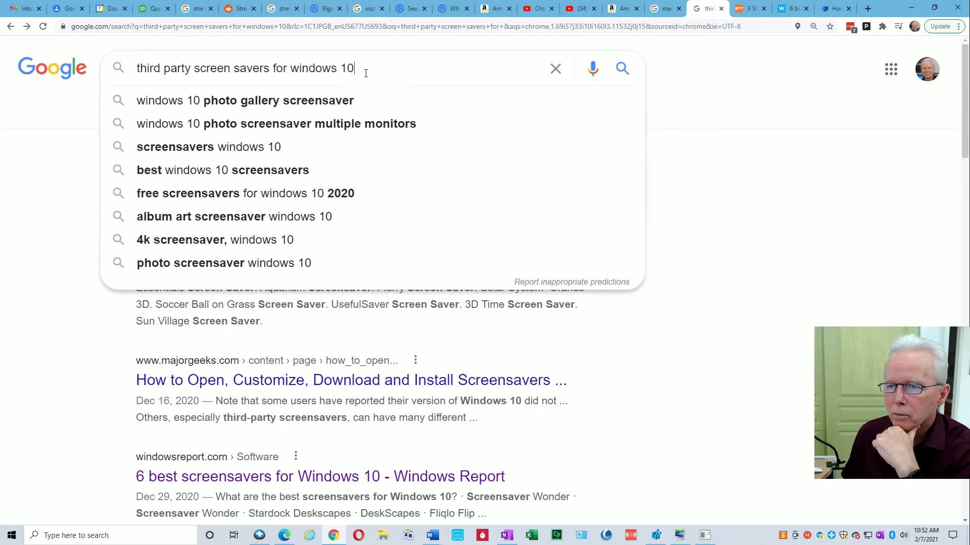
left_click(835, 212)
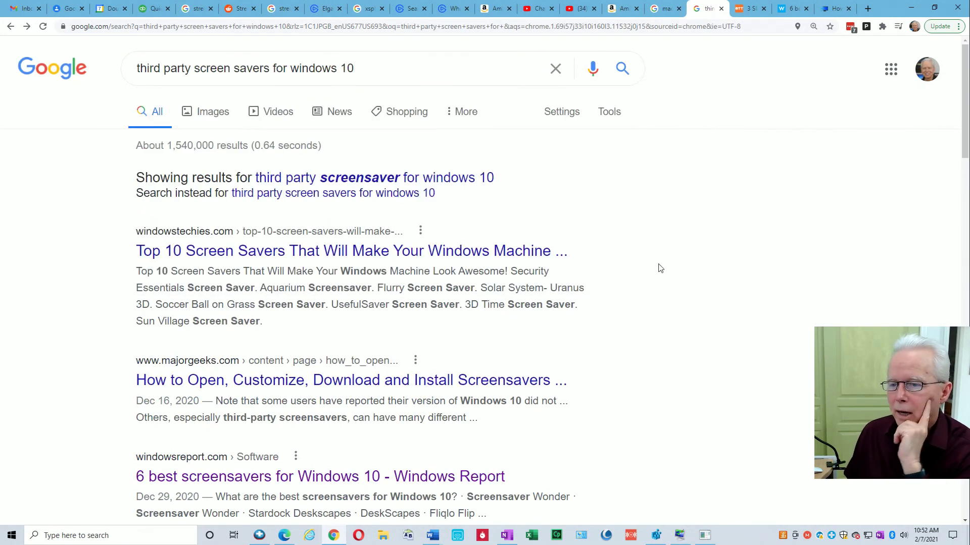
scroll(659, 268, "down", 10)
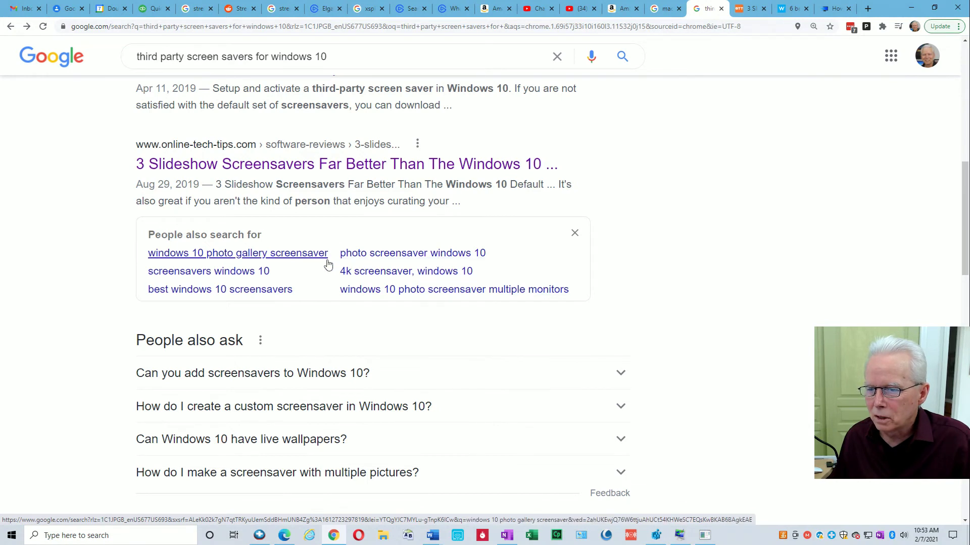
right_click(370, 260)
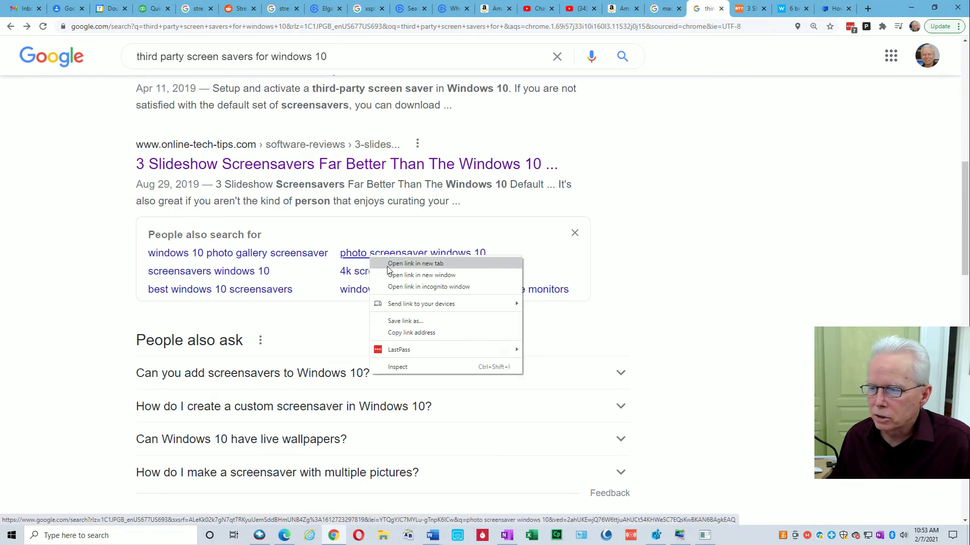
left_click(389, 267)
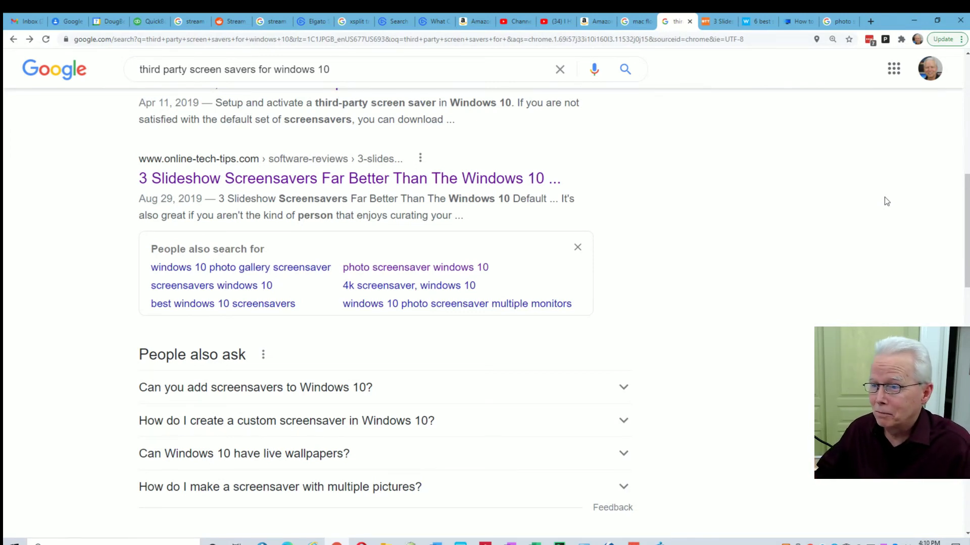
Replace the third-party screen saver query with "imac floating screen saver" and run the Google search
left_click(638, 23)
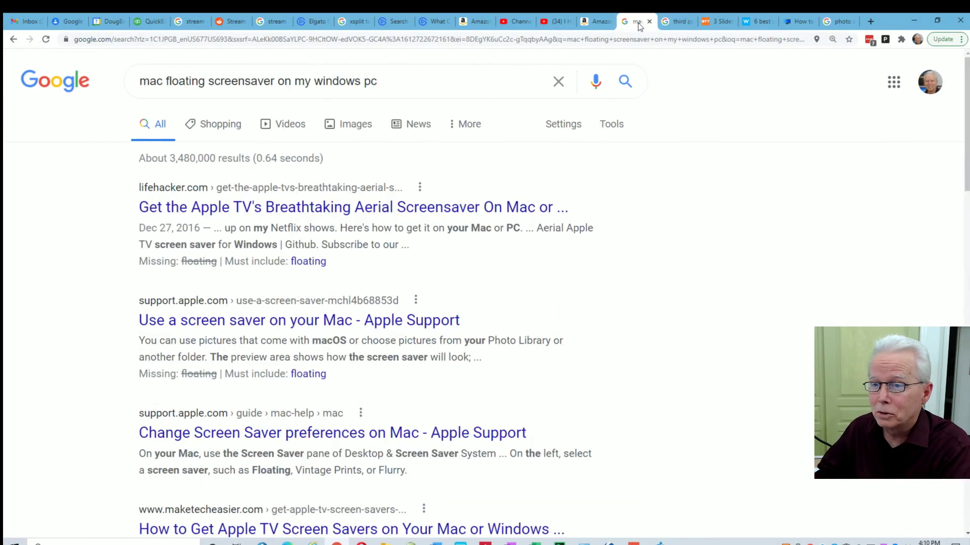
left_click(679, 22)
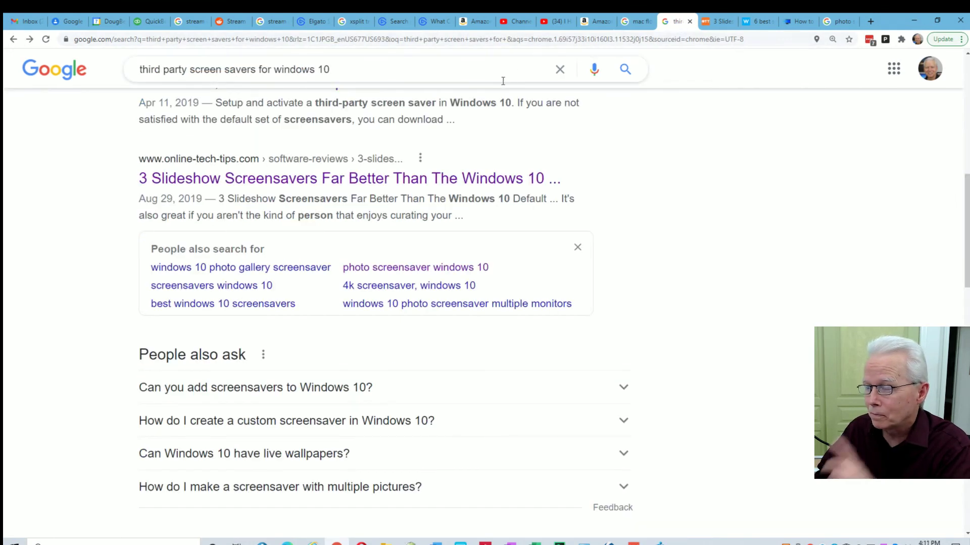
left_click_drag(335, 71, 101, 86)
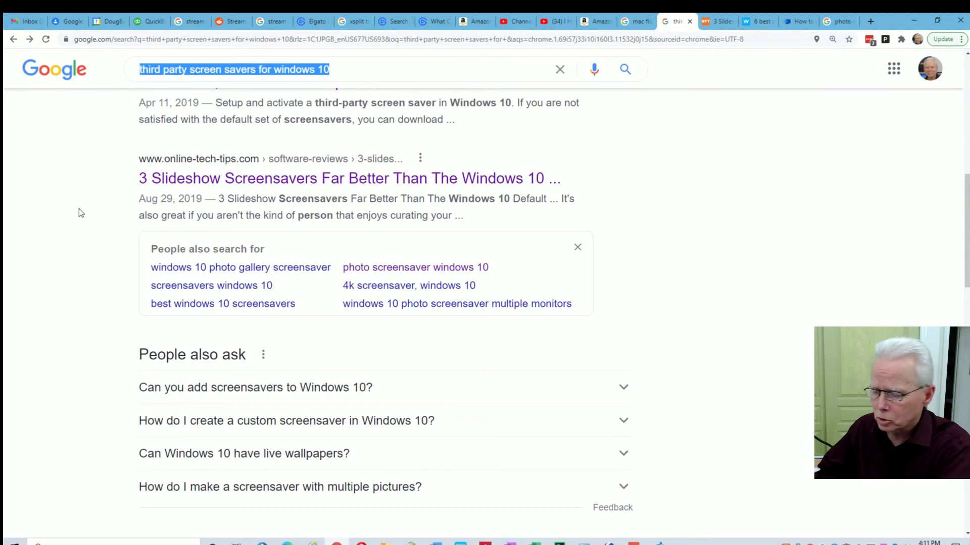
type("i")
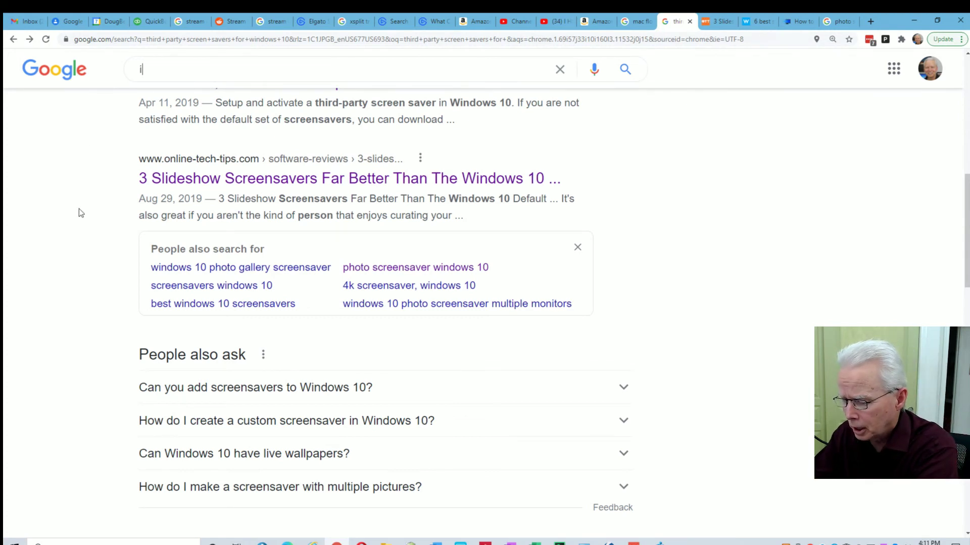
type("mac fl")
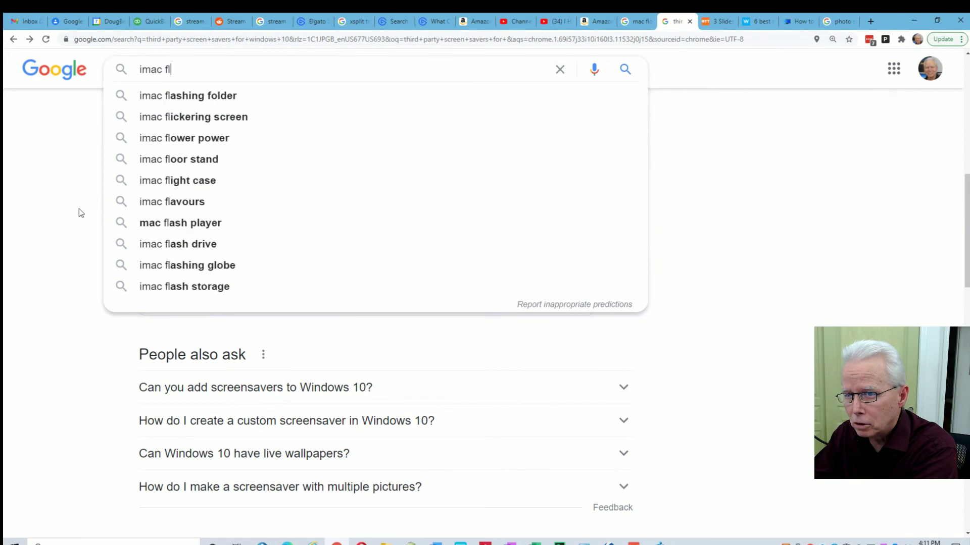
type("oating screen s")
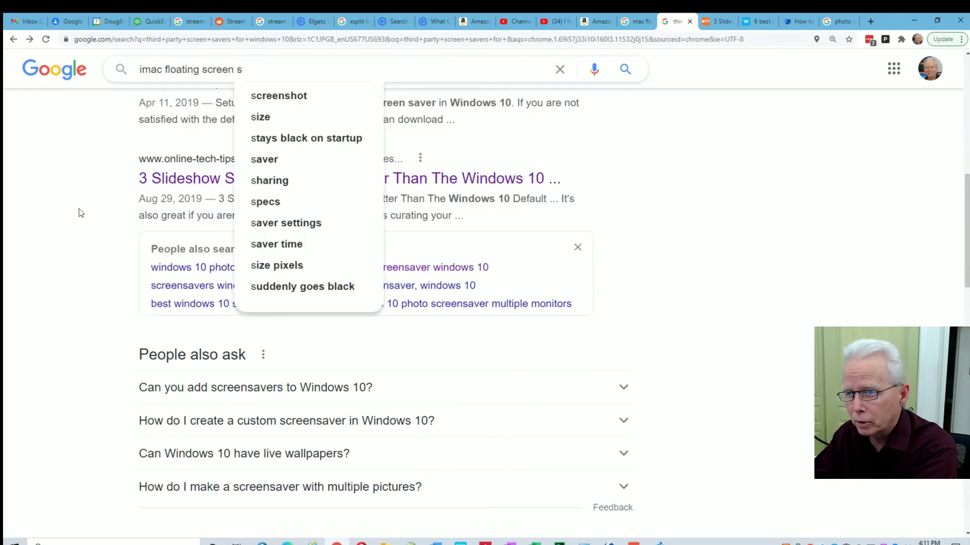
type("caver")
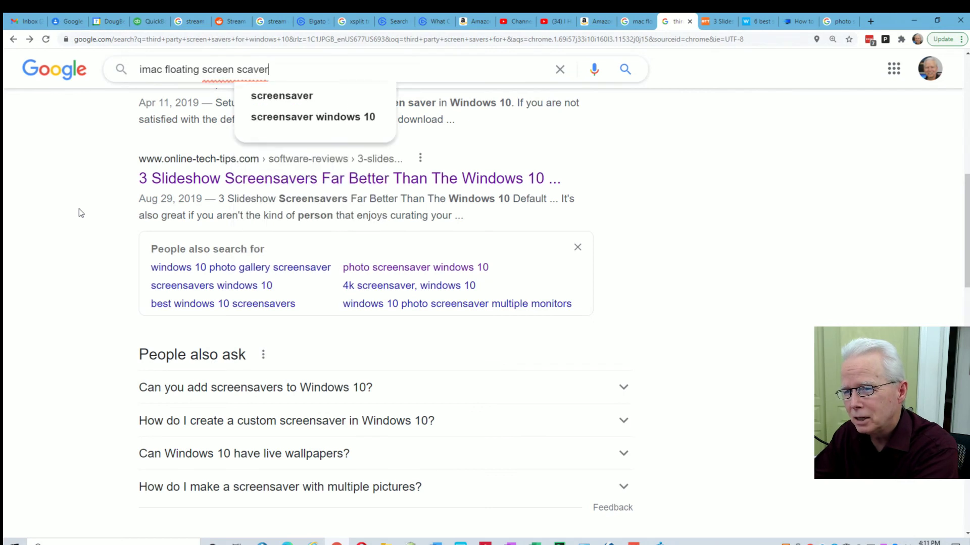
key("BackSpace")
key("BackSpace")
key("BackSpace")
key("BackSpace")
key("BackSpace")
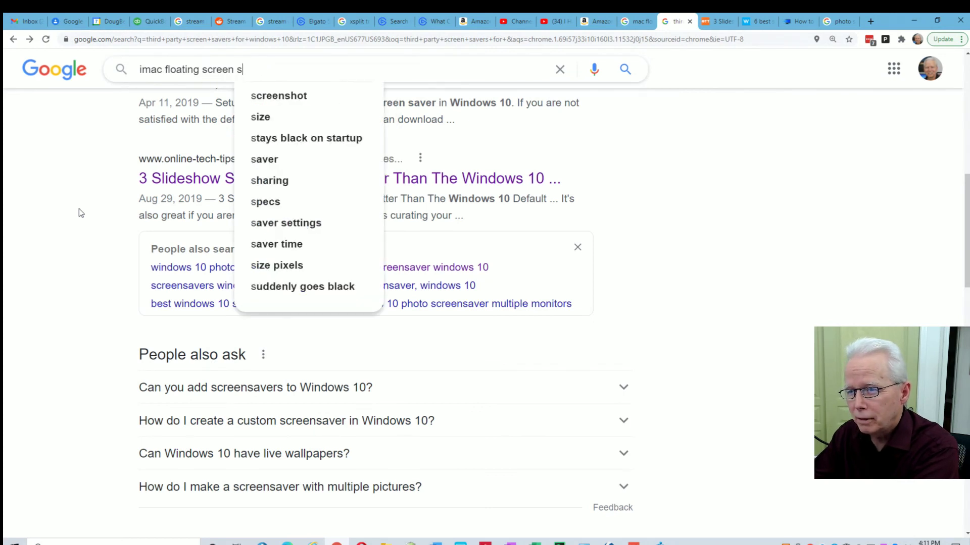
type("aver")
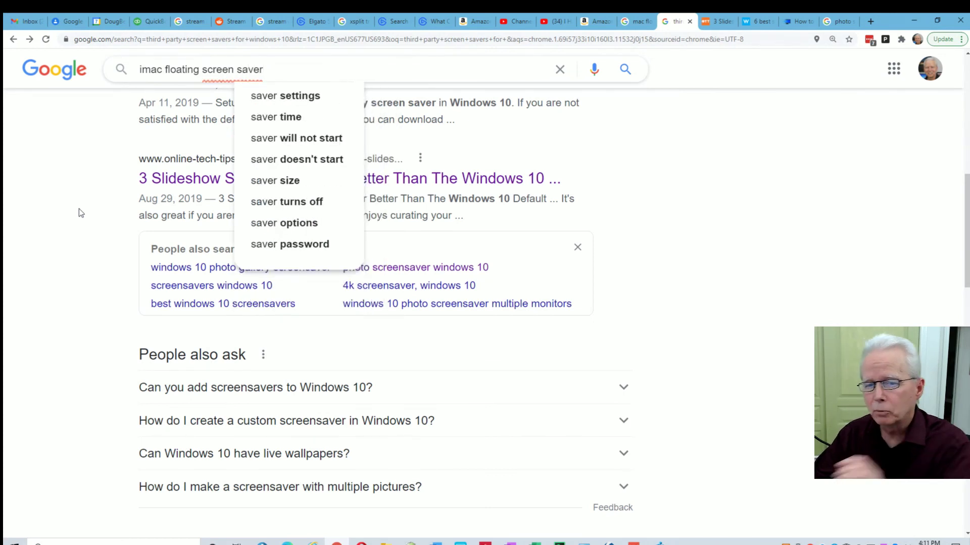
key("Return")
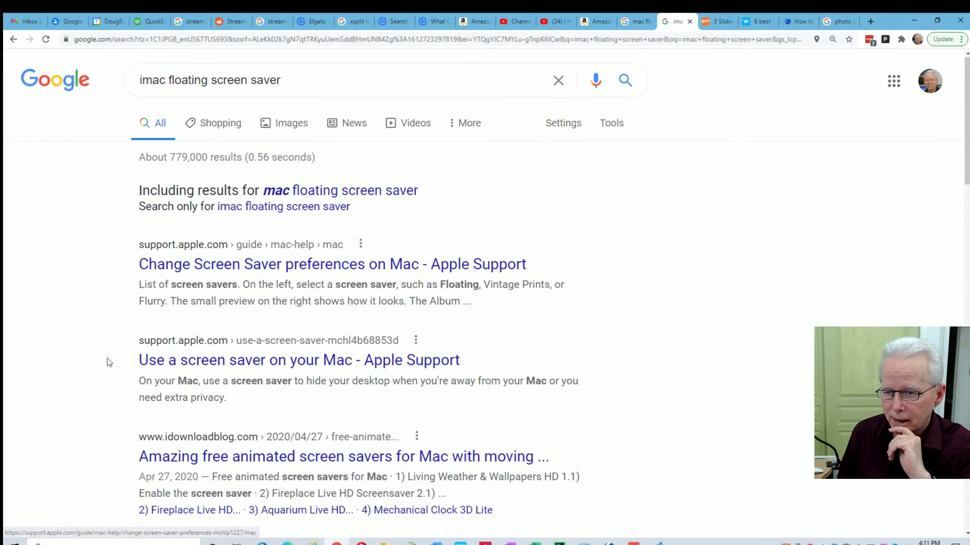
Look through the iMac floating screen saver results, including the videos and how-to articles, for a relevant option
scroll(122, 307, "down", 3)
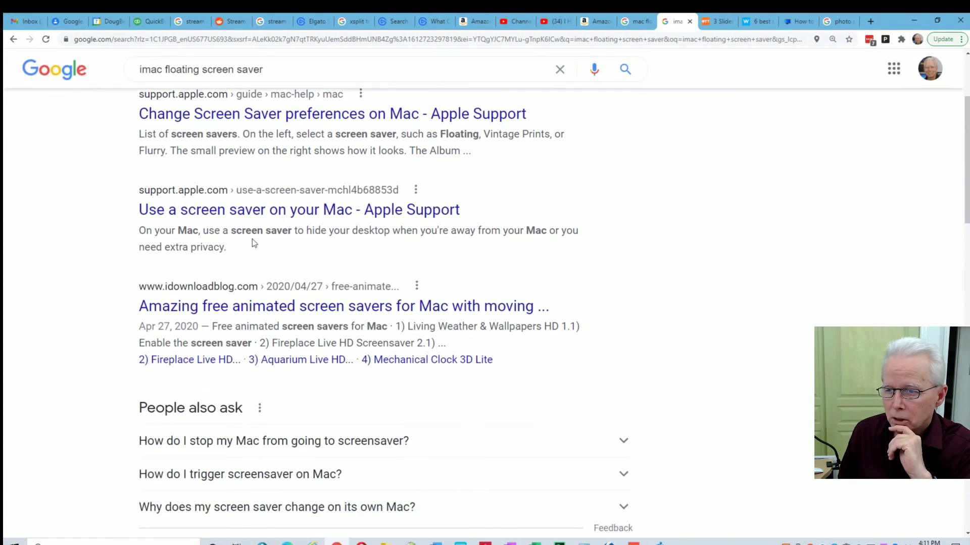
scroll(116, 266, "down", 2)
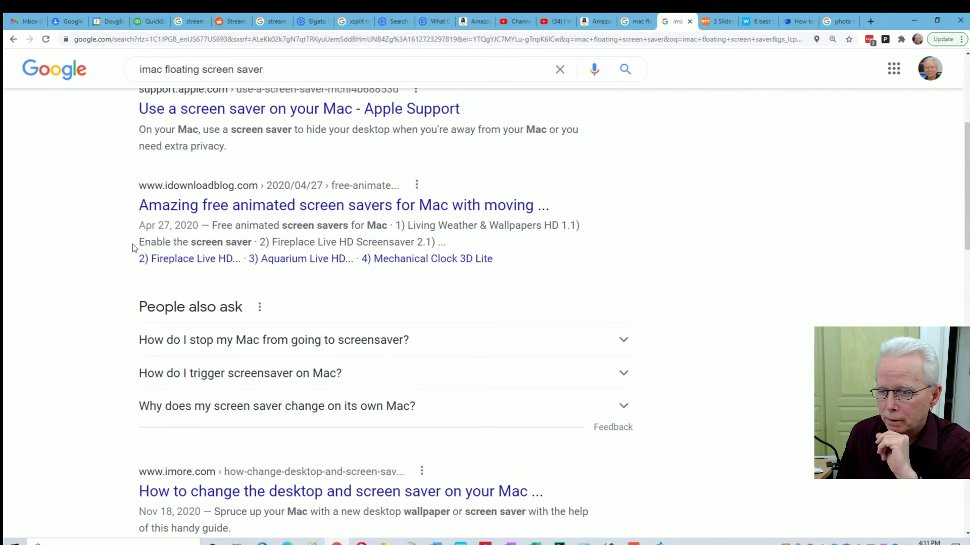
scroll(171, 240, "down", 1)
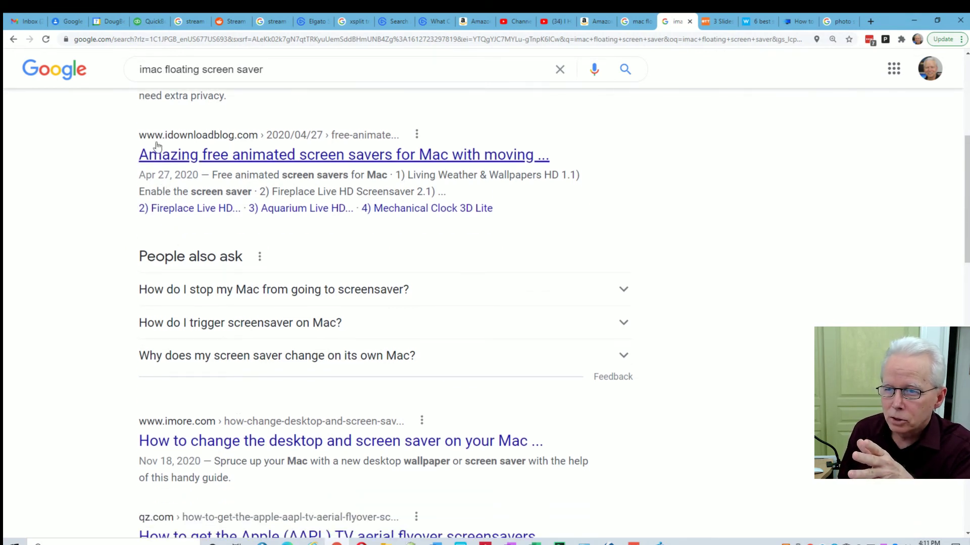
scroll(128, 250, "down", 4)
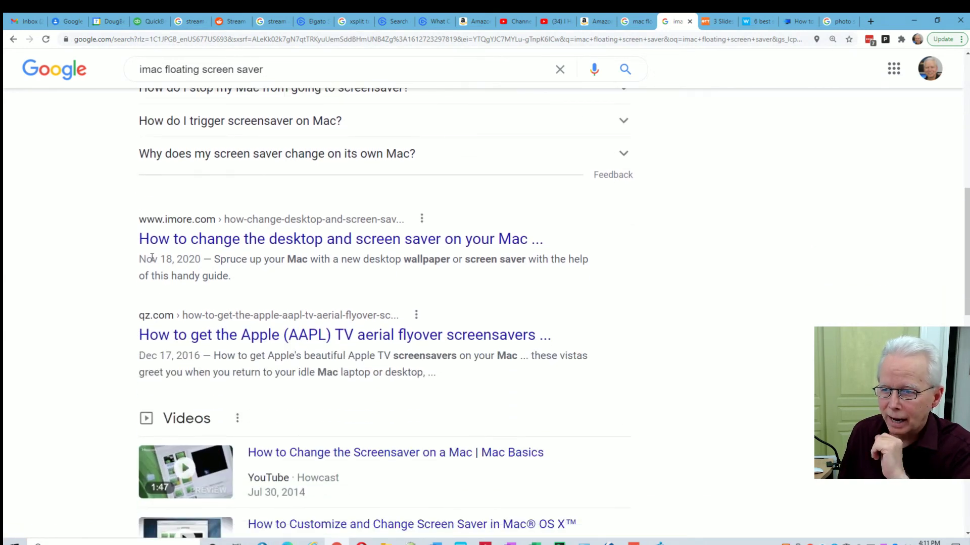
scroll(452, 278, "down", 2)
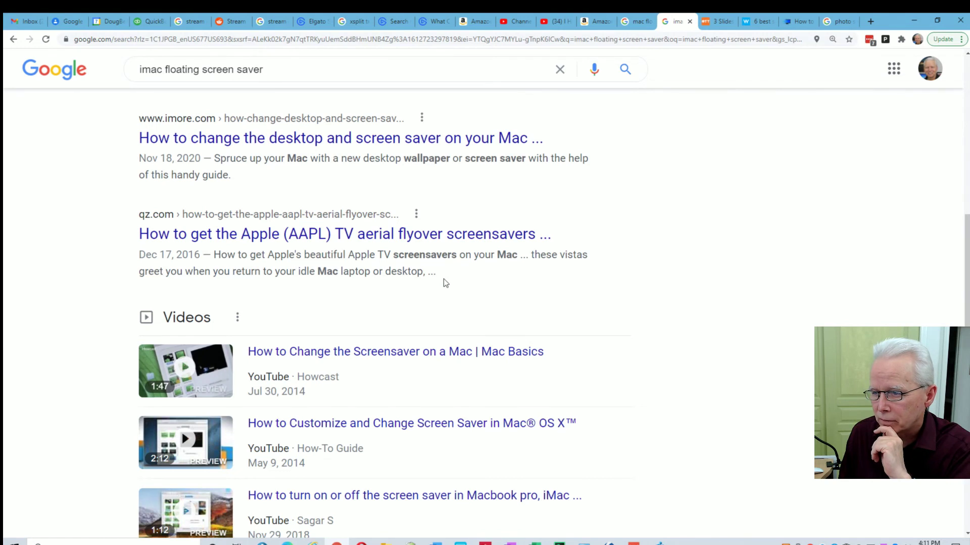
scroll(36, 283, "down", 4)
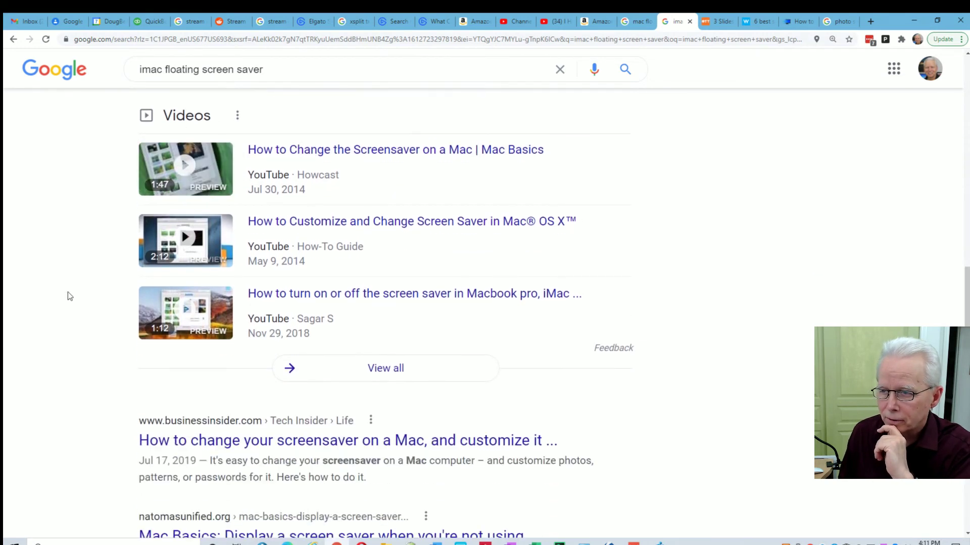
scroll(68, 292, "down", 4)
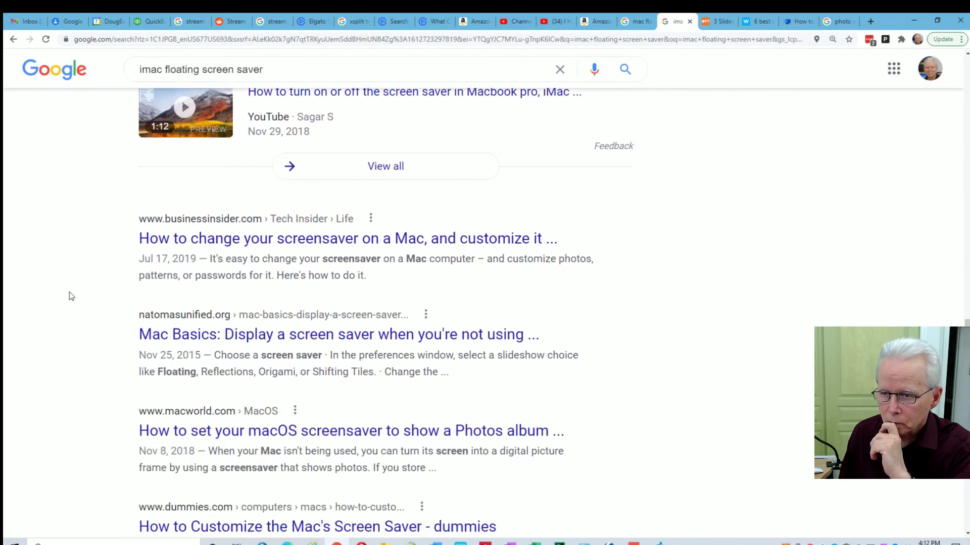
Read the remaining iMac floating screen saver results down to the related searches at the end of the page
scroll(70, 293, "down", 2)
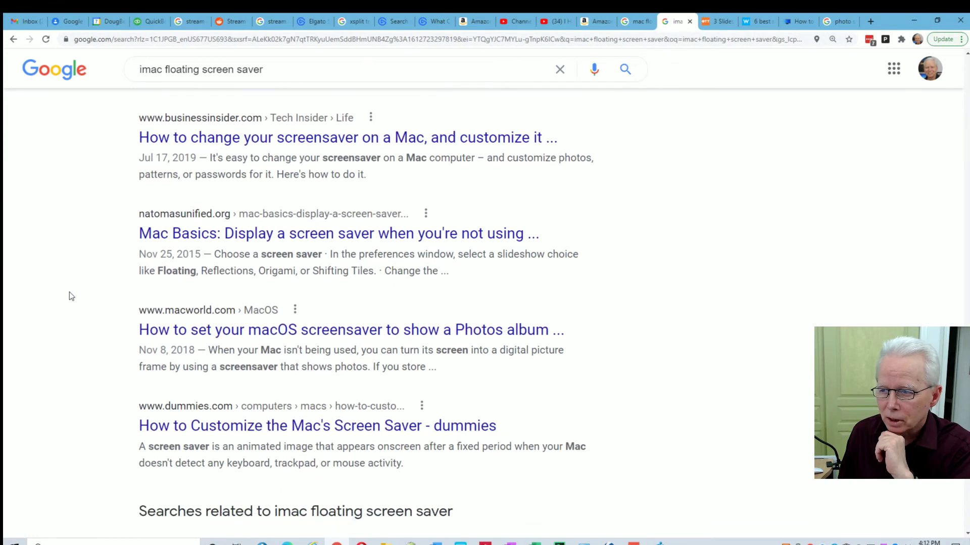
scroll(69, 292, "down", 2)
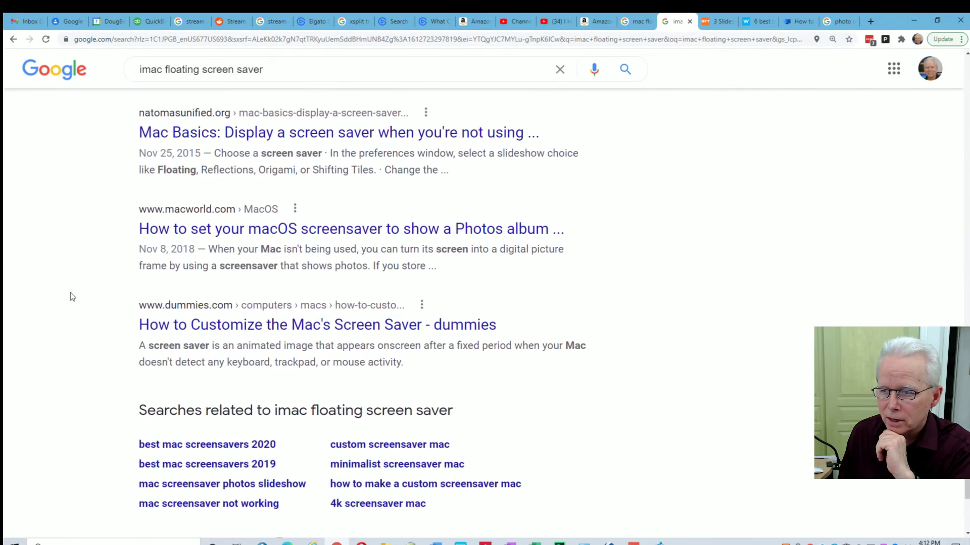
scroll(71, 293, "down", 1)
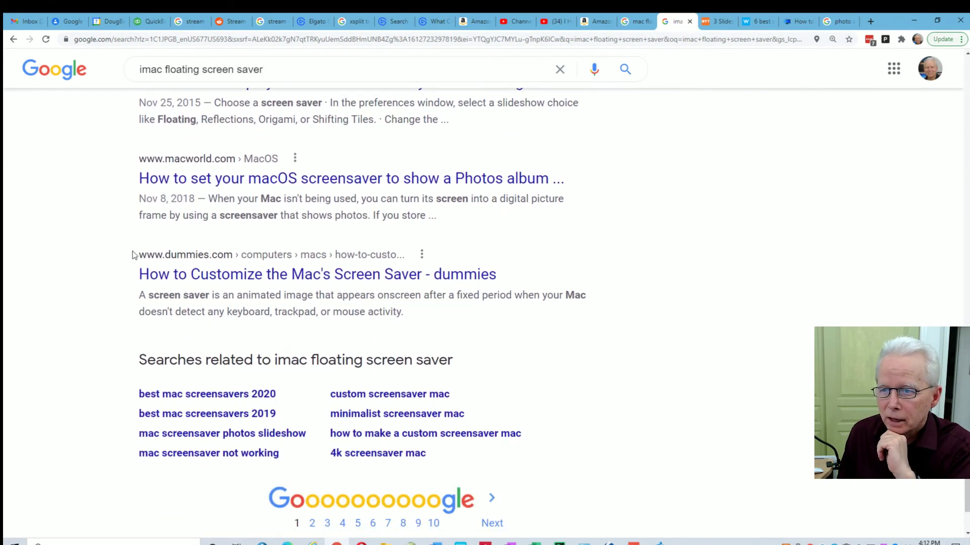
scroll(126, 301, "down", 1)
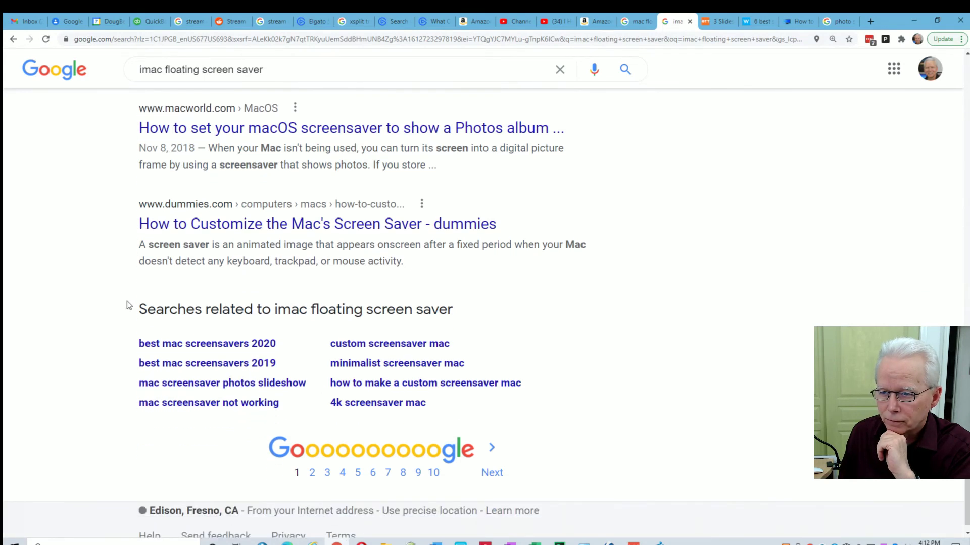
scroll(127, 301, "down", 1)
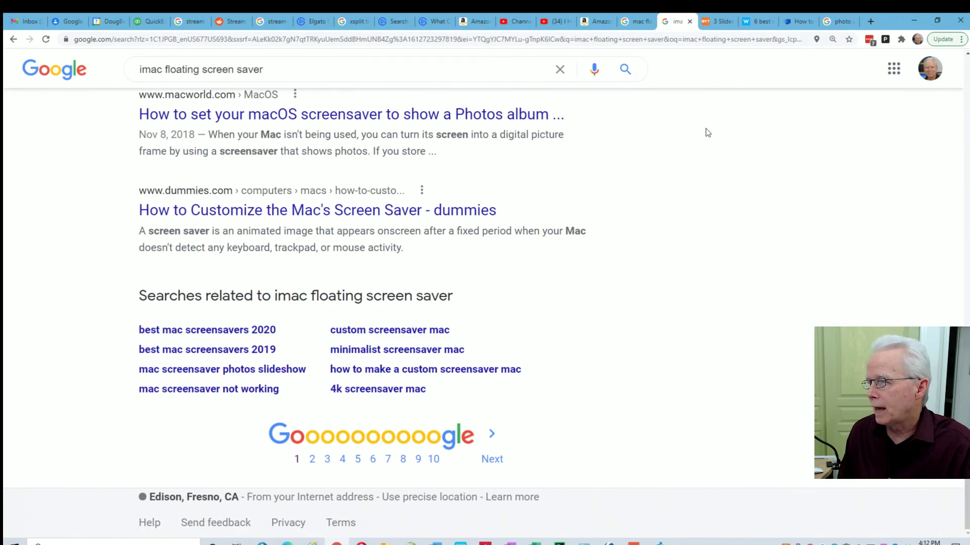
Minimize the browser and LogMeIn Rescue windows, and open the Windows Screen Saver Settings through a search for "screen"
left_click(914, 22)
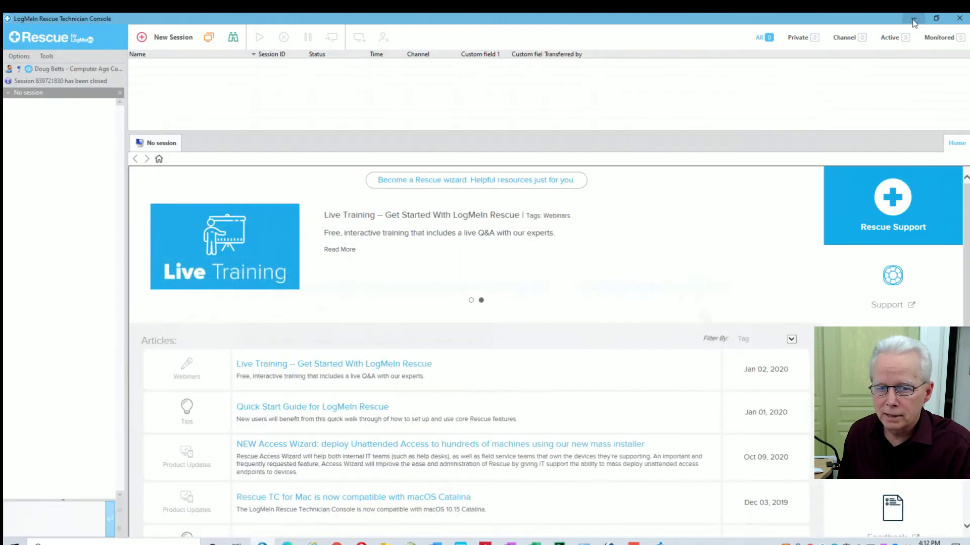
left_click(915, 22)
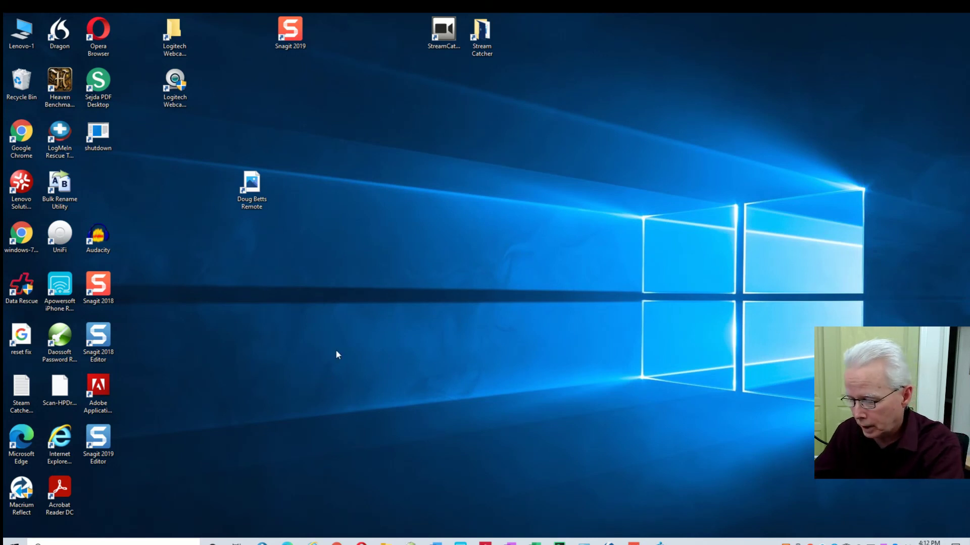
key("super")
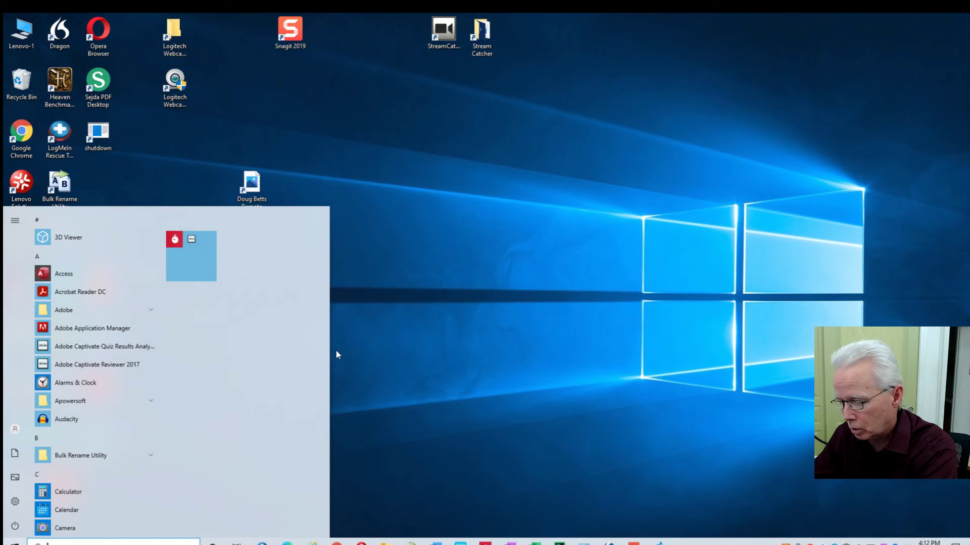
type("screen")
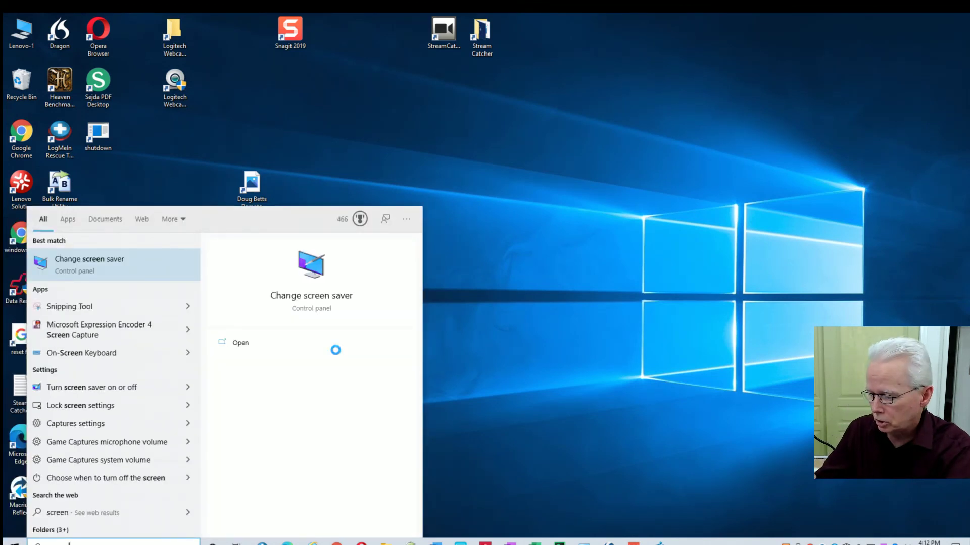
key("Return")
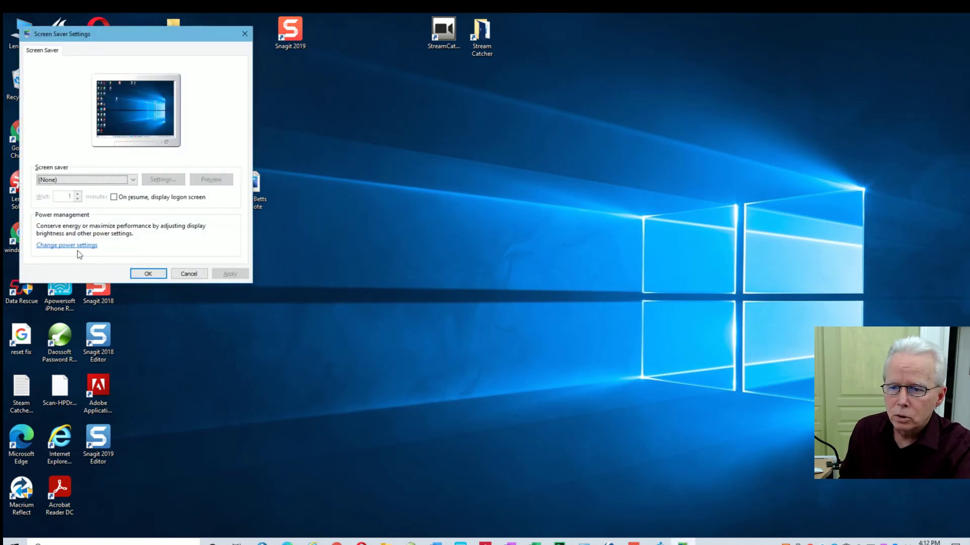
Move the Screen Saver Settings dialog away from the desktop icons and choose Photos as the screen saver
left_click_drag(112, 37, 477, 73)
left_click(498, 217)
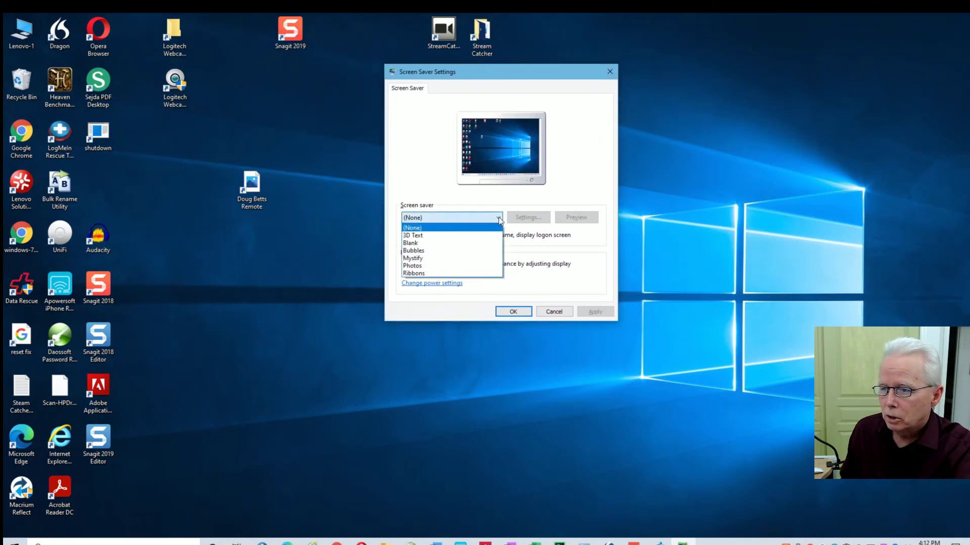
left_click(427, 265)
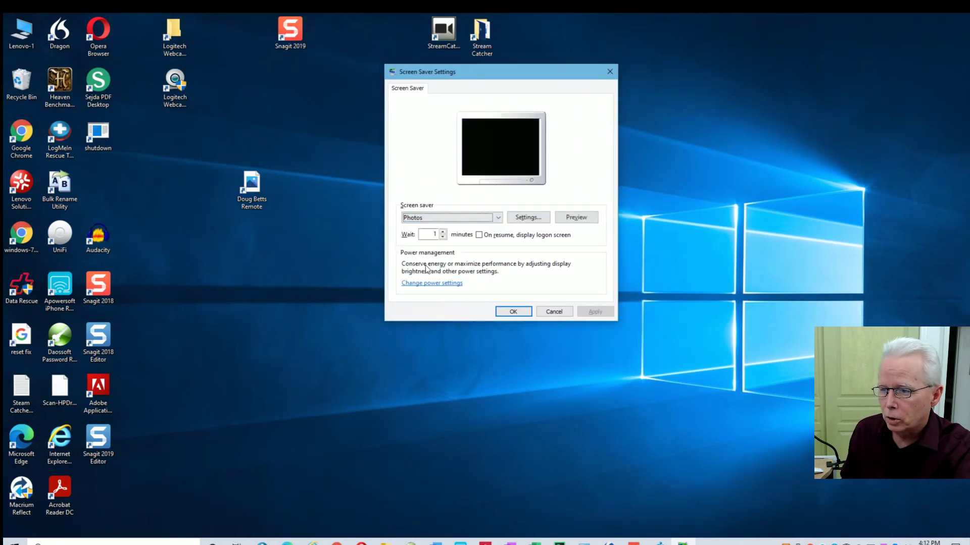
Save the Photos screen saver settings with the already selected Pictures subfolder, Fast slide show speed and shuffled pictures
left_click(529, 218)
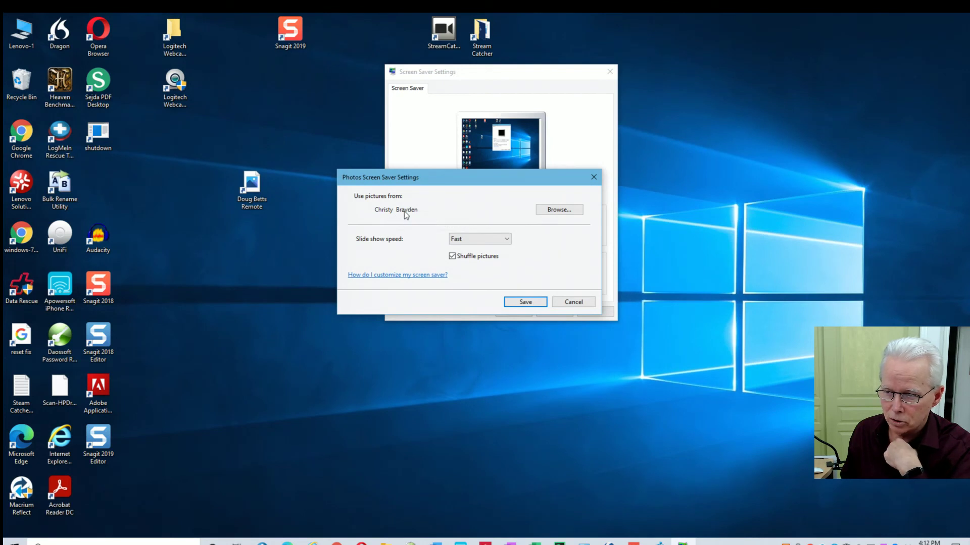
left_click(558, 209)
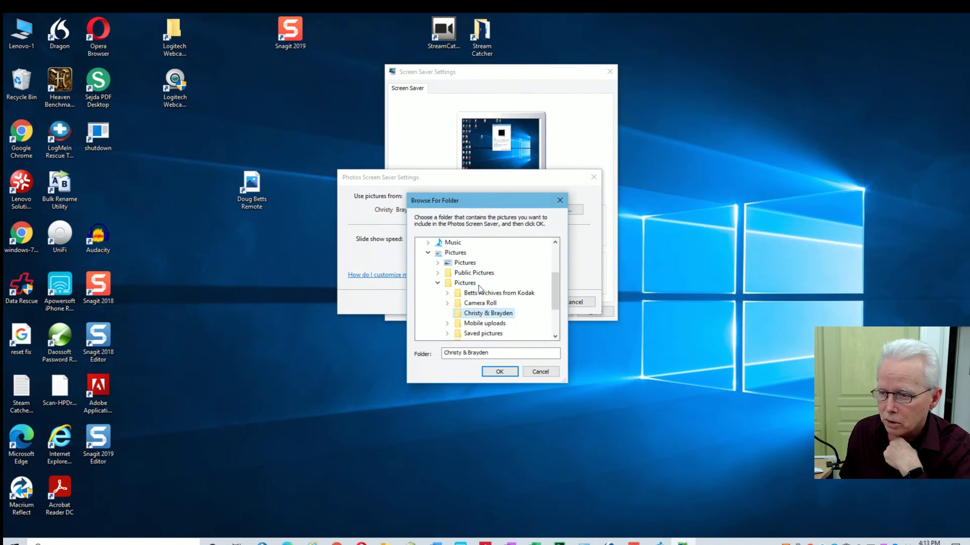
left_click(499, 374)
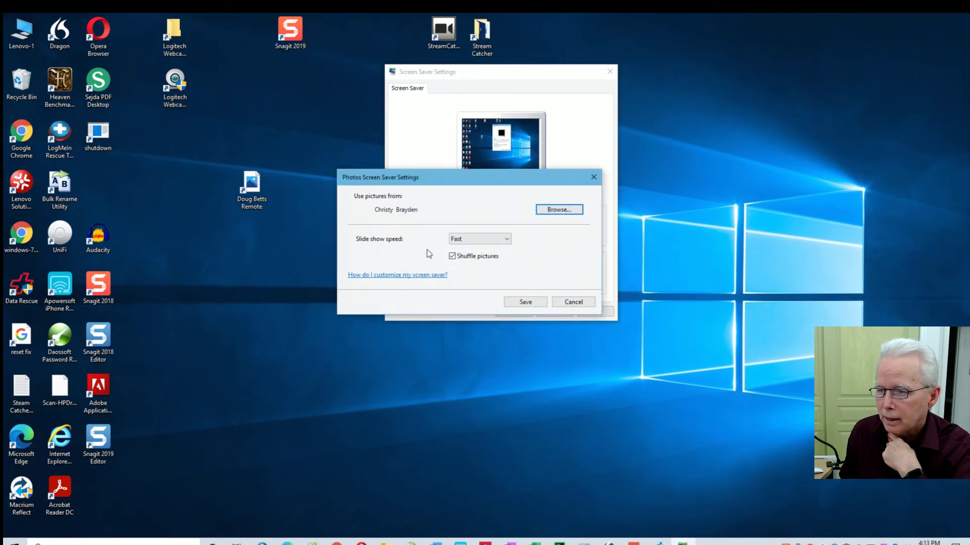
left_click(509, 239)
left_click(581, 250)
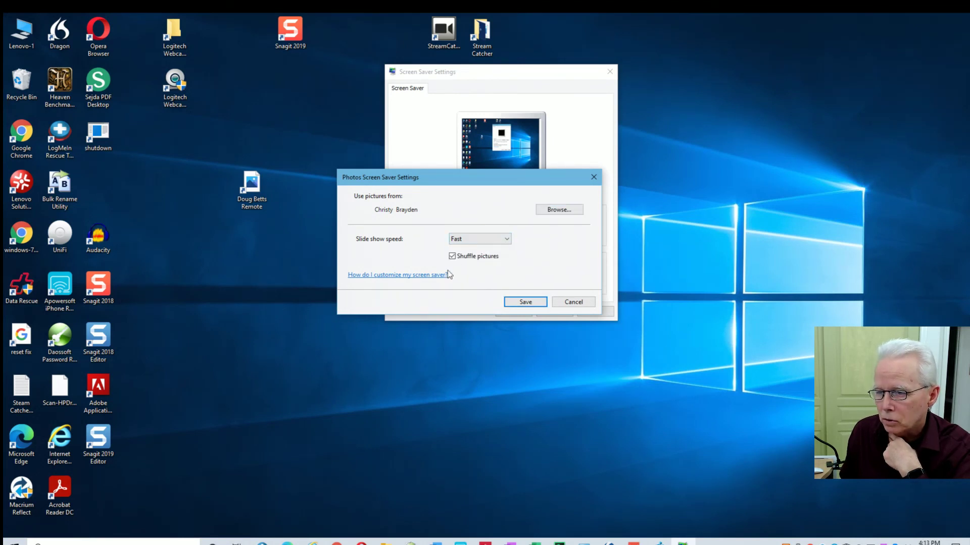
left_click(523, 302)
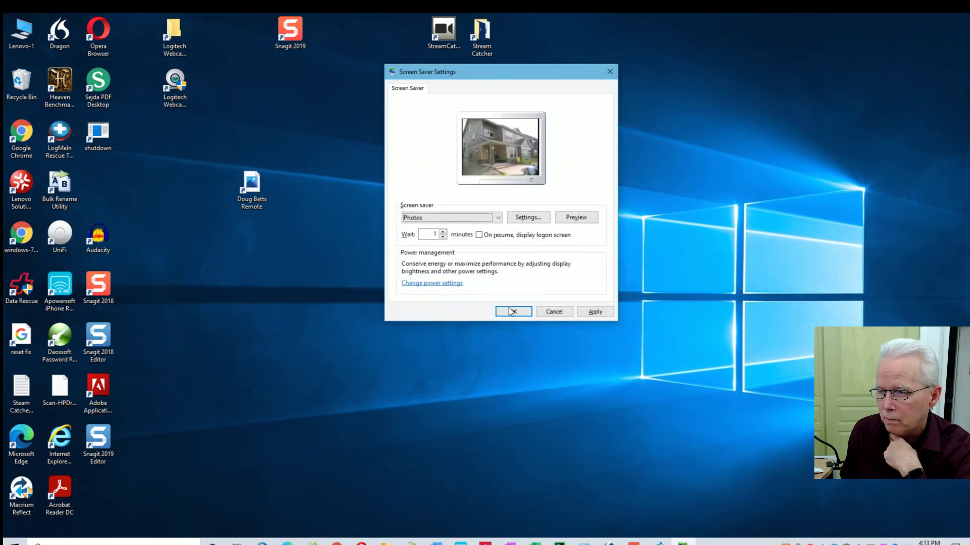
Preview the Photos screen saver in full screen and accept the screen saver settings
left_click(576, 223)
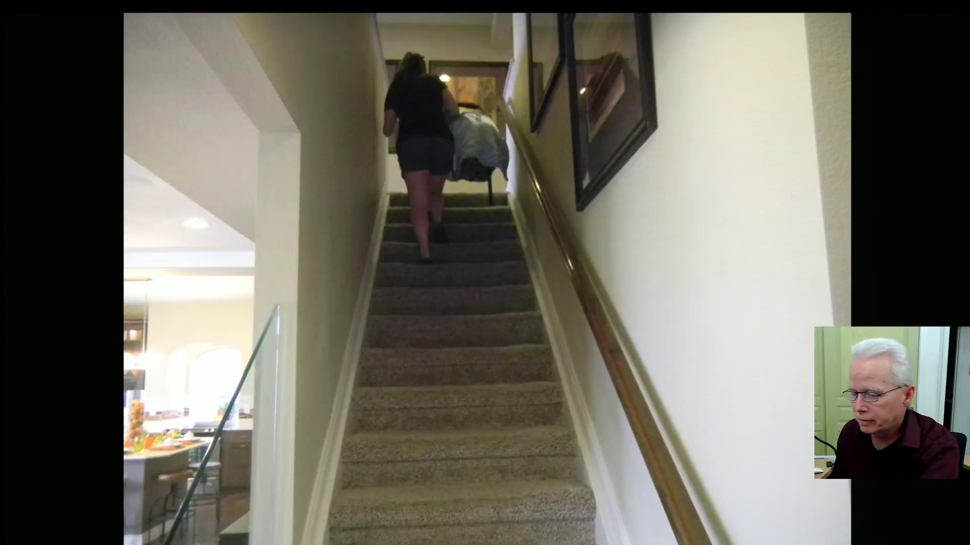
mouse_move(946, 52)
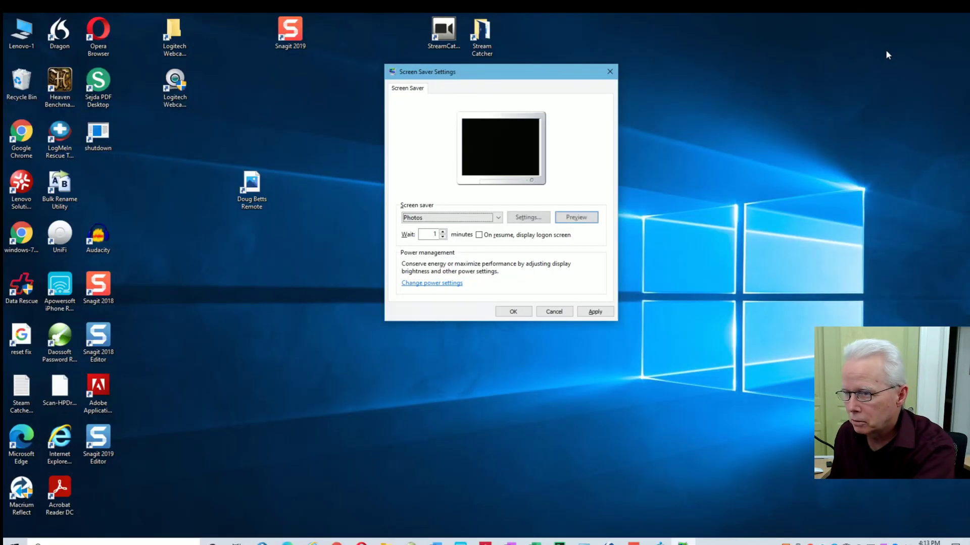
left_click(528, 312)
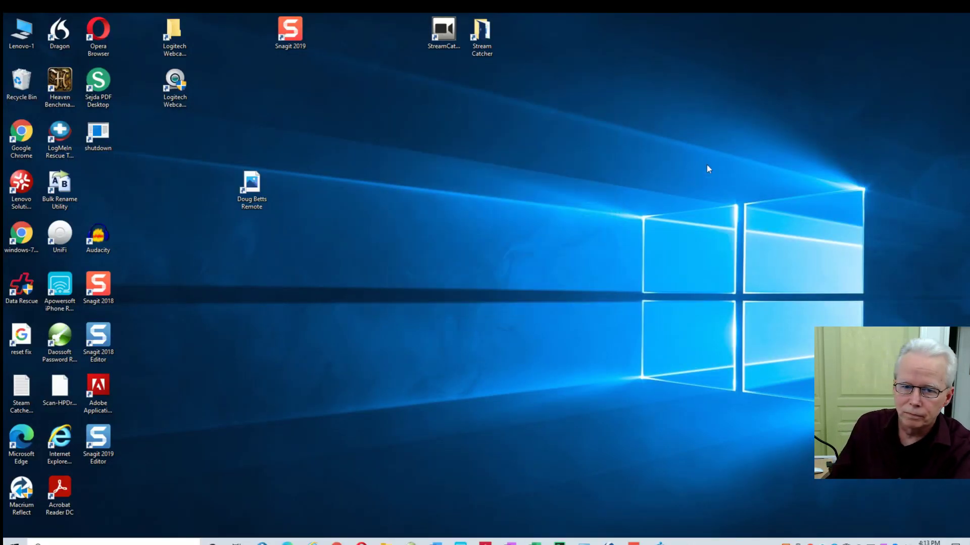